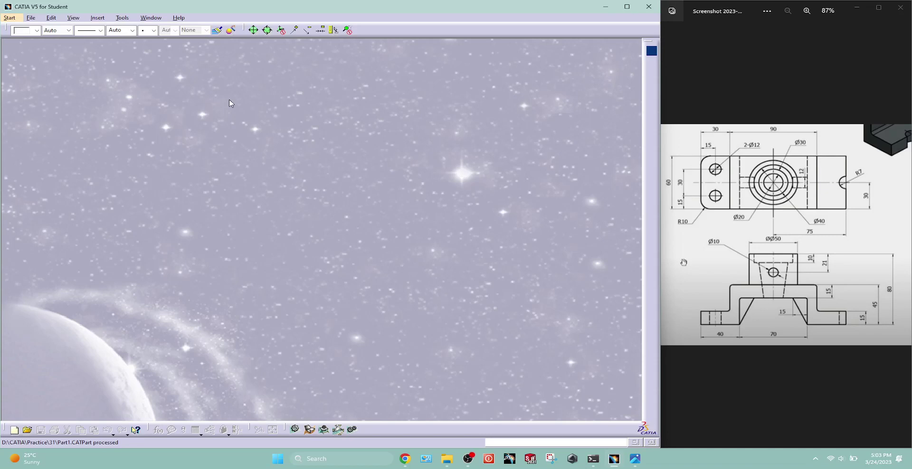
Step: Create a new Part Design part named Part1 and open a positioned sketch on the yz plane
{"action": "left_click", "coordinate": [9, 18]}
{"action": "left_click", "coordinate": [24, 28]}
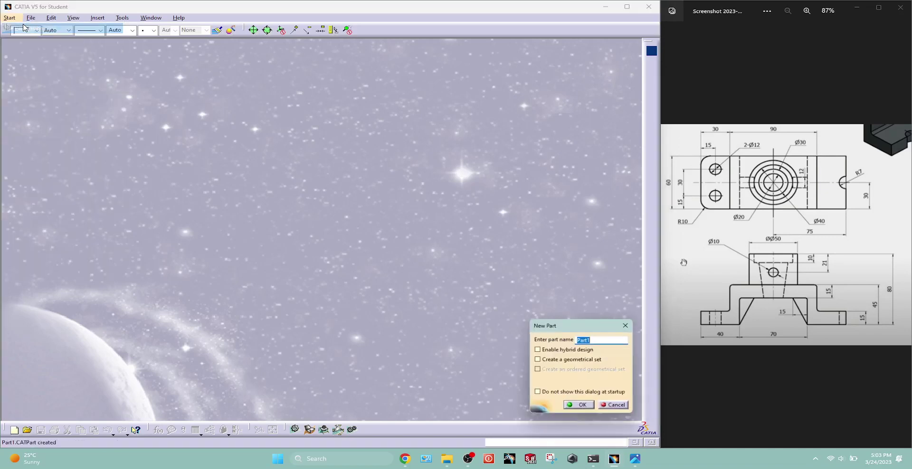
{"action": "key", "text": "Return"}
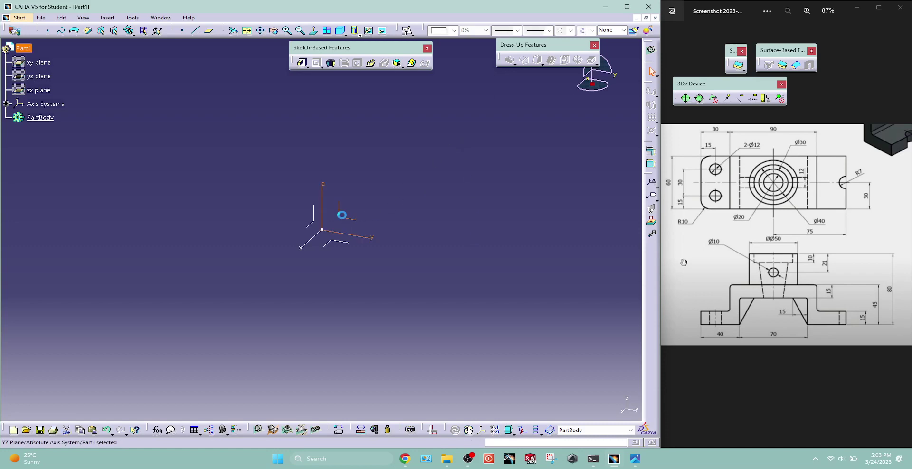
{"action": "left_click", "coordinate": [409, 62]}
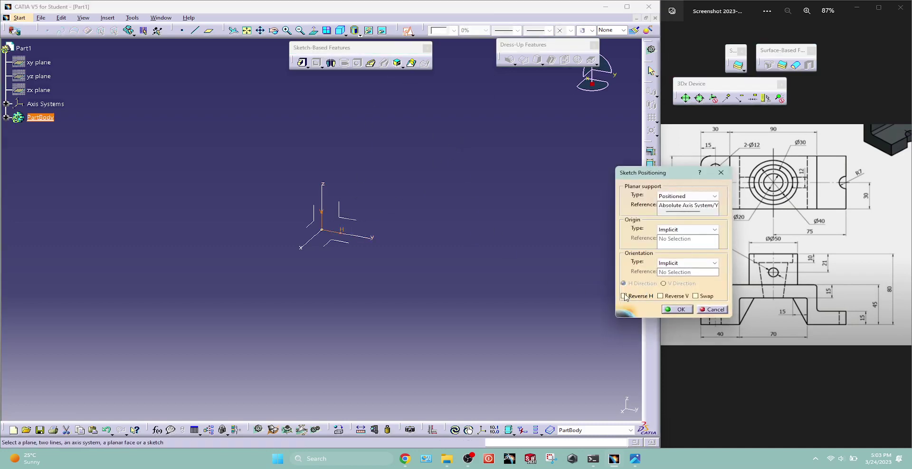
{"action": "left_click", "coordinate": [675, 310]}
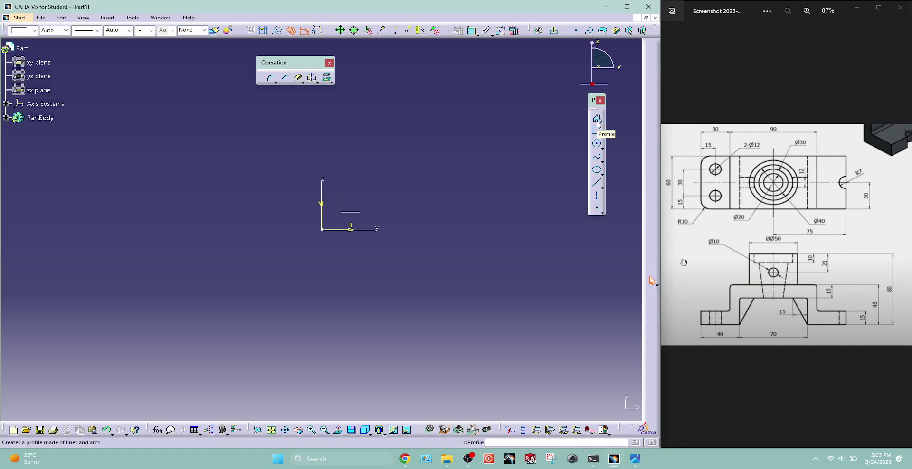
Step: Begin the profile: the opening's inner walls and top edge, then the left foot outline
{"action": "left_click", "coordinate": [597, 119]}
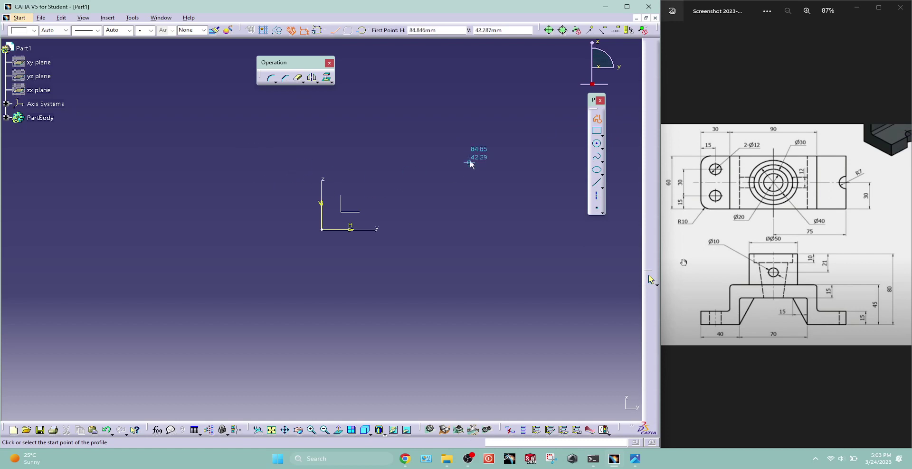
{"action": "left_click", "coordinate": [415, 229]}
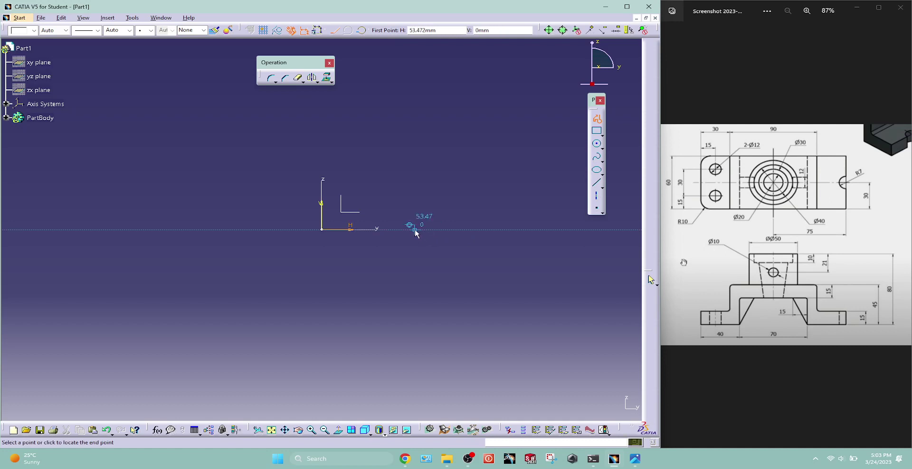
{"action": "left_click", "coordinate": [415, 179]}
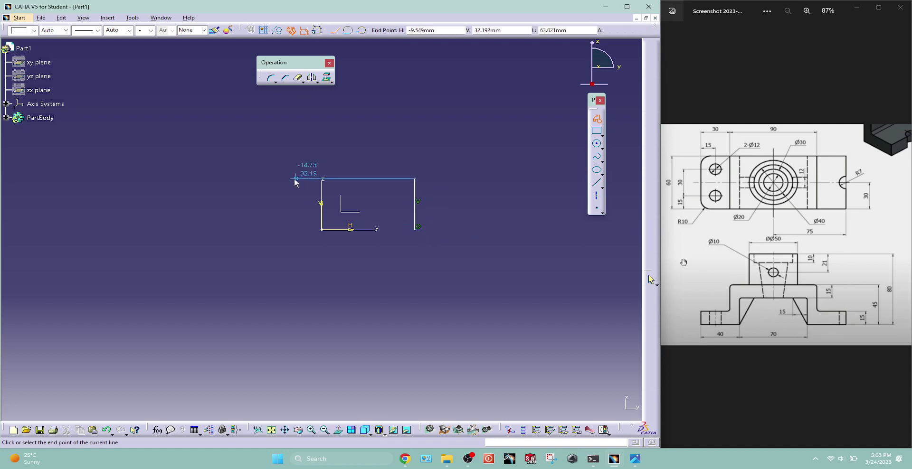
{"action": "left_click", "coordinate": [229, 179]}
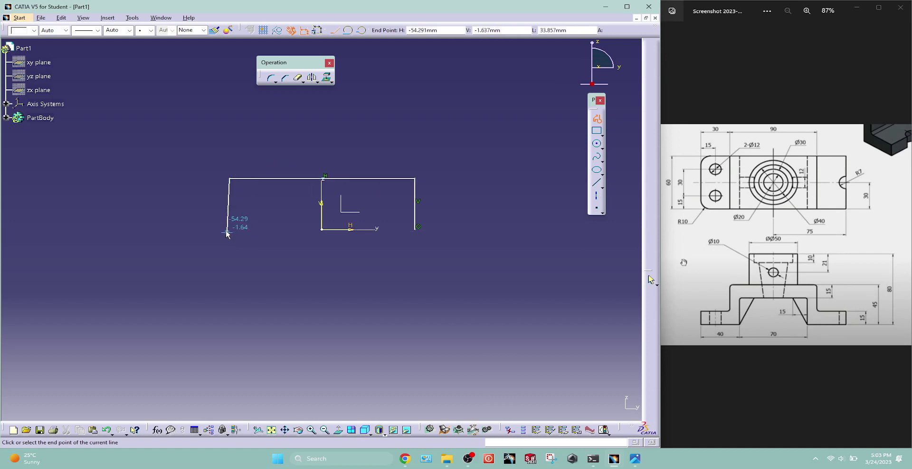
{"action": "left_click", "coordinate": [230, 230]}
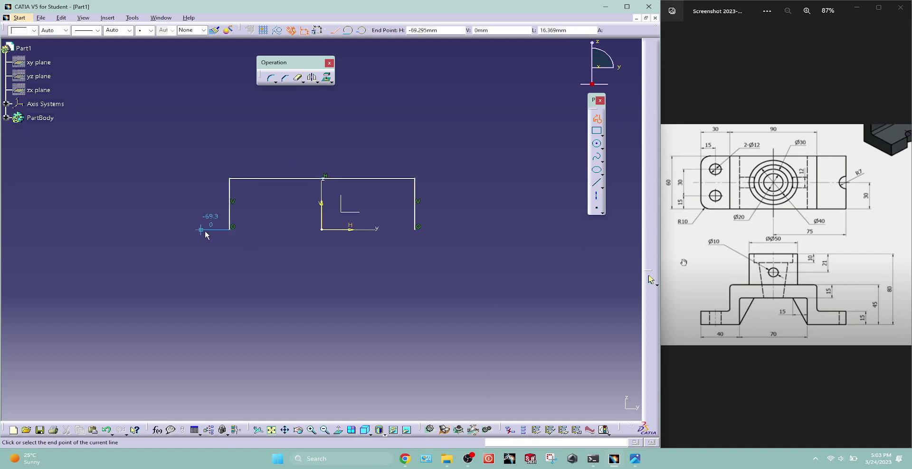
{"action": "left_click", "coordinate": [203, 230]}
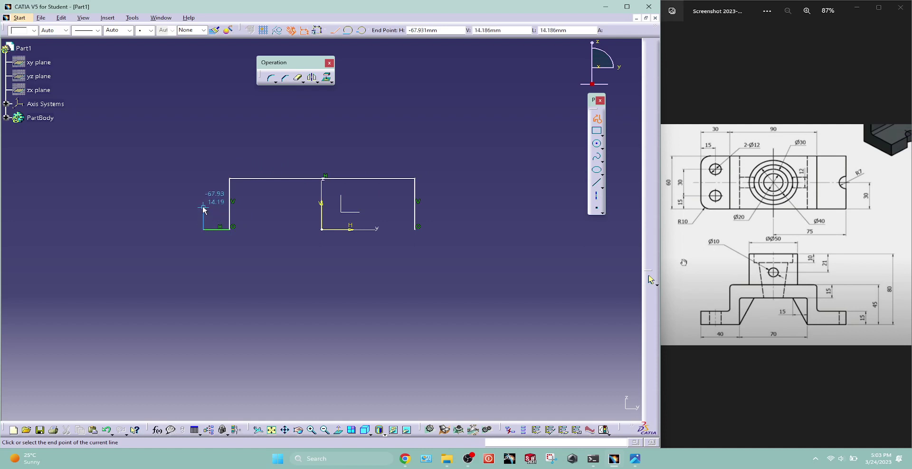
{"action": "left_click", "coordinate": [203, 208]}
{"action": "left_click", "coordinate": [217, 207]}
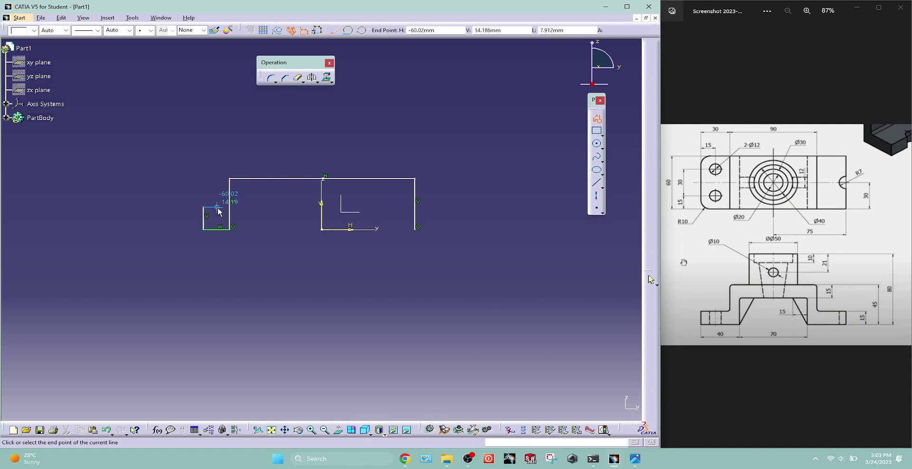
Step: Continue over the bridge walls and top and the right foot, closing at the start point
{"action": "left_click", "coordinate": [218, 132]}
{"action": "left_click", "coordinate": [438, 133]}
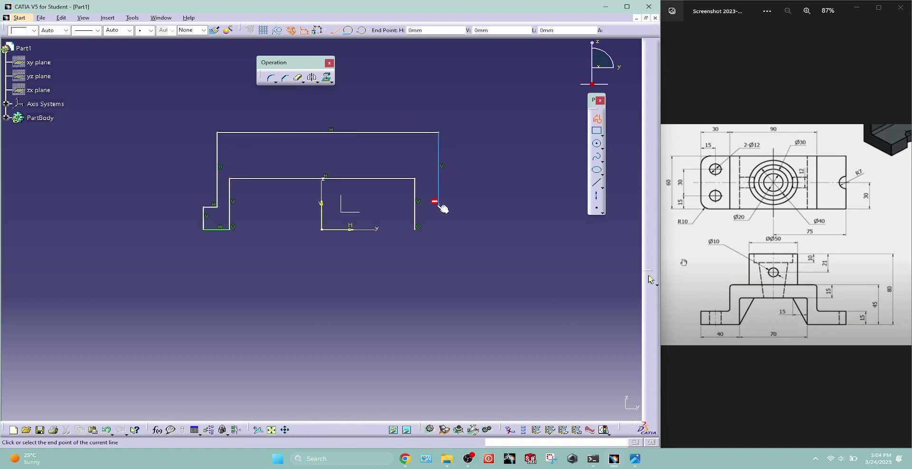
{"action": "left_click", "coordinate": [439, 205]}
{"action": "left_click", "coordinate": [485, 205]}
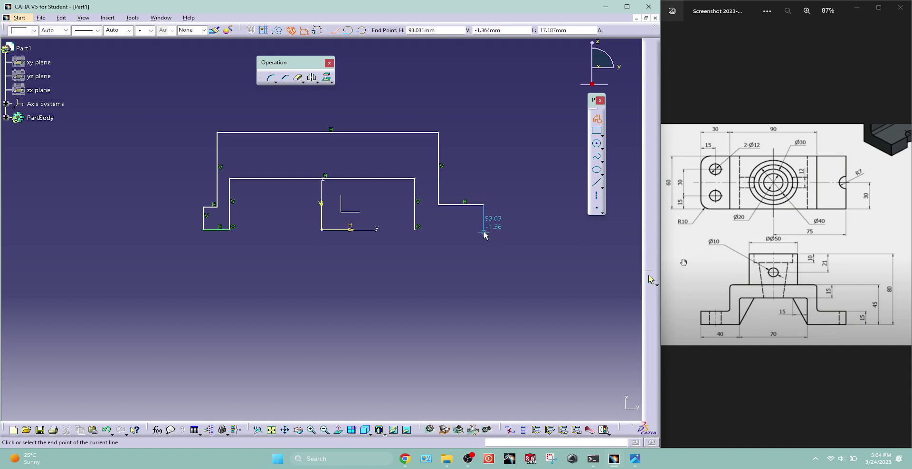
{"action": "left_click", "coordinate": [484, 230]}
{"action": "left_click", "coordinate": [416, 230]}
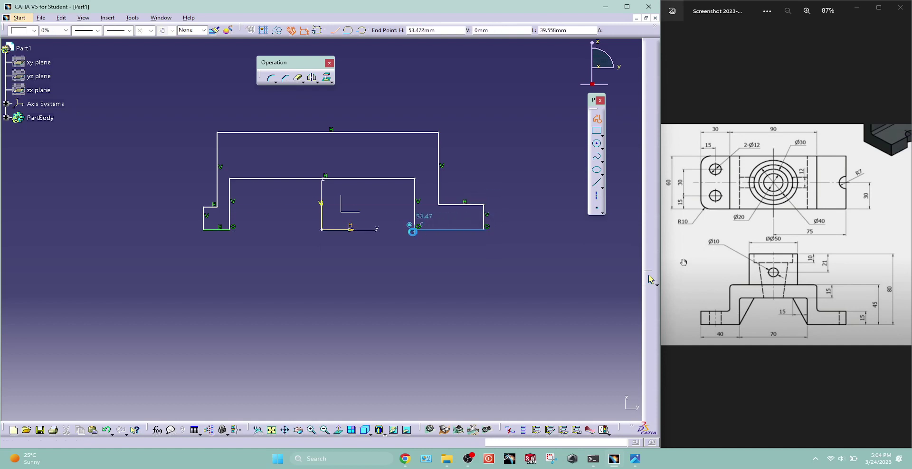
{"action": "left_click", "coordinate": [292, 298]}
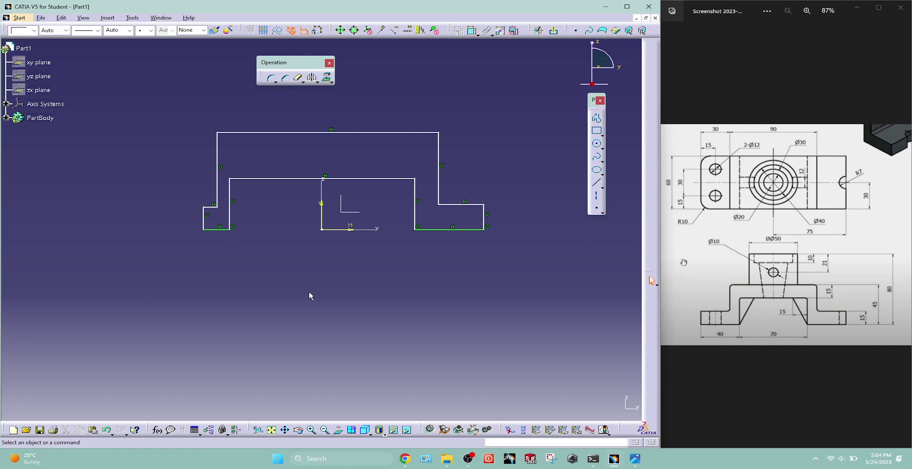
Step: Make the two feet's outer edges symmetric about the vertical axis
{"action": "left_click", "coordinate": [473, 31]}
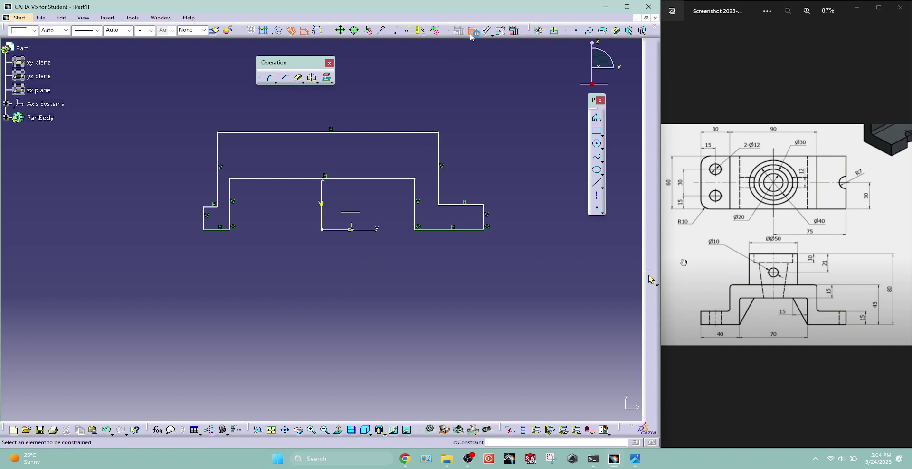
{"action": "left_click", "coordinate": [203, 225]}
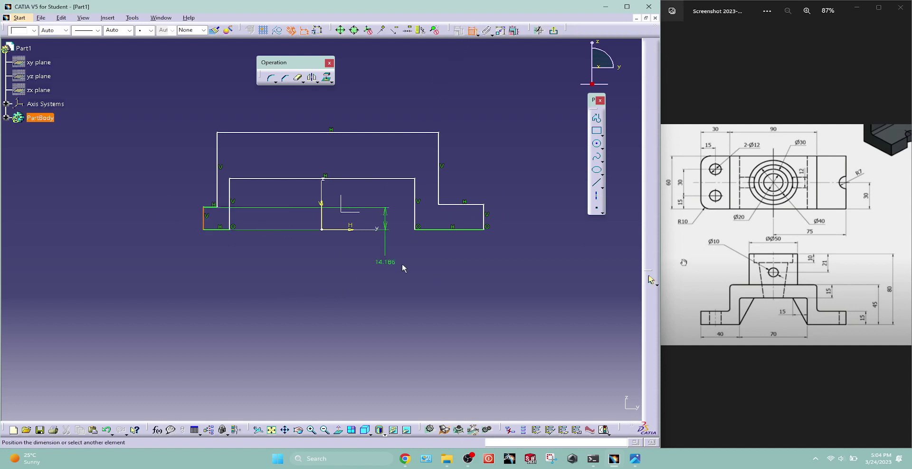
{"action": "left_click", "coordinate": [485, 224]}
{"action": "right_click", "coordinate": [334, 272]}
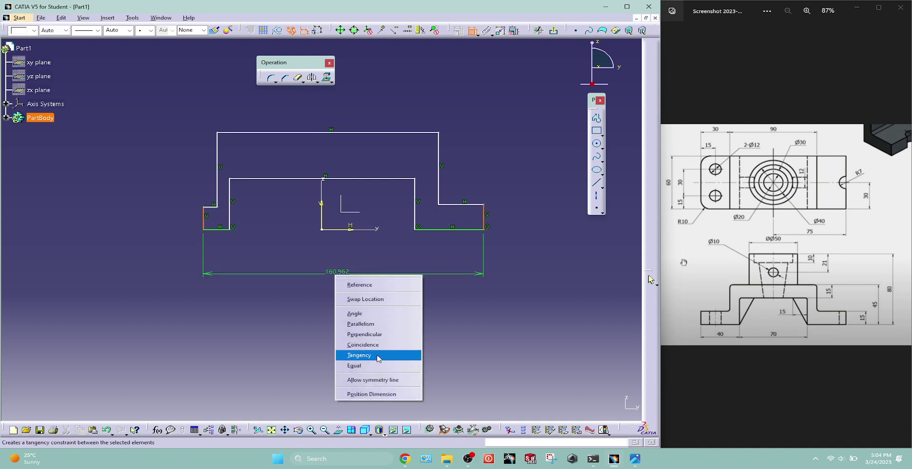
{"action": "left_click", "coordinate": [366, 379]}
{"action": "left_click", "coordinate": [322, 201]}
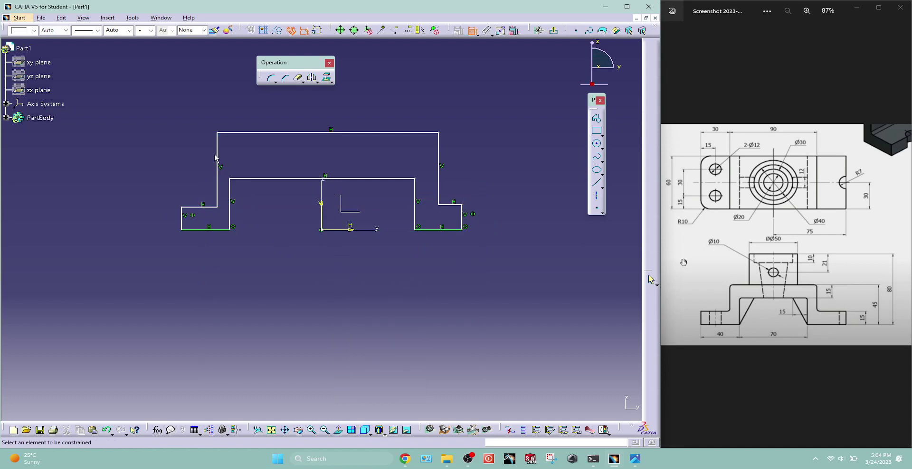
Step: Make the bridge's left and right outer walls symmetric about the vertical axis
{"action": "left_click", "coordinate": [219, 150]}
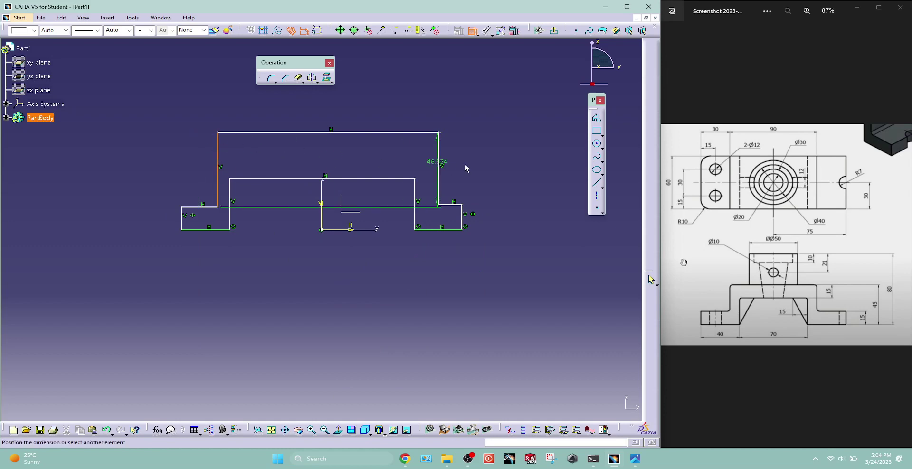
{"action": "left_click", "coordinate": [440, 148]}
{"action": "right_click", "coordinate": [350, 279]}
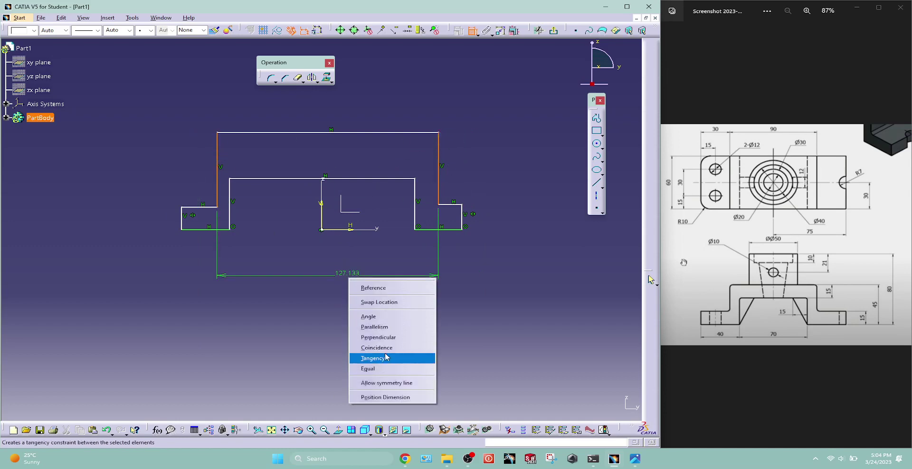
{"action": "left_click", "coordinate": [387, 383]}
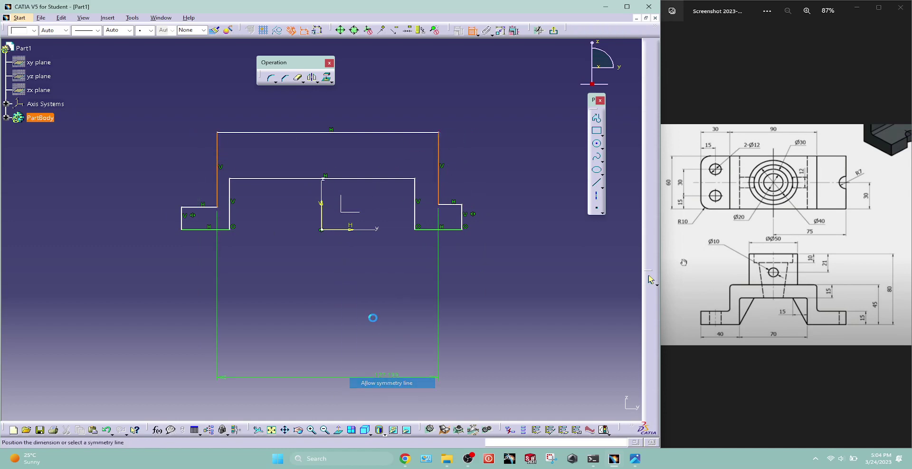
{"action": "left_click", "coordinate": [323, 186]}
Step: Make the opening's left and right inner walls symmetric about the vertical axis
{"action": "left_click", "coordinate": [415, 196]}
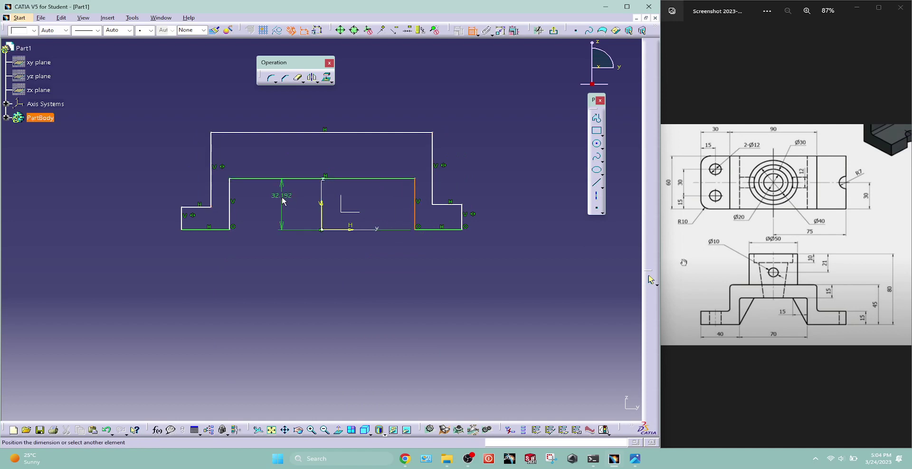
{"action": "left_click", "coordinate": [230, 190]}
{"action": "right_click", "coordinate": [349, 306]}
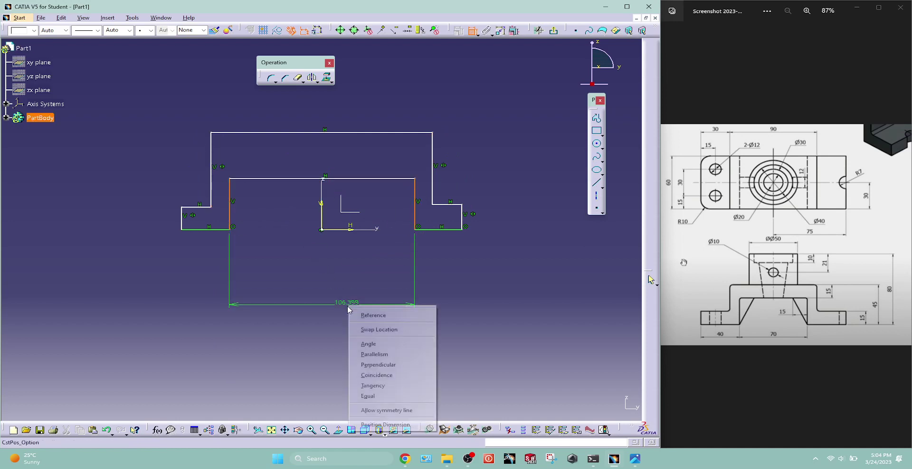
{"action": "left_click", "coordinate": [394, 410]}
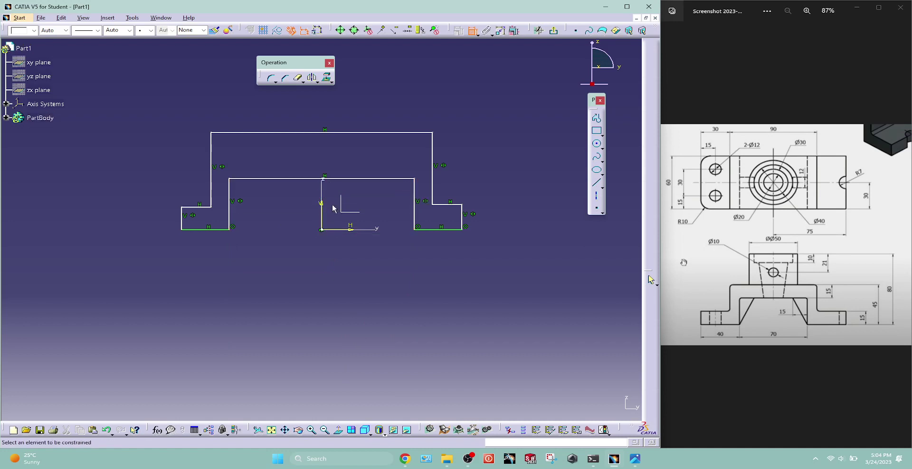
{"action": "key", "text": "Escape"}
{"action": "left_click", "coordinate": [463, 219]}
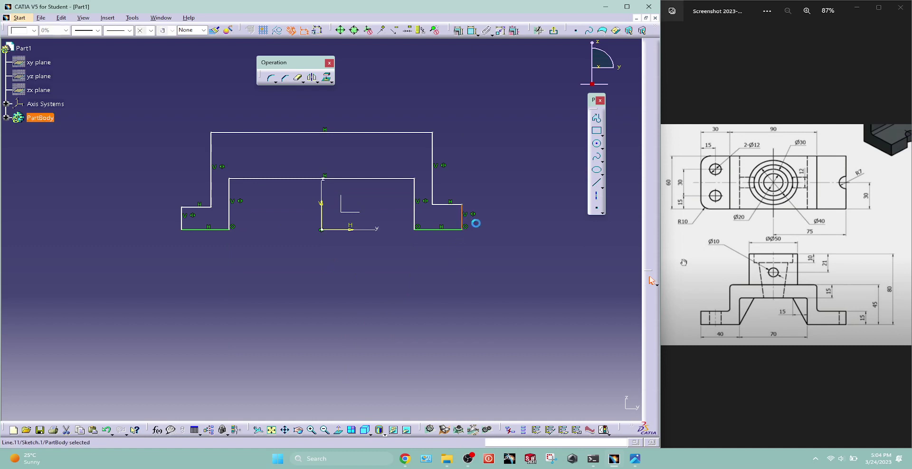
Step: Dimension the right foot height and the bridge thickness at 15 each
{"action": "left_click", "coordinate": [480, 116]}
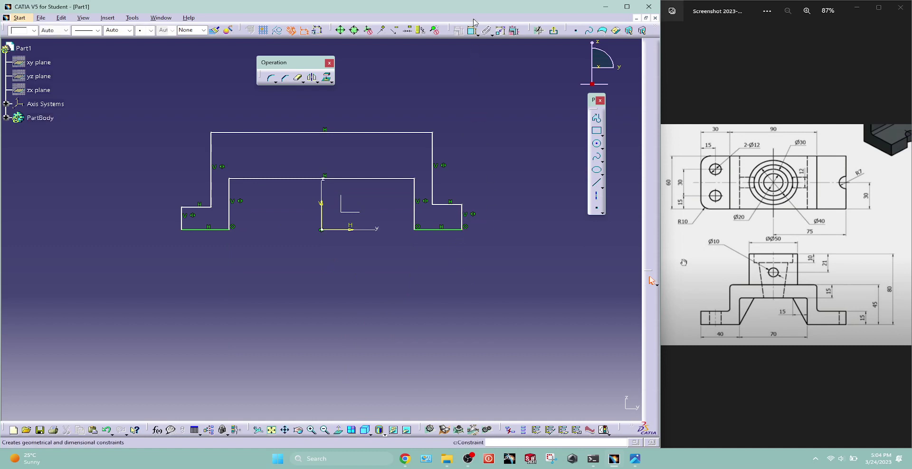
{"action": "left_click", "coordinate": [467, 220]}
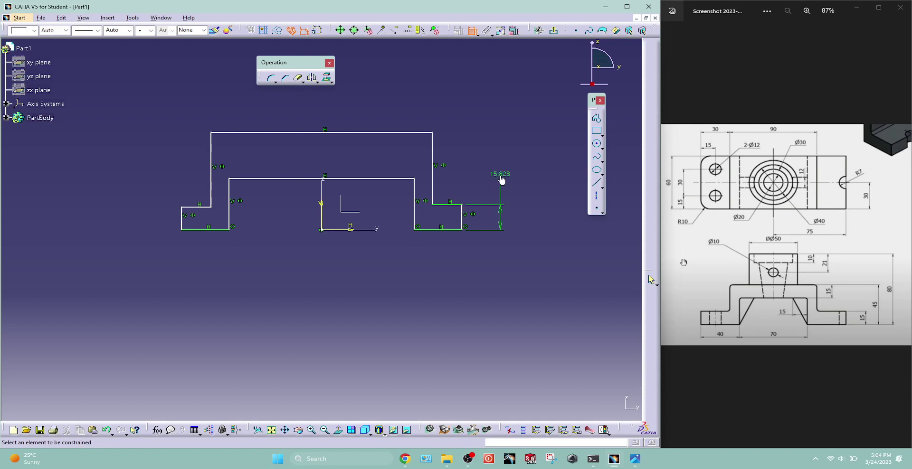
{"action": "double_click", "coordinate": [502, 180]}
{"action": "type", "text": "15mm"}
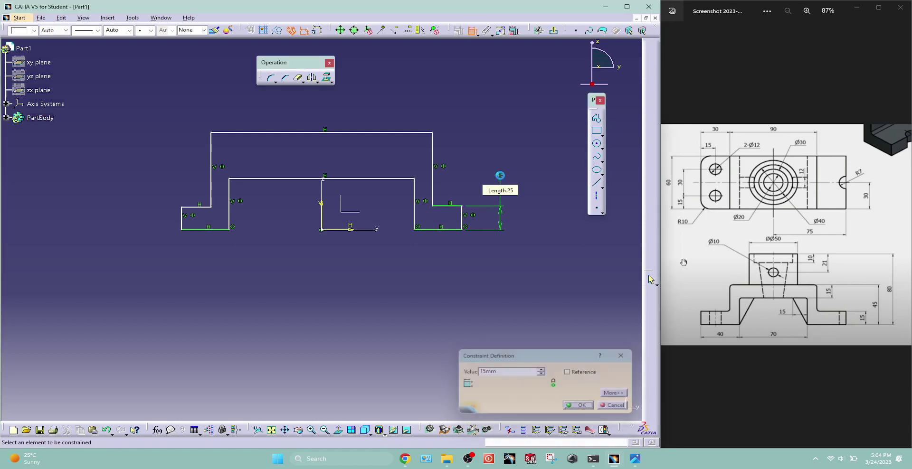
{"action": "key", "text": "Return"}
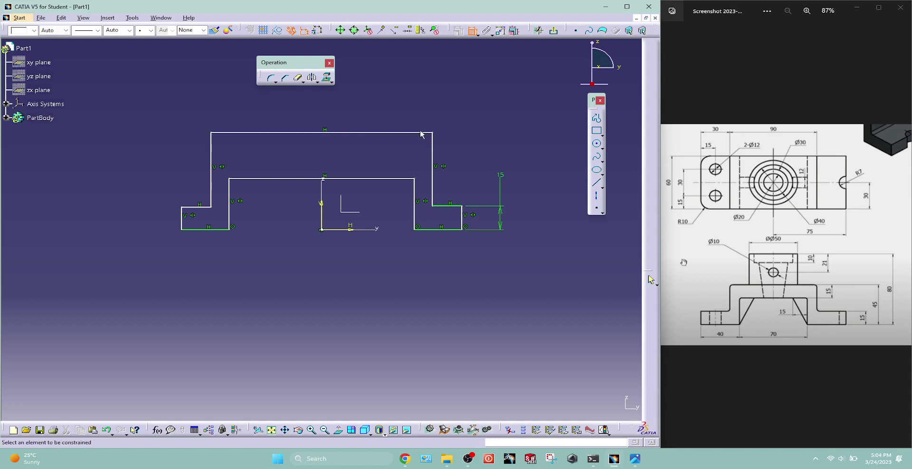
{"action": "left_click", "coordinate": [402, 133]}
{"action": "left_click", "coordinate": [393, 179]}
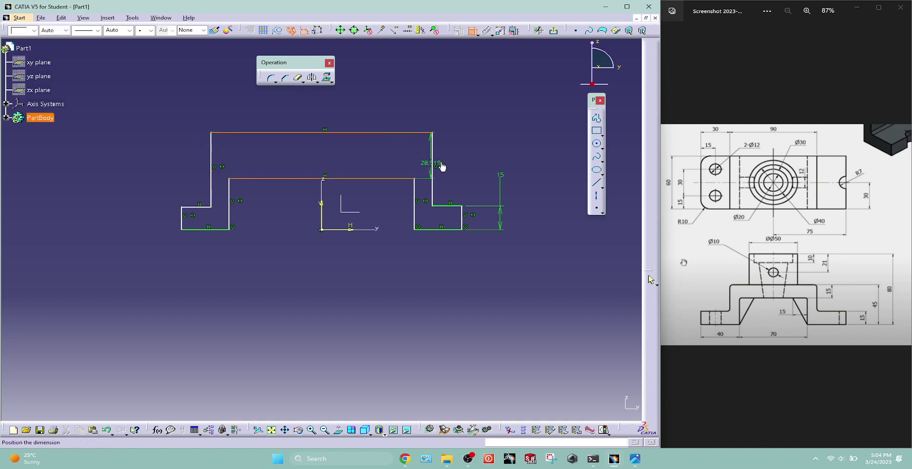
{"action": "left_click", "coordinate": [465, 159]}
{"action": "double_click", "coordinate": [465, 157]}
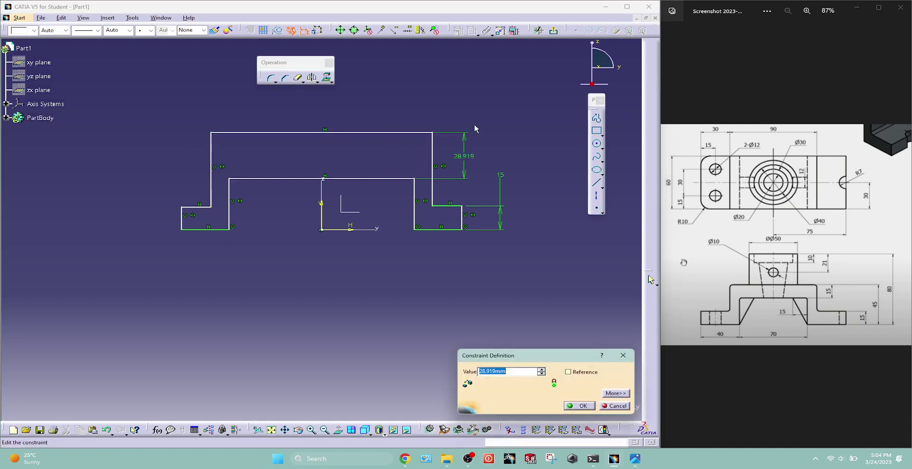
{"action": "type", "text": "15"}
{"action": "key", "text": "Return"}
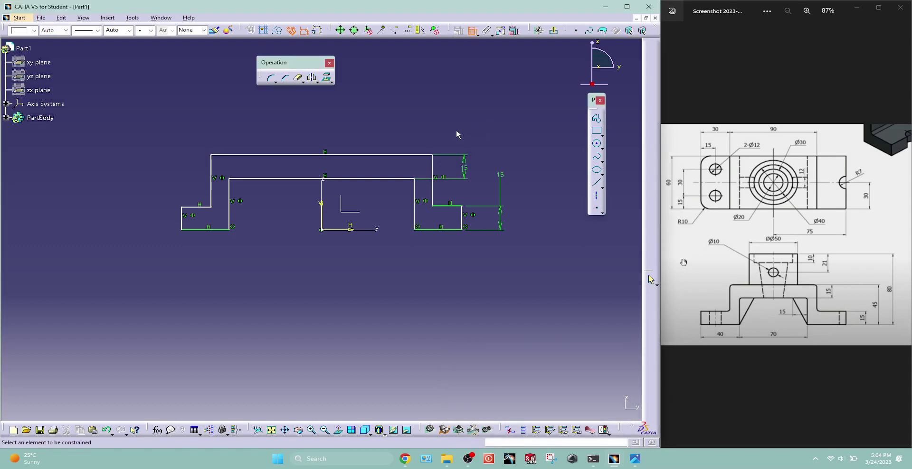
Step: Set the profile's overall height to 45
{"action": "left_click", "coordinate": [407, 155]}
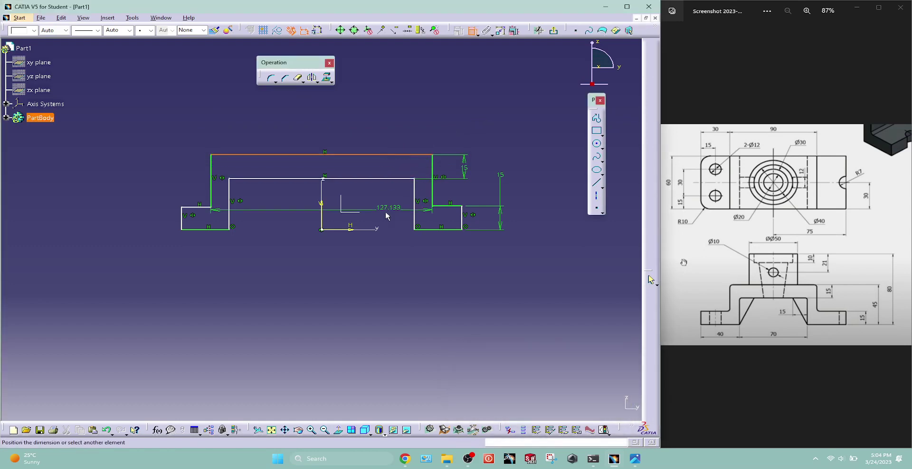
{"action": "left_click", "coordinate": [380, 230]}
{"action": "left_click", "coordinate": [539, 192]}
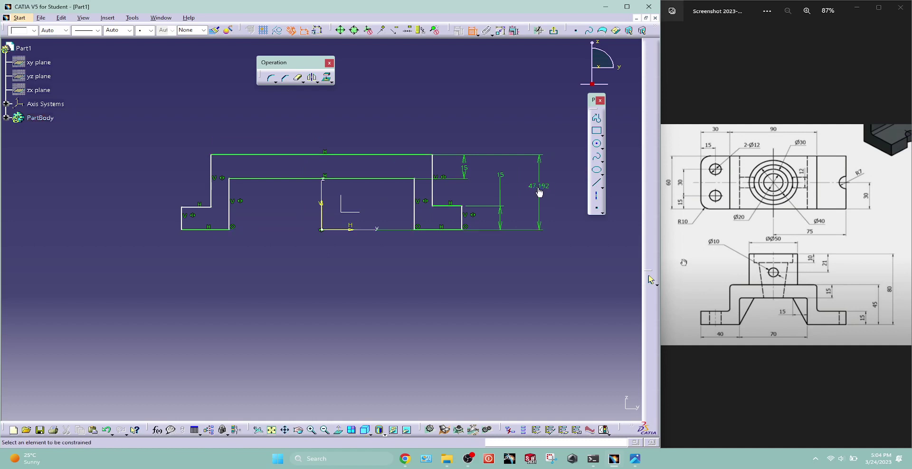
{"action": "double_click", "coordinate": [540, 186]}
{"action": "type", "text": "45"}
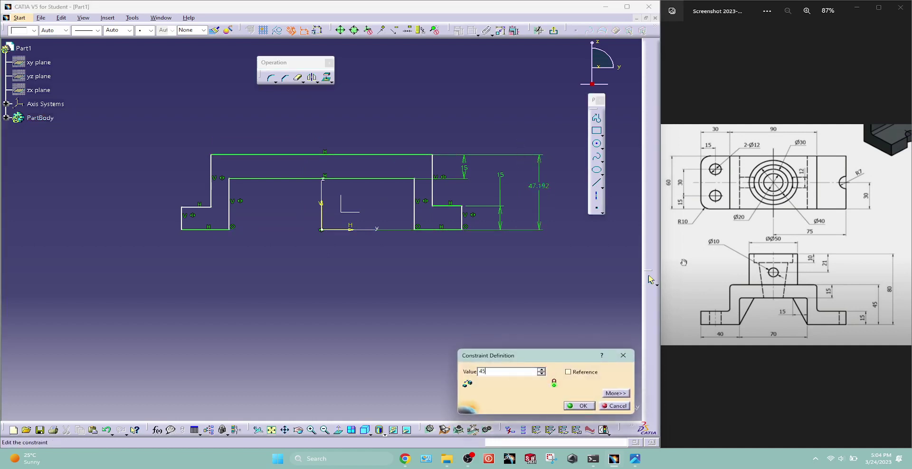
{"action": "key", "text": "Return"}
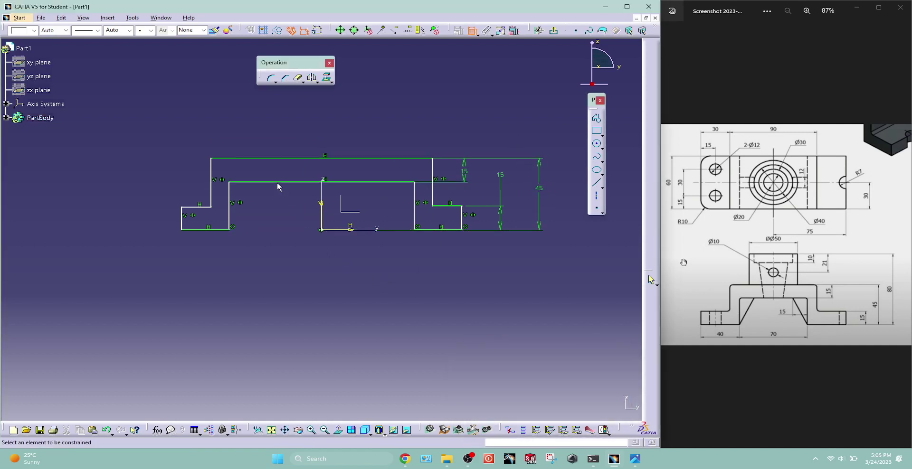
Step: Dimension the opening width at 70 and the right foot width at 40
{"action": "left_click", "coordinate": [230, 212]}
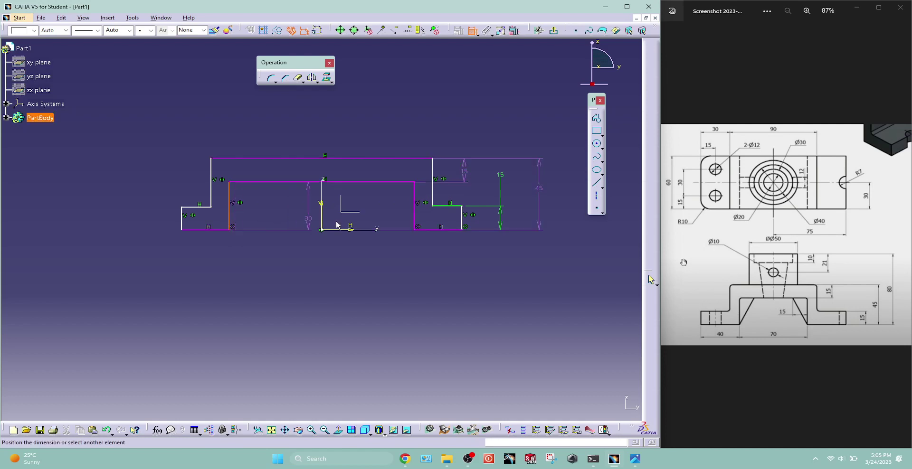
{"action": "left_click", "coordinate": [415, 210]}
{"action": "left_click", "coordinate": [331, 247]}
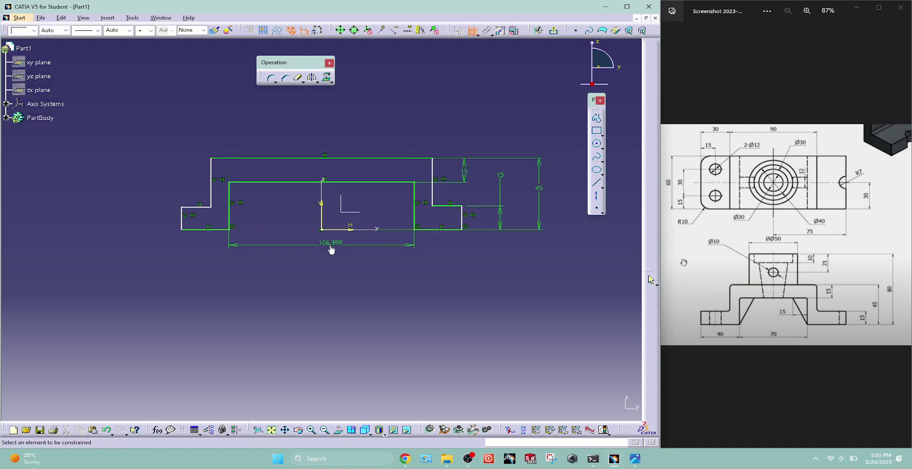
{"action": "double_click", "coordinate": [332, 248]}
{"action": "type", "text": "70"}
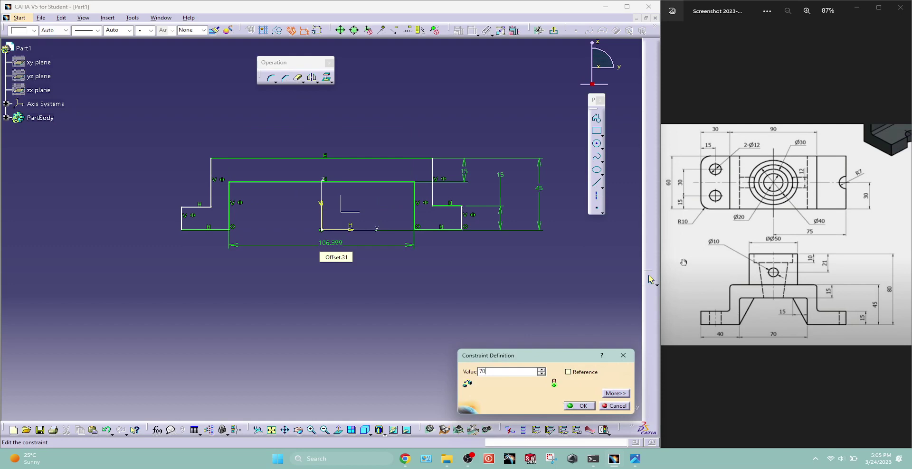
{"action": "key", "text": "Return"}
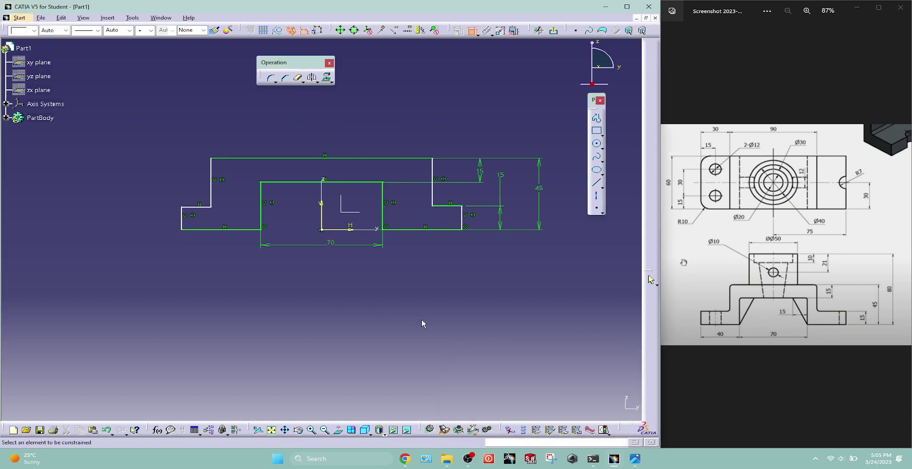
{"action": "left_click", "coordinate": [383, 209]}
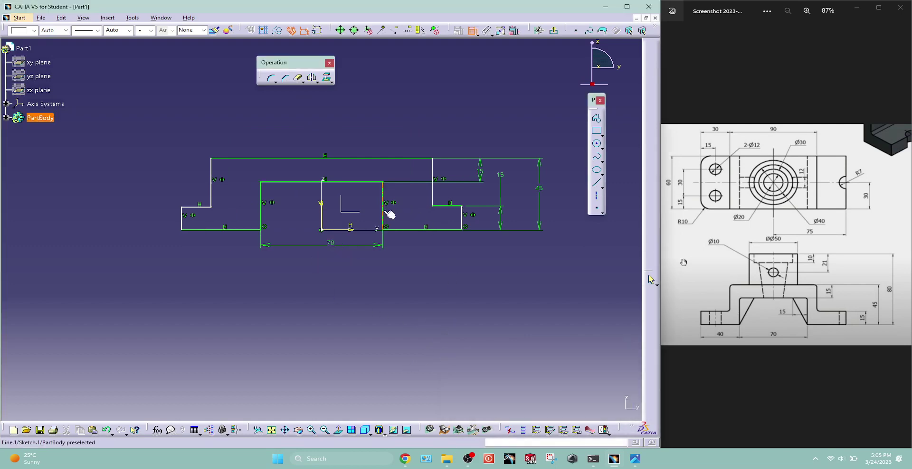
{"action": "left_click", "coordinate": [462, 220]}
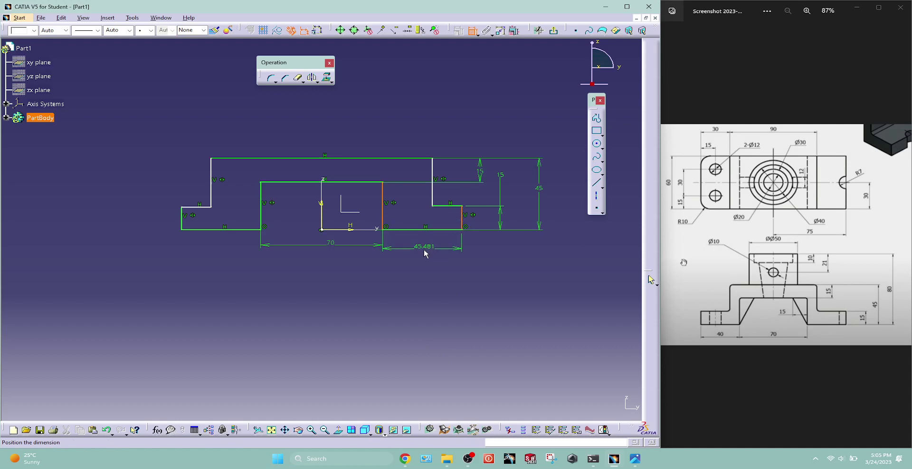
{"action": "left_click", "coordinate": [419, 246]}
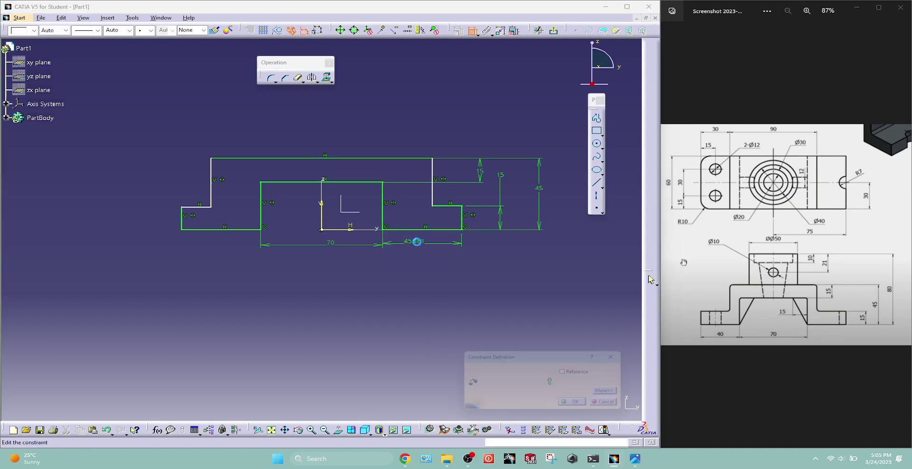
{"action": "double_click", "coordinate": [419, 242]}
{"action": "type", "text": "40"}
{"action": "key", "text": "Return"}
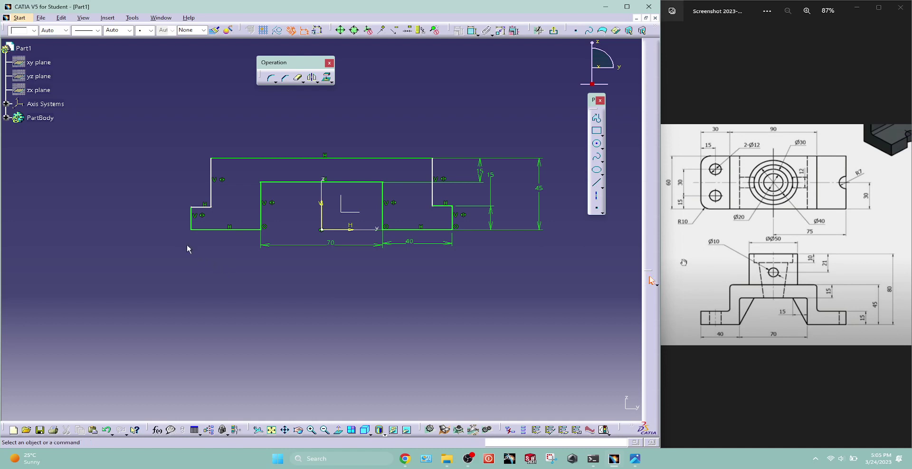
Step: Constrain the left and right foot end edges to be equal
{"action": "left_click", "coordinate": [197, 226]}
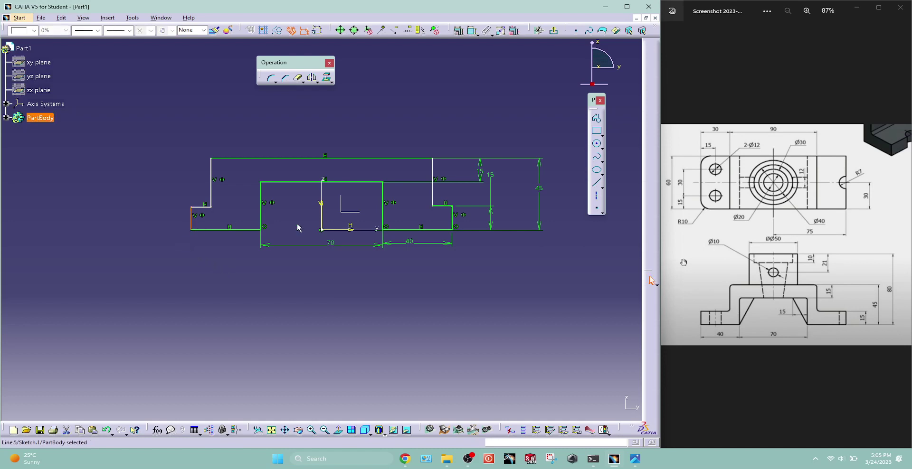
{"action": "left_click", "coordinate": [454, 221], "text": "ctrl"}
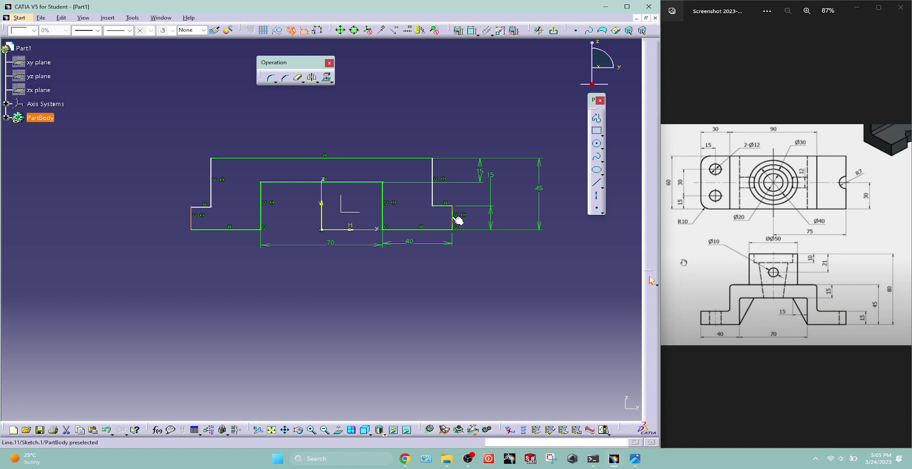
{"action": "left_click", "coordinate": [459, 30]}
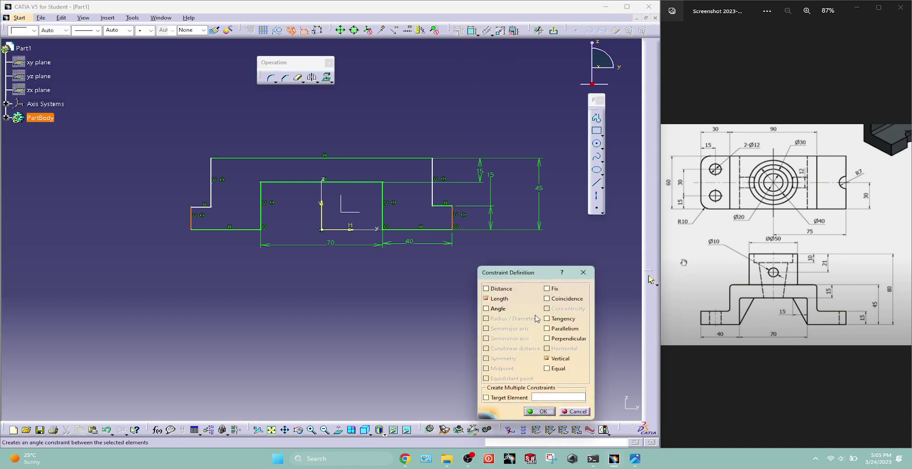
{"action": "left_click", "coordinate": [559, 369]}
{"action": "left_click", "coordinate": [547, 412]}
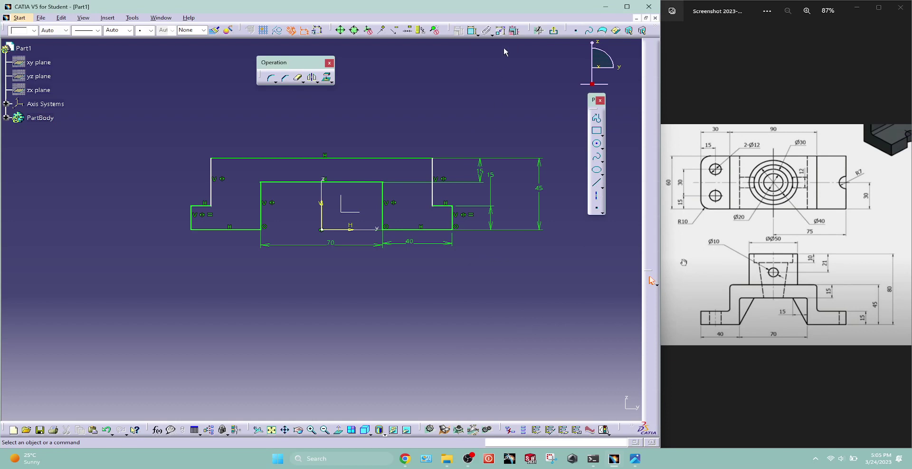
Step: Dimension the bridge's outer width between its walls at 90
{"action": "left_click", "coordinate": [473, 30]}
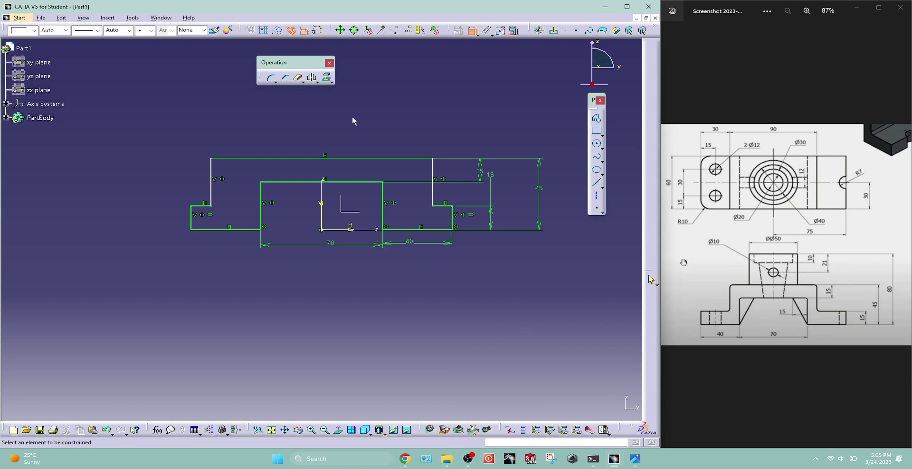
{"action": "left_click", "coordinate": [212, 193]}
{"action": "left_click", "coordinate": [429, 173]}
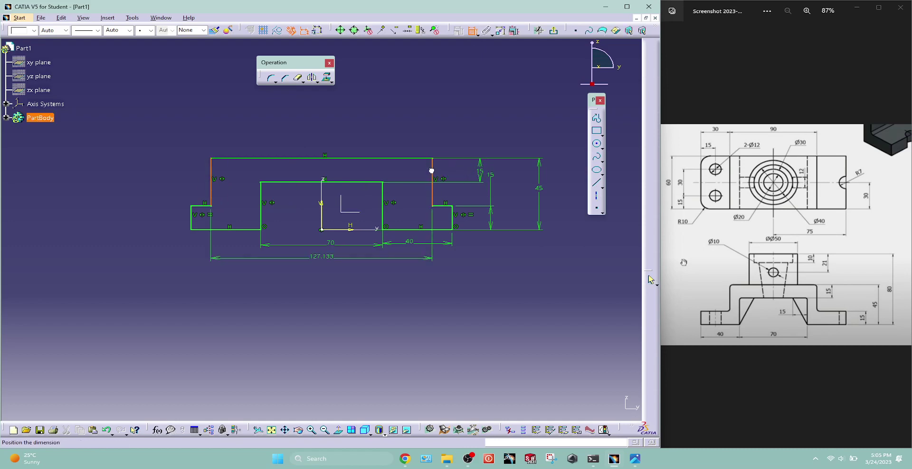
{"action": "left_click", "coordinate": [354, 134]}
{"action": "double_click", "coordinate": [353, 134]}
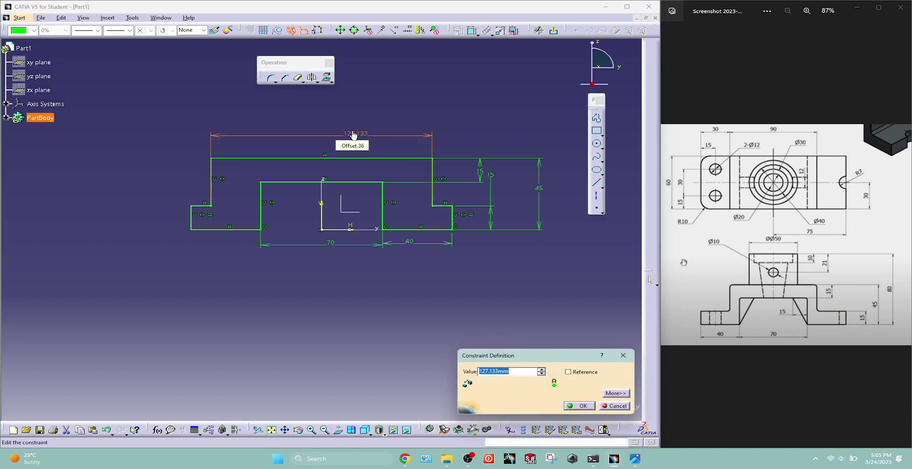
{"action": "type", "text": "90"}
{"action": "key", "text": "Return"}
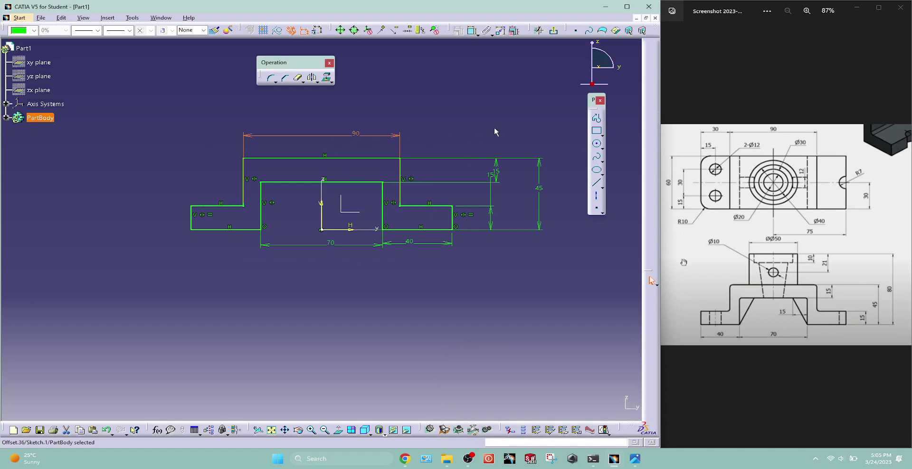
Step: Pad the profile 30 mm with mirrored extent on both sides of the sketch plane
{"action": "left_click", "coordinate": [554, 31]}
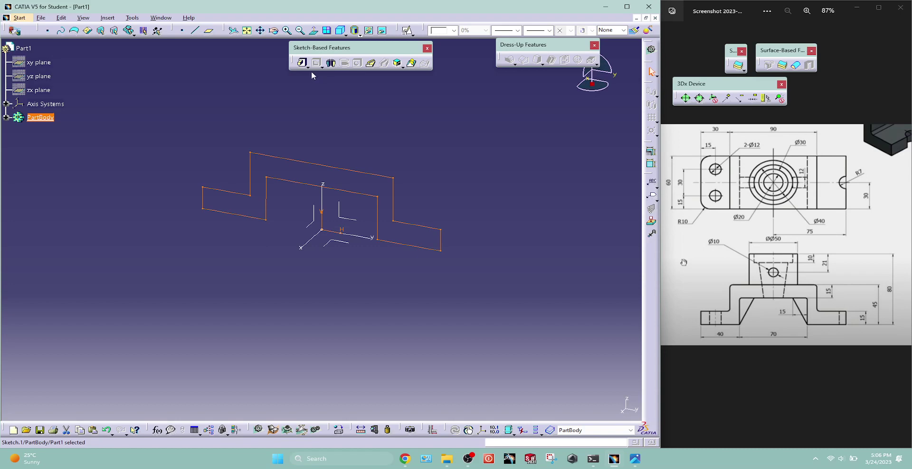
{"action": "left_click", "coordinate": [302, 62]}
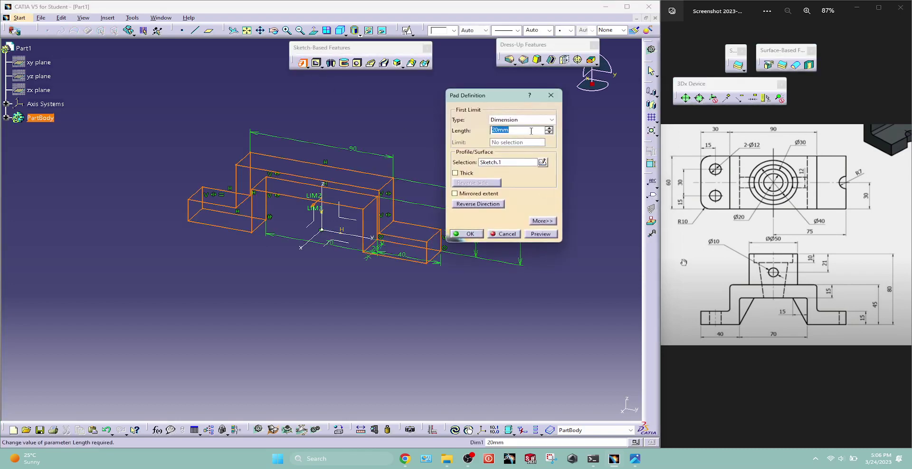
{"action": "type", "text": "30"}
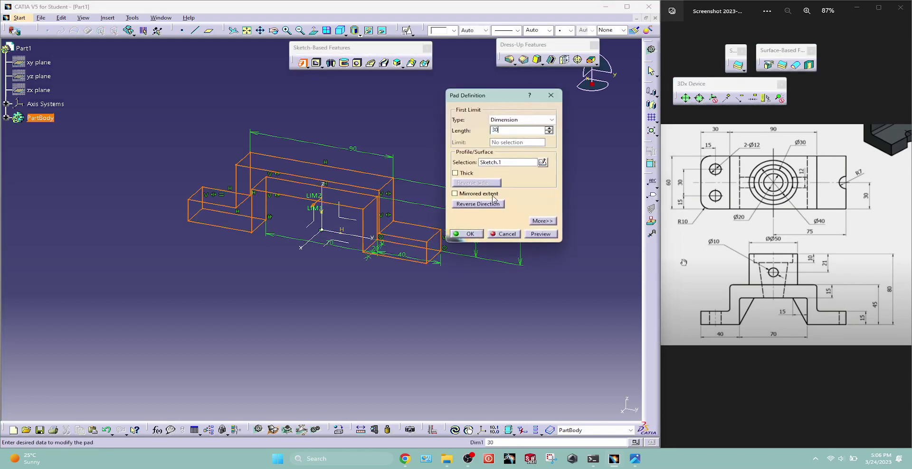
{"action": "left_click", "coordinate": [493, 196]}
{"action": "left_click", "coordinate": [468, 235]}
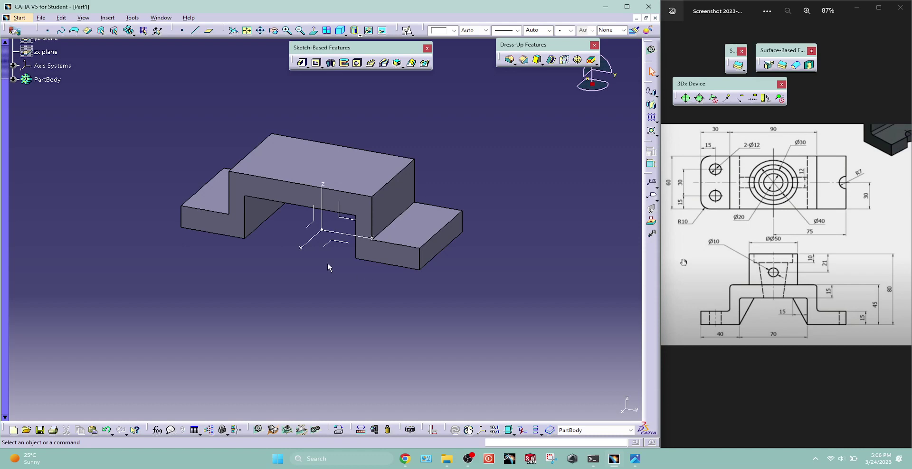
{"action": "mouse_move", "coordinate": [240, 265]}
{"action": "middle_mouse_down"}
{"action": "mouse_move", "coordinate": [370, 335]}
{"action": "mouse_move", "coordinate": [275, 377]}
{"action": "middle_mouse_up"}
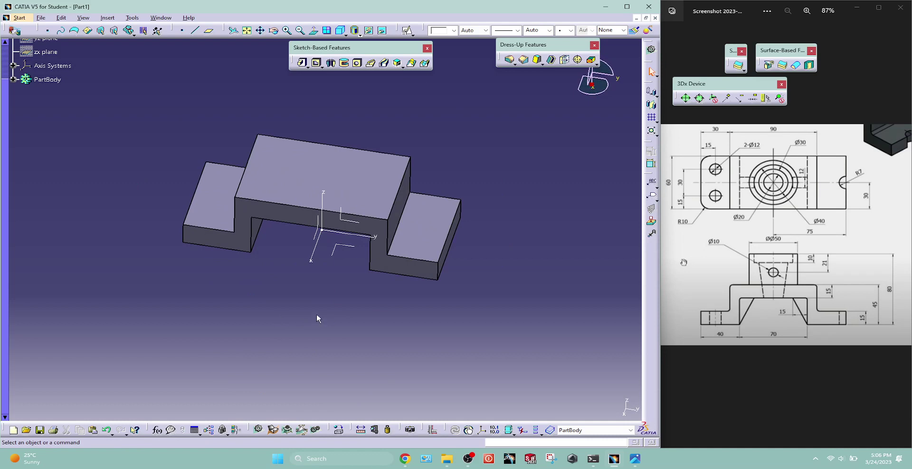
Step: Sketch a circle on the right foot's top face, centred at its end
{"action": "left_click", "coordinate": [435, 235]}
{"action": "left_click", "coordinate": [408, 31]}
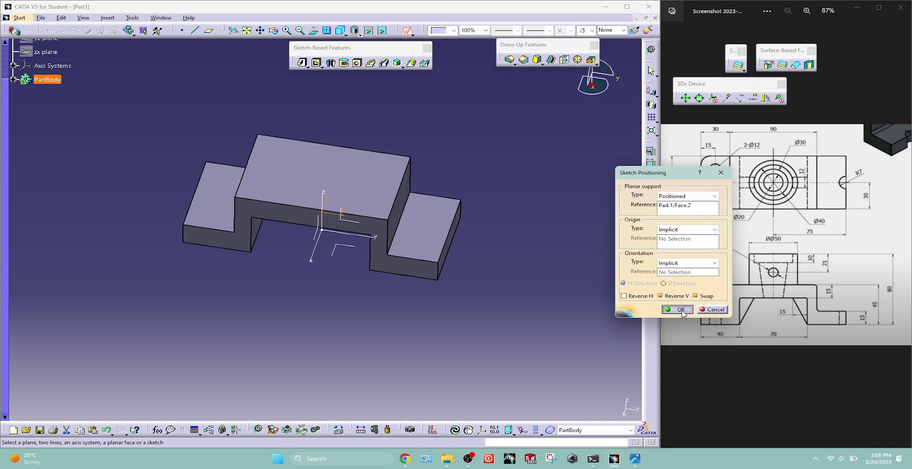
{"action": "left_click", "coordinate": [681, 309]}
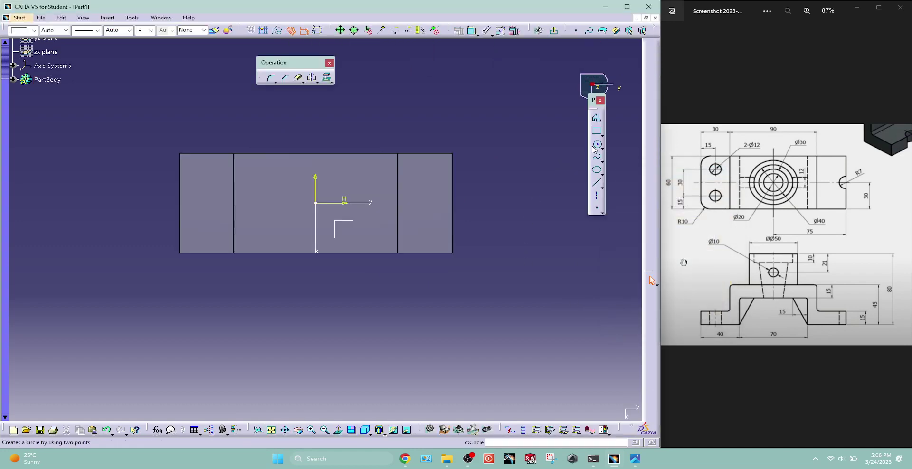
{"action": "left_click", "coordinate": [595, 145]}
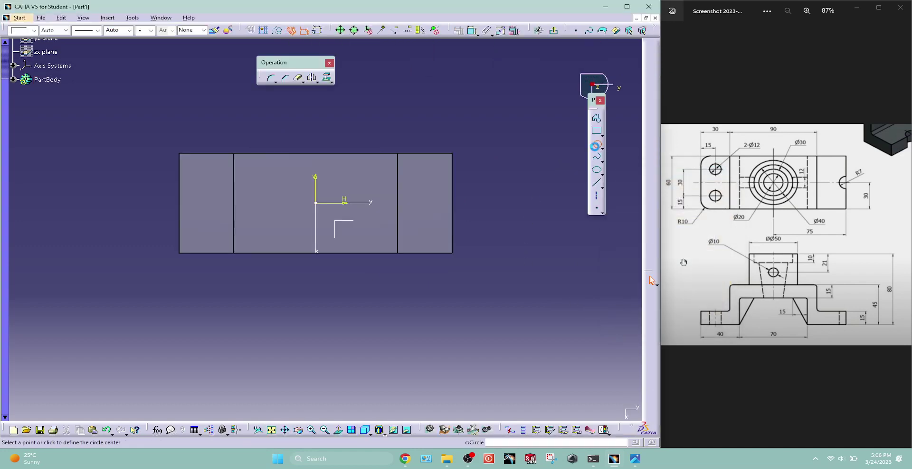
{"action": "left_click", "coordinate": [462, 203]}
{"action": "left_click", "coordinate": [481, 186]}
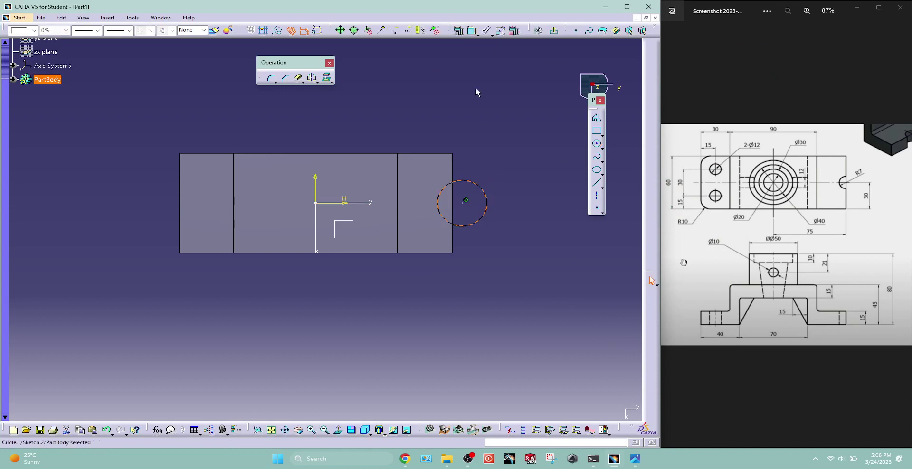
Step: Set the circle to radius 7 with its centre on the base's right end edge
{"action": "left_click", "coordinate": [473, 30]}
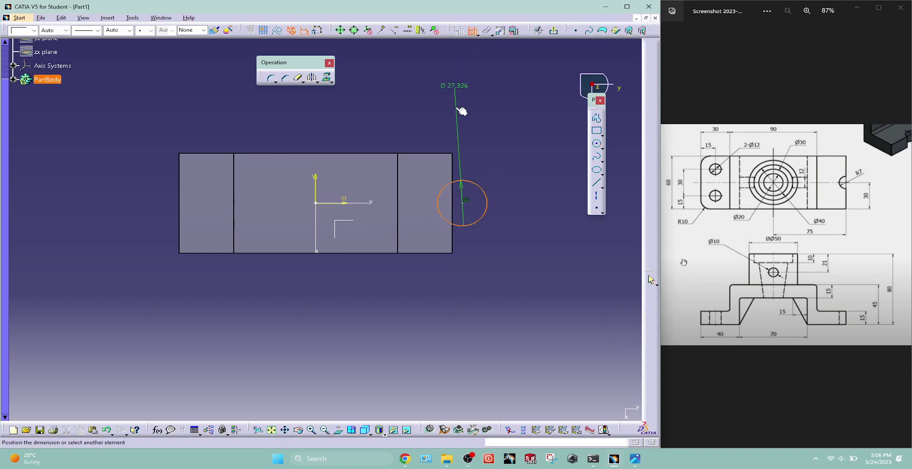
{"action": "right_click", "coordinate": [466, 128]}
{"action": "left_click", "coordinate": [480, 150]}
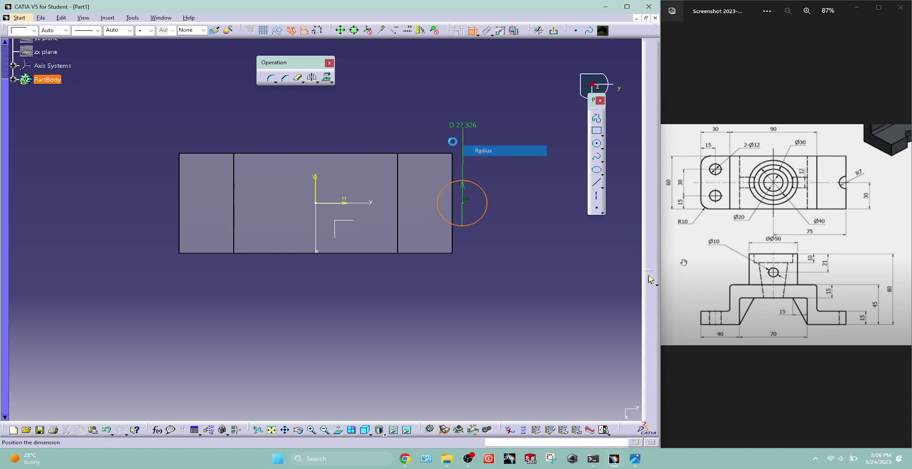
{"action": "double_click", "coordinate": [417, 128]}
{"action": "type", "text": "7"}
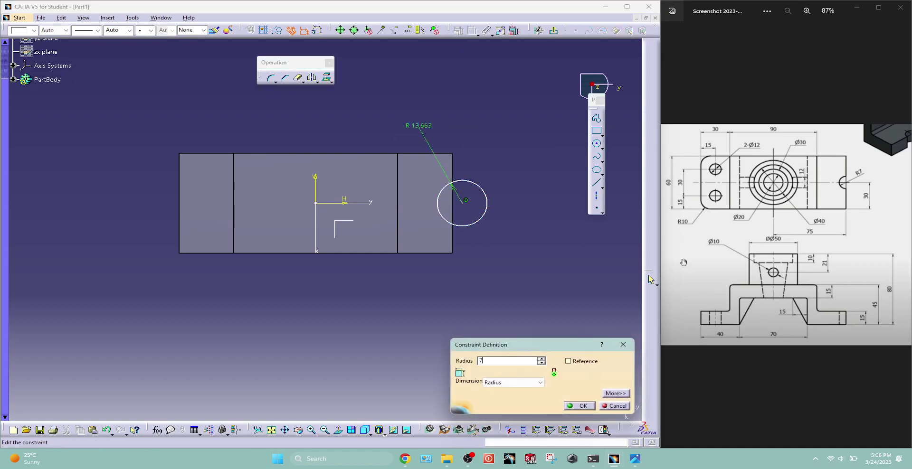
{"action": "key", "text": "Return"}
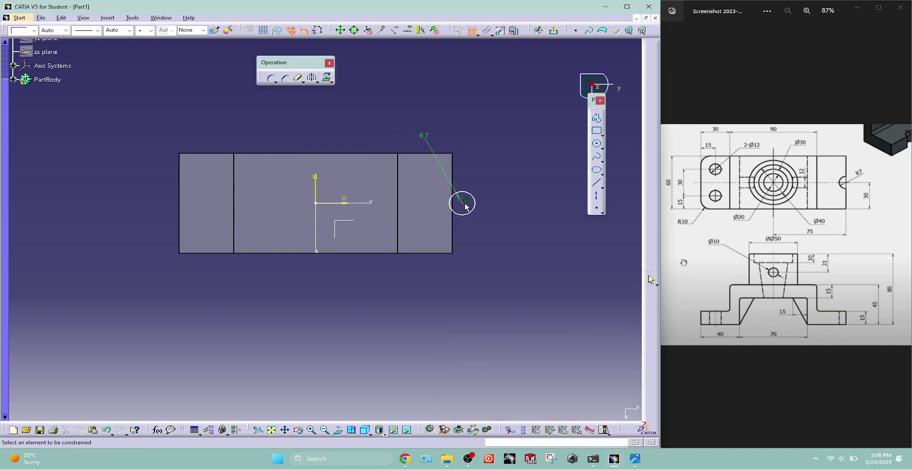
{"action": "left_click", "coordinate": [464, 204]}
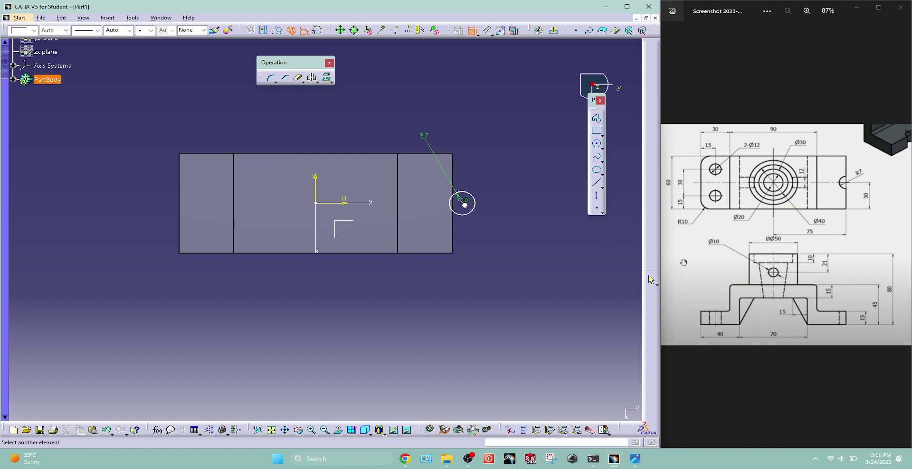
{"action": "left_click", "coordinate": [457, 164]}
{"action": "right_click", "coordinate": [495, 173]}
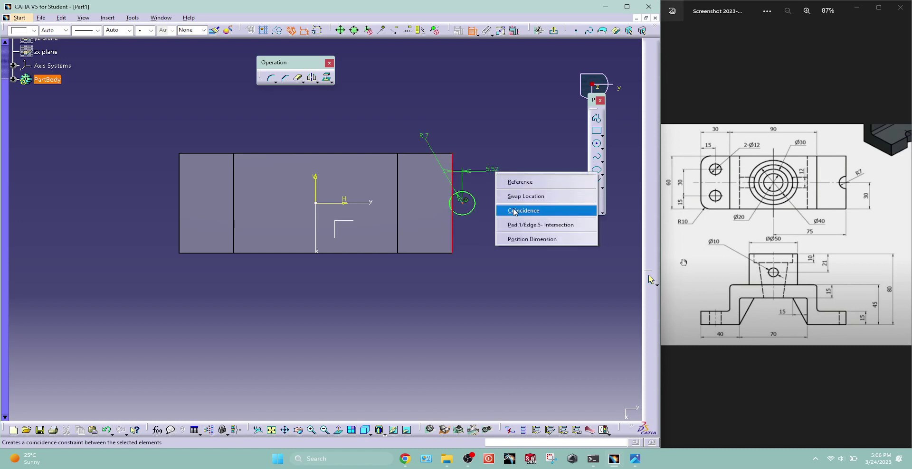
{"action": "left_click", "coordinate": [527, 208]}
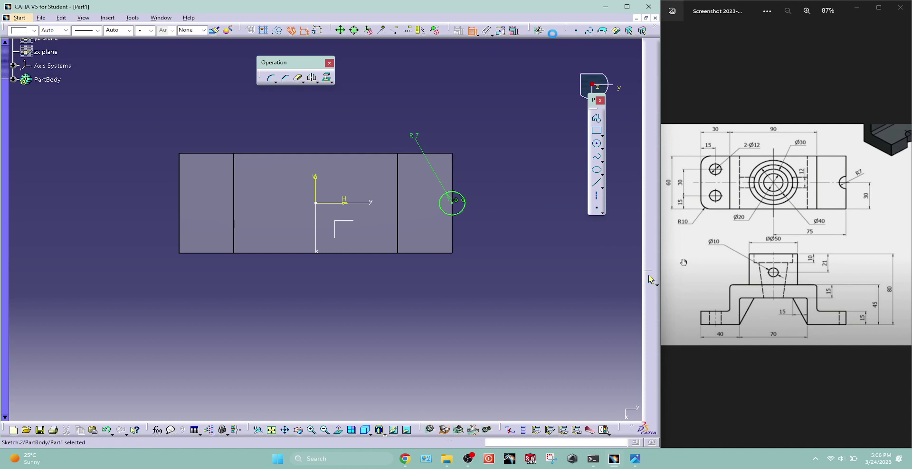
{"action": "left_click", "coordinate": [553, 31]}
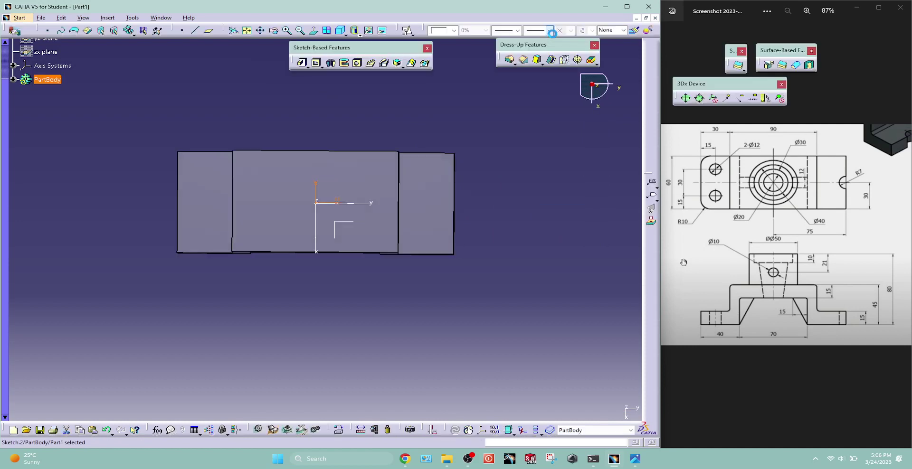
Step: Pocket the R7 circle Up to next, notching the right foot's end
{"action": "left_click", "coordinate": [329, 65]}
{"action": "left_click", "coordinate": [523, 120]}
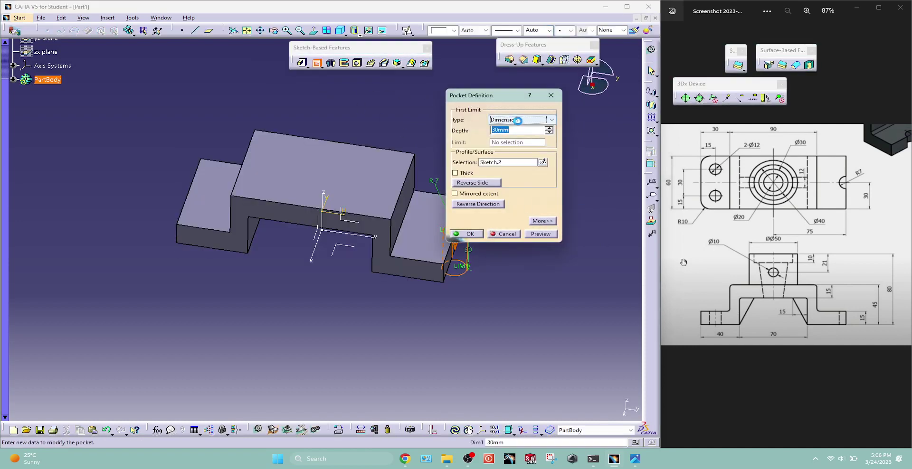
{"action": "left_click", "coordinate": [511, 134]}
{"action": "left_click", "coordinate": [470, 234]}
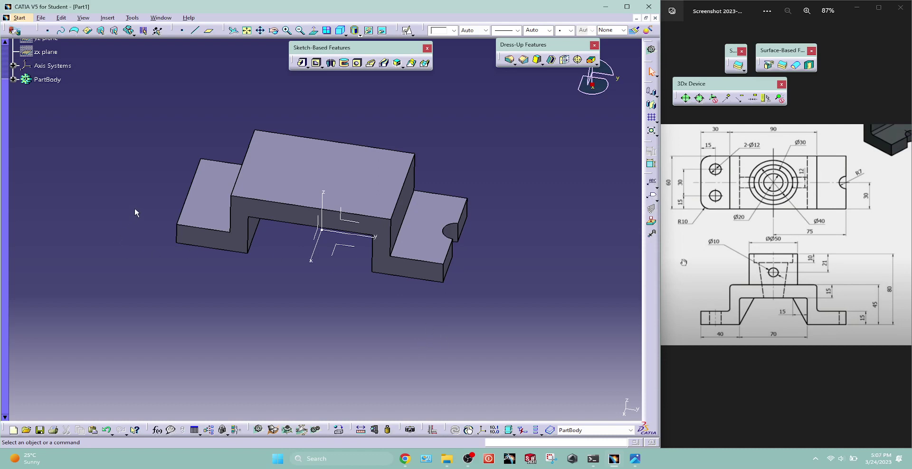
Step: Start a hole on the left flange face and open its positioning sketch
{"action": "left_click", "coordinate": [357, 62]}
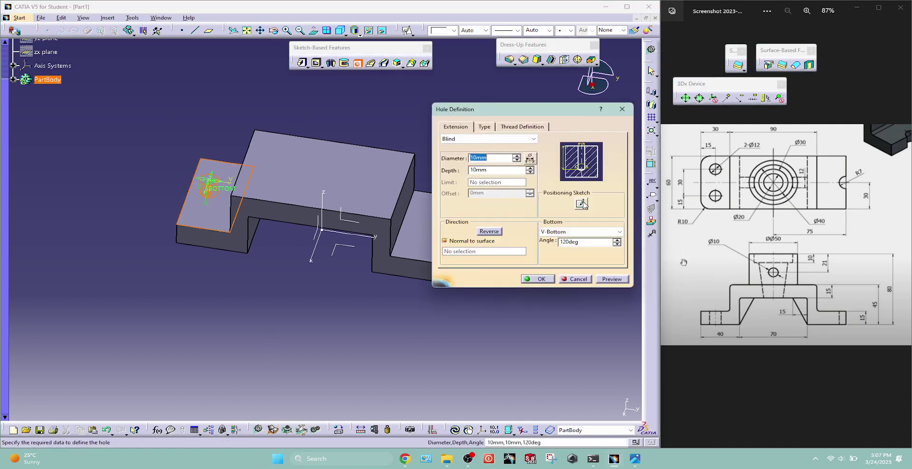
{"action": "left_click", "coordinate": [581, 205]}
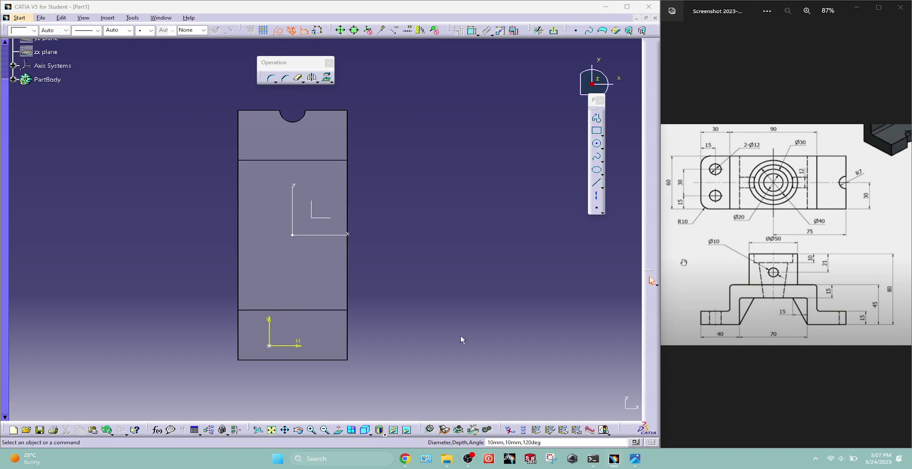
{"action": "mouse_move", "coordinate": [428, 297]}
{"action": "middle_mouse_down"}
{"action": "mouse_move", "coordinate": [341, 120]}
{"action": "mouse_move", "coordinate": [447, 257]}
{"action": "mouse_move", "coordinate": [391, 190]}
{"action": "mouse_move", "coordinate": [247, 209]}
{"action": "middle_mouse_up"}
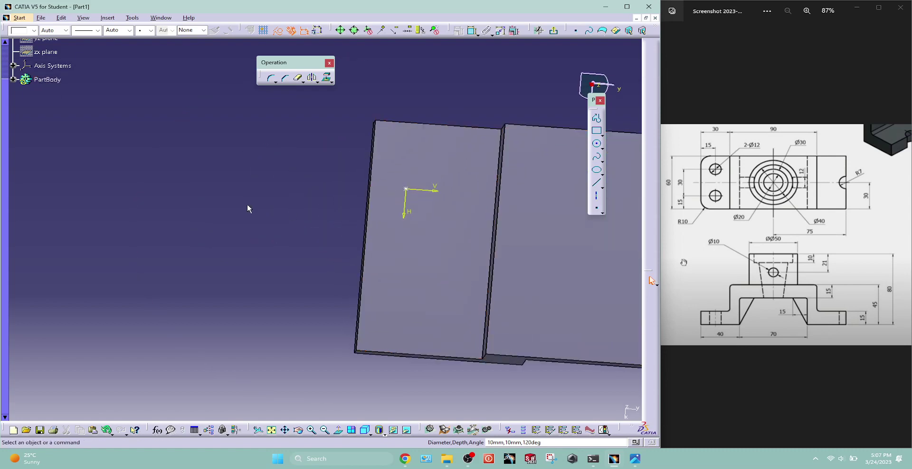
Step: Place the hole centre 15 mm from the flange's end edge and 15 mm from its side edge
{"action": "left_click", "coordinate": [472, 30]}
{"action": "left_click", "coordinate": [407, 189]}
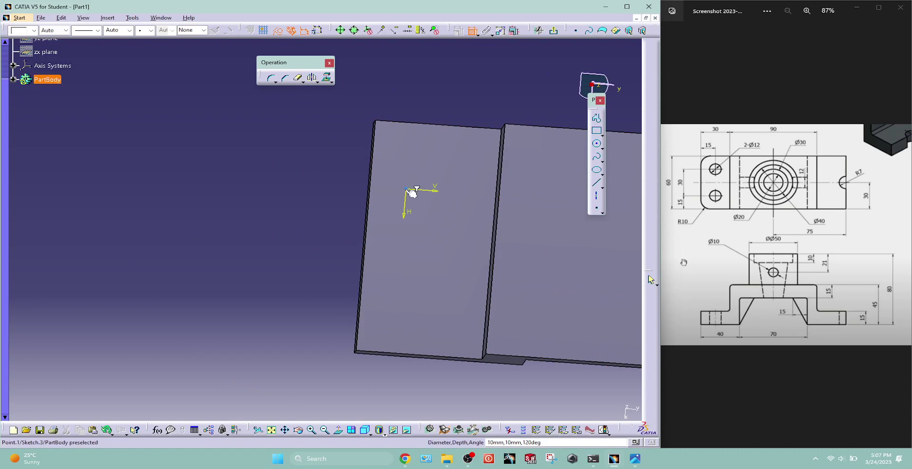
{"action": "left_click", "coordinate": [374, 165]}
{"action": "double_click", "coordinate": [334, 104]}
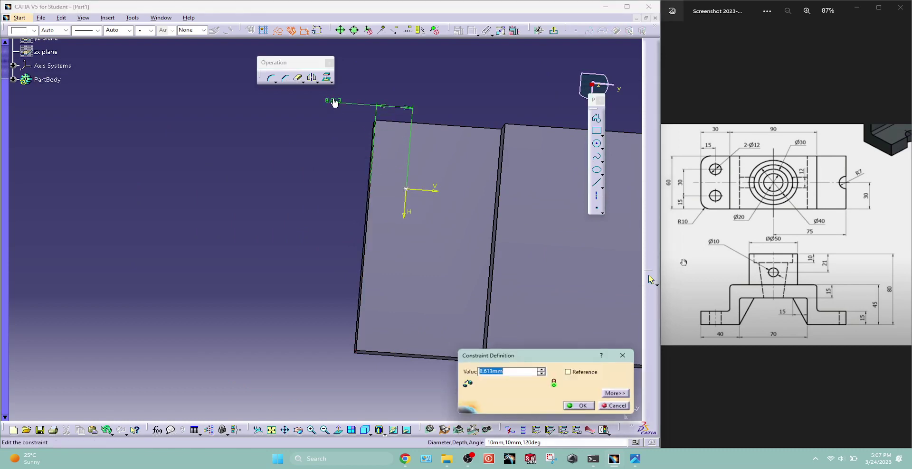
{"action": "key", "text": "Return"}
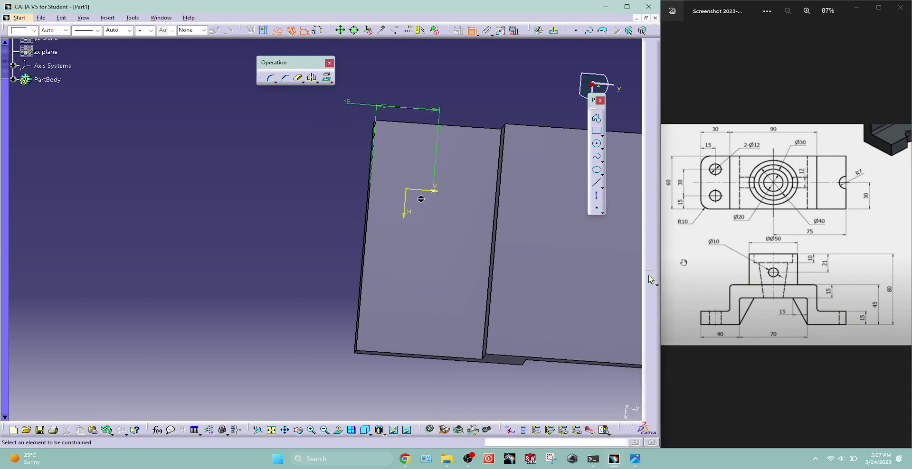
{"action": "left_click", "coordinate": [436, 191]}
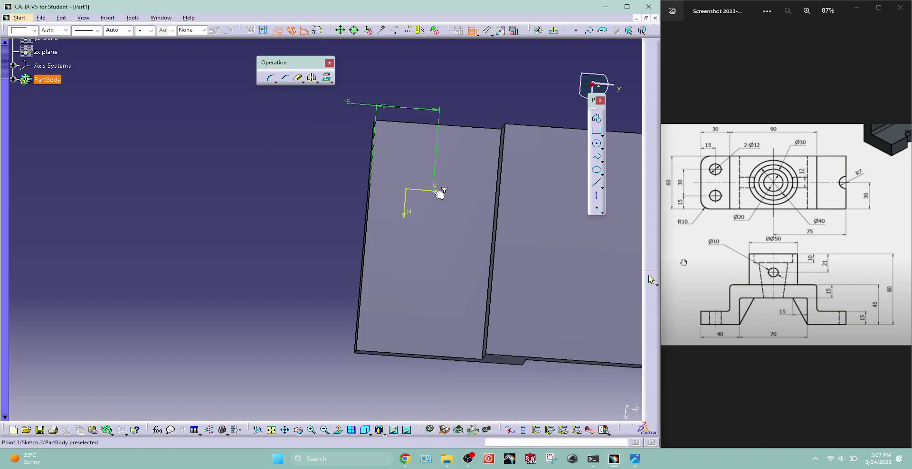
{"action": "left_click", "coordinate": [460, 126]}
{"action": "double_click", "coordinate": [498, 84]}
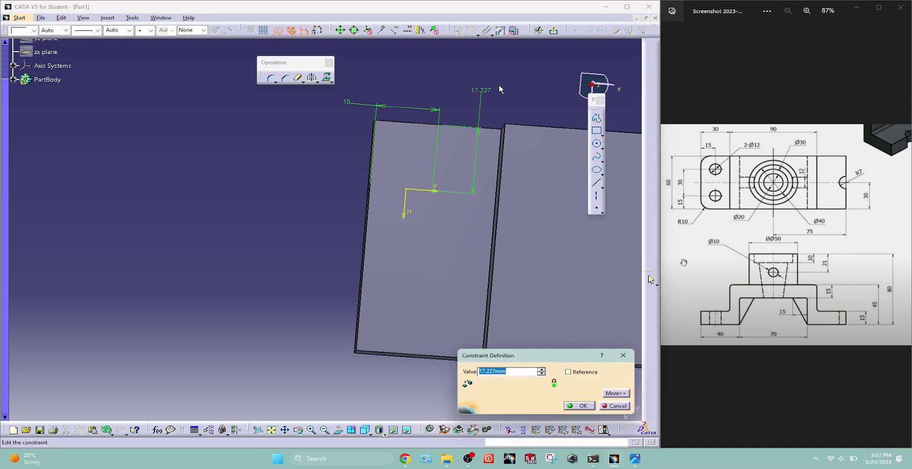
{"action": "type", "text": "15"}
{"action": "key", "text": "Return"}
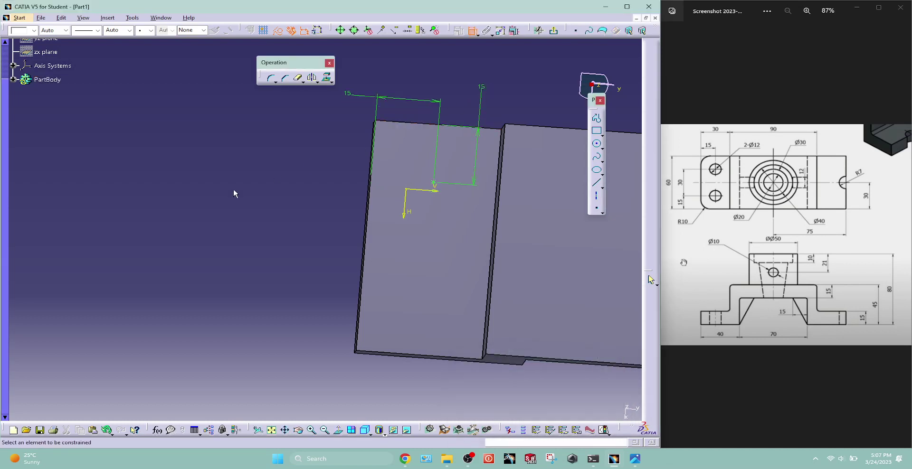
Step: Create the hole at Ø12 mm with Up To Next extension
{"action": "left_click", "coordinate": [554, 31]}
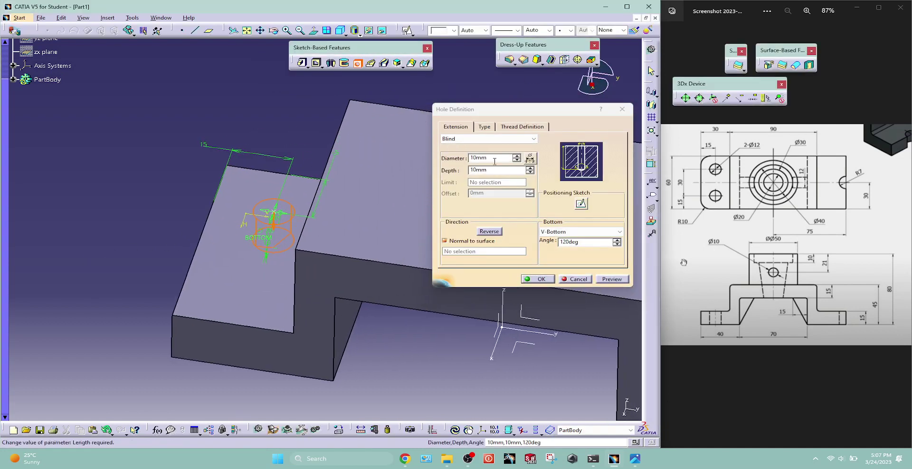
{"action": "double_click", "coordinate": [496, 160]}
{"action": "type", "text": "12"}
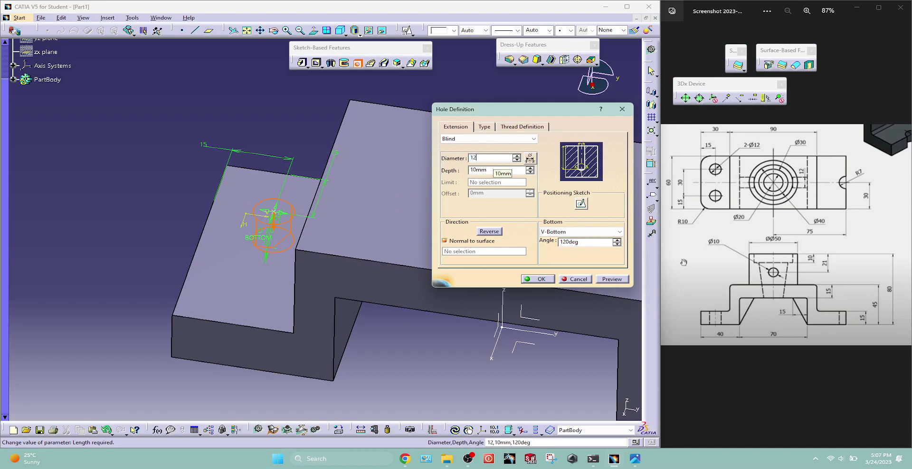
{"action": "left_click", "coordinate": [498, 139]}
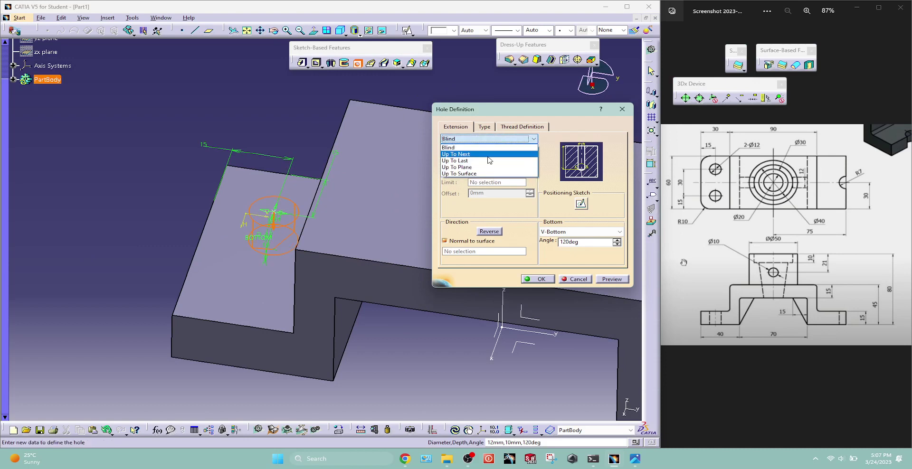
{"action": "left_click", "coordinate": [494, 154]}
{"action": "left_click", "coordinate": [529, 280]}
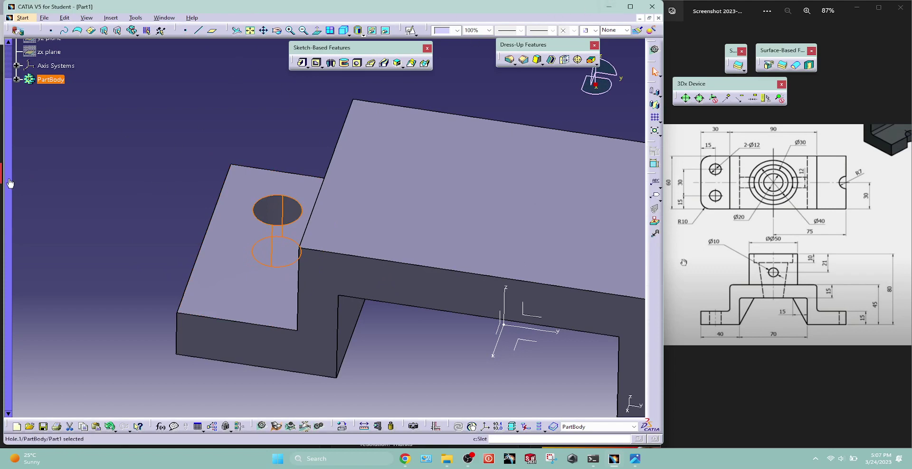
Step: Fit the part in view, orbit it, and select Hole.1 in the feature tree
{"action": "left_click", "coordinate": [153, 264]}
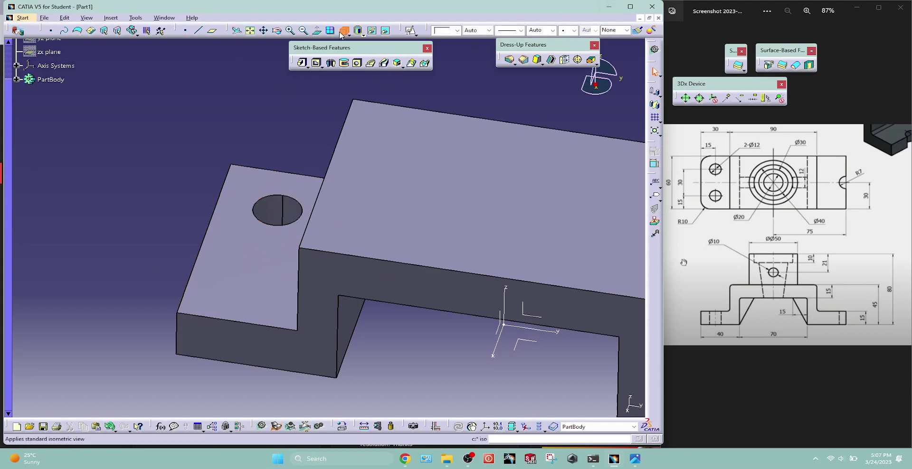
{"action": "left_click", "coordinate": [250, 30]}
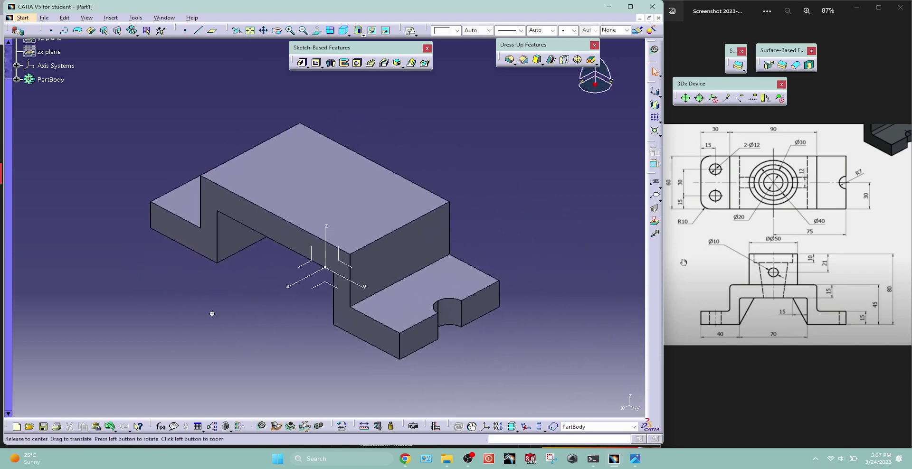
{"action": "mouse_move", "coordinate": [209, 314]}
{"action": "middle_mouse_down"}
{"action": "mouse_move", "coordinate": [411, 326]}
{"action": "mouse_move", "coordinate": [293, 298]}
{"action": "middle_mouse_up"}
{"action": "left_click", "coordinate": [17, 80]}
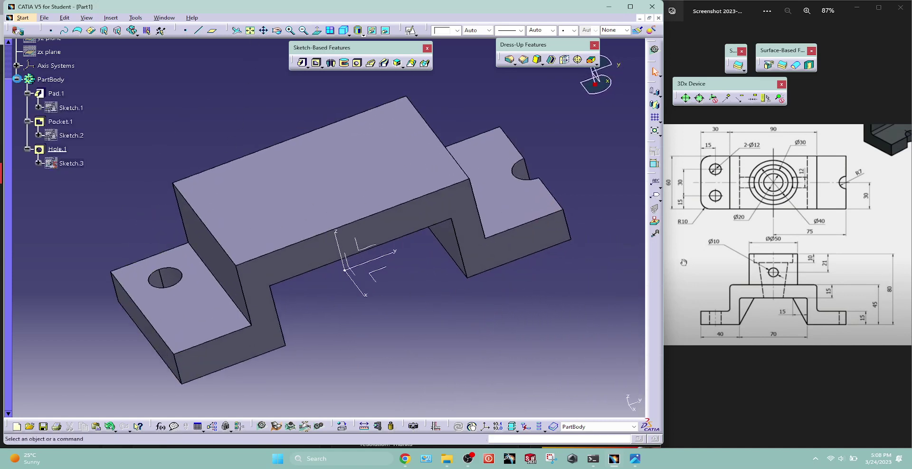
{"action": "left_click", "coordinate": [57, 149]}
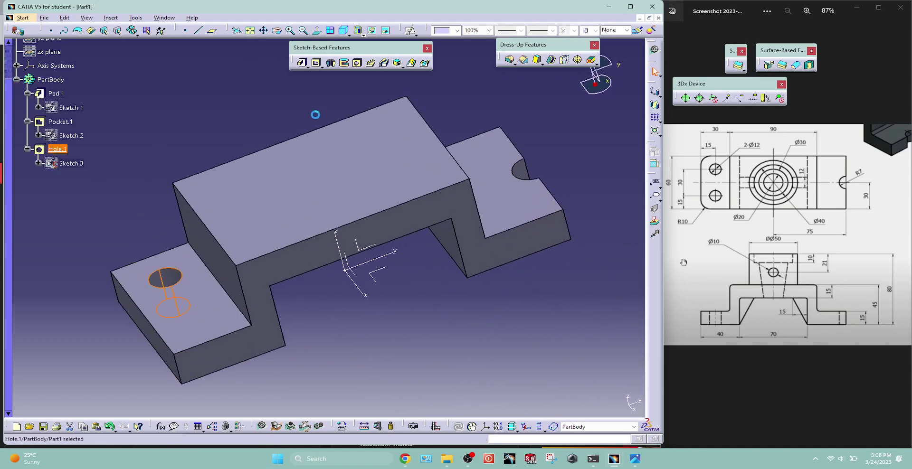
{"action": "left_click", "coordinate": [655, 104]}
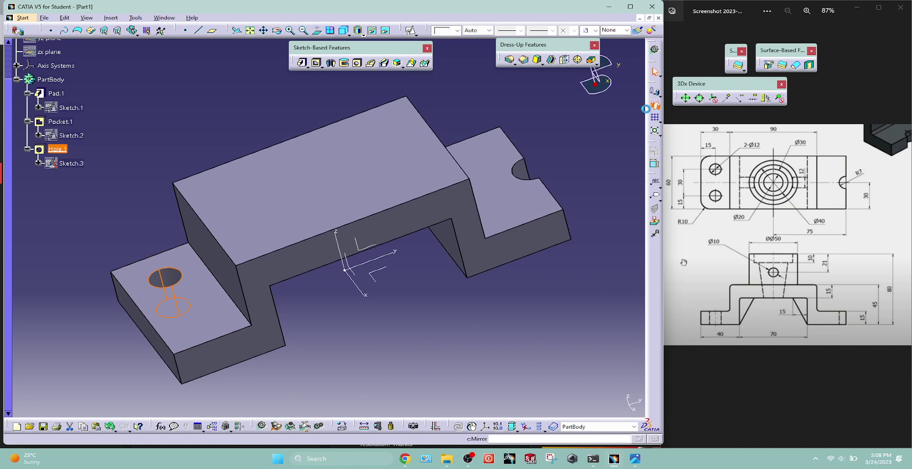
{"action": "left_click", "coordinate": [371, 250]}
{"action": "left_click", "coordinate": [533, 403]}
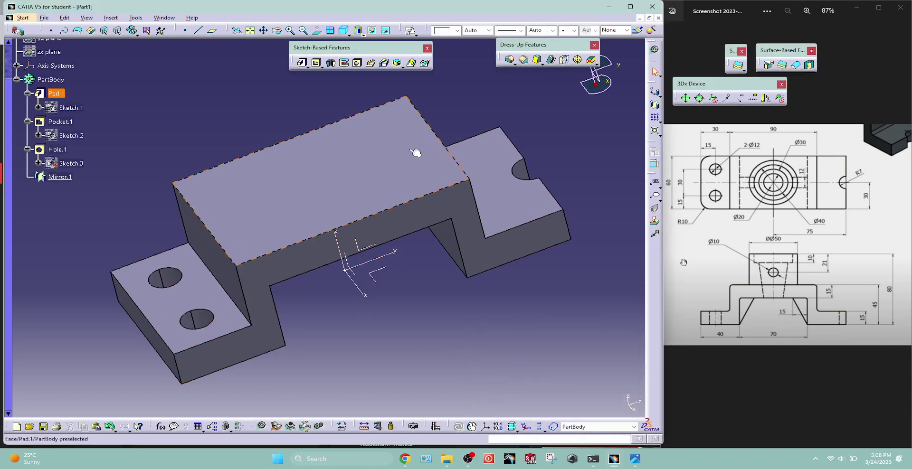
{"action": "left_click", "coordinate": [343, 30]}
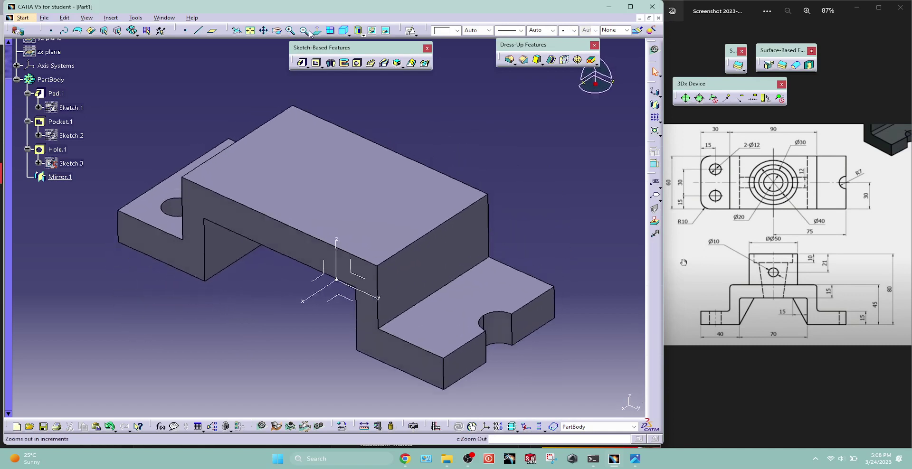
{"action": "left_click", "coordinate": [250, 30]}
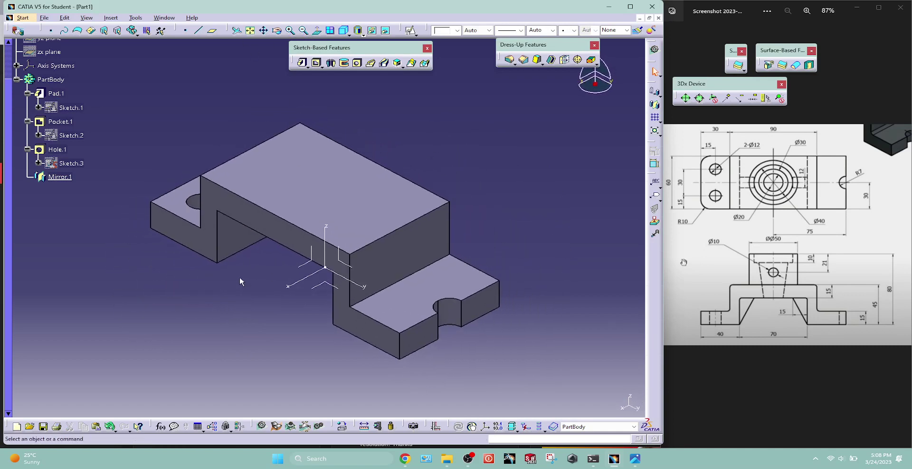
{"action": "mouse_move", "coordinate": [254, 259]}
{"action": "middle_mouse_down"}
{"action": "mouse_move", "coordinate": [336, 279]}
{"action": "mouse_move", "coordinate": [393, 188]}
{"action": "mouse_move", "coordinate": [406, 137]}
{"action": "mouse_move", "coordinate": [300, 185]}
{"action": "mouse_move", "coordinate": [296, 261]}
{"action": "mouse_move", "coordinate": [363, 253]}
{"action": "mouse_move", "coordinate": [465, 276]}
{"action": "mouse_move", "coordinate": [319, 218]}
{"action": "mouse_move", "coordinate": [340, 159]}
{"action": "mouse_move", "coordinate": [326, 156]}
{"action": "mouse_move", "coordinate": [349, 224]}
{"action": "middle_mouse_up"}
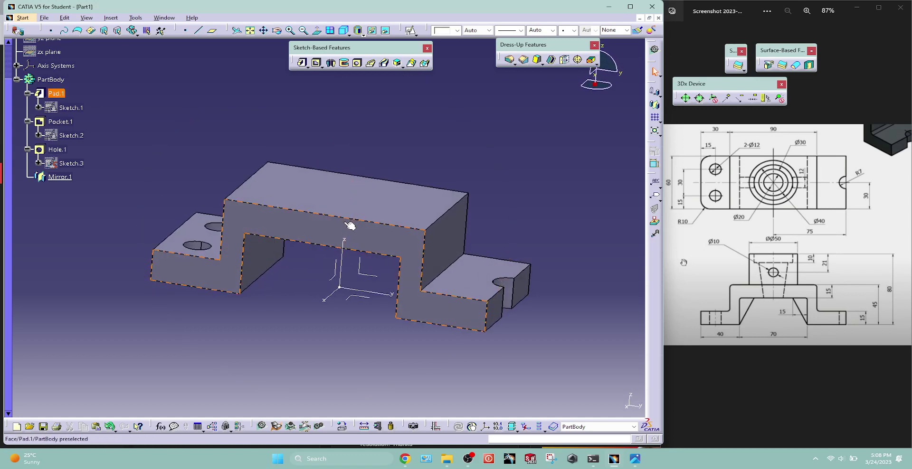
Step: Round six bridge and base edges, including the underside, with a 2 mm edge fillet
{"action": "left_click", "coordinate": [509, 60]}
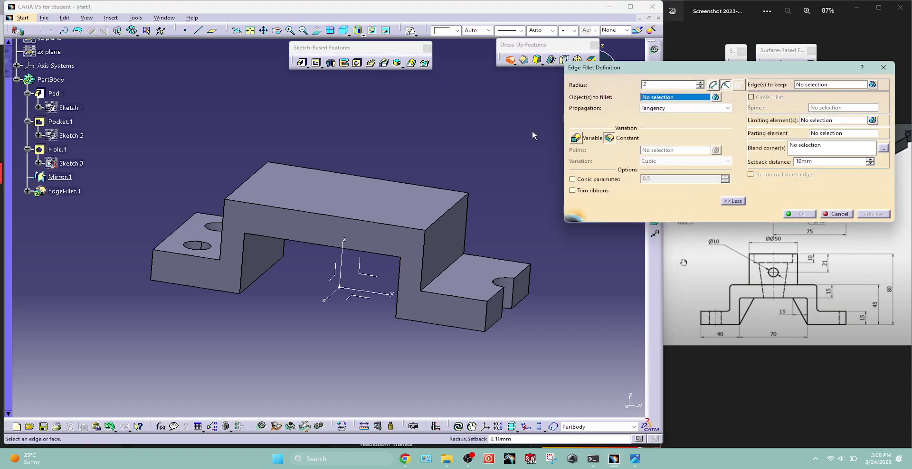
{"action": "left_click", "coordinate": [451, 265]}
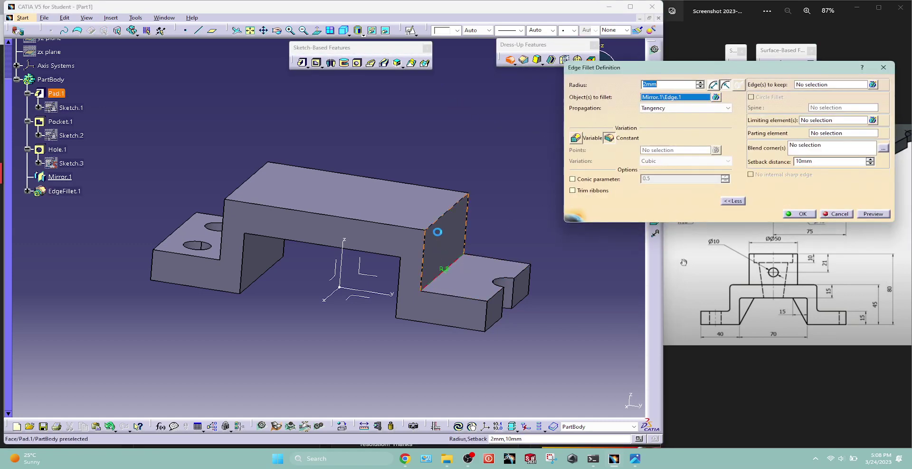
{"action": "left_click", "coordinate": [444, 220]}
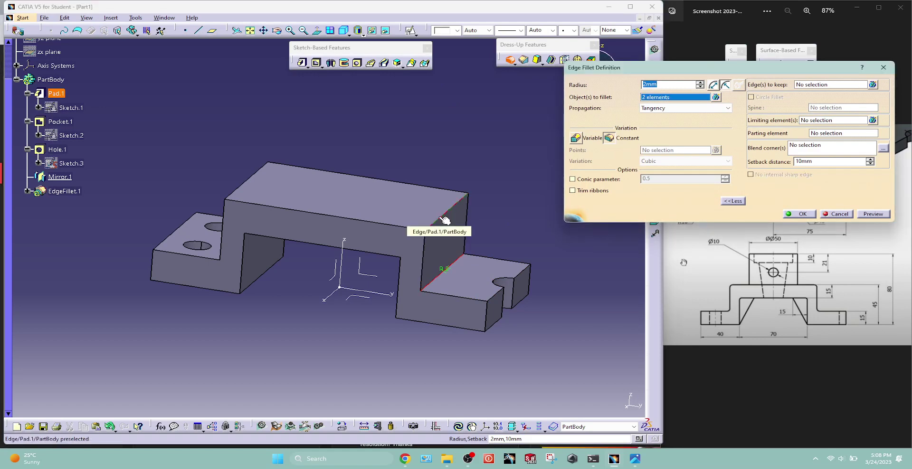
{"action": "left_click", "coordinate": [247, 180]}
{"action": "middle_click_drag", "start_coordinate": [181, 312], "coordinate": [321, 285]}
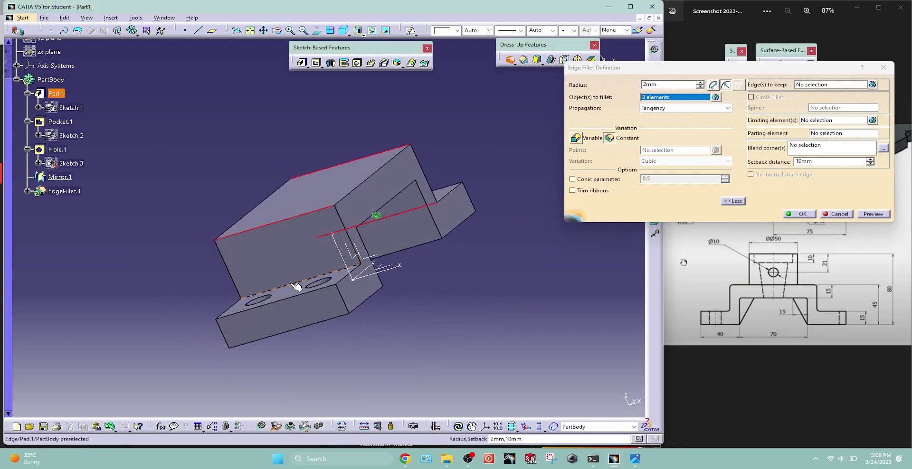
{"action": "left_click", "coordinate": [304, 283]}
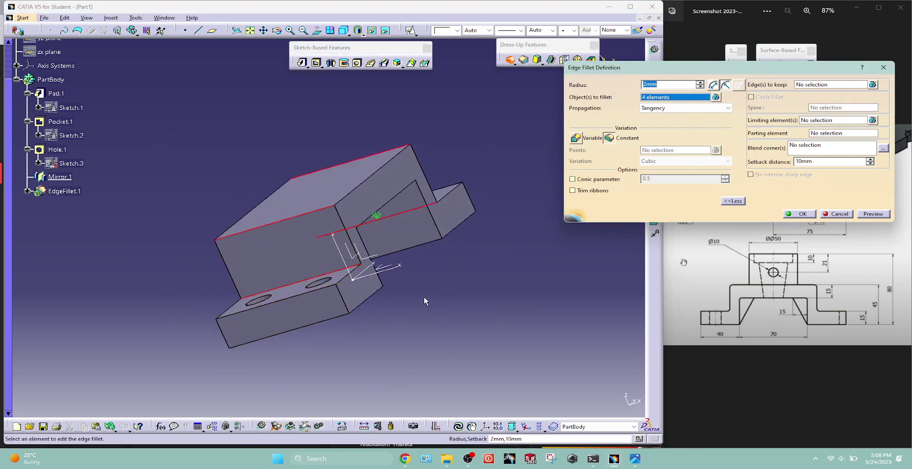
{"action": "middle_click_drag", "start_coordinate": [445, 300], "coordinate": [190, 258]}
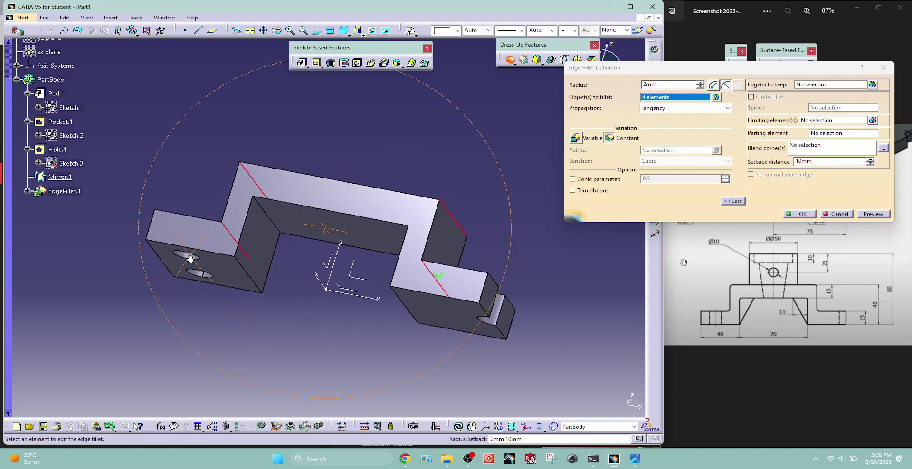
{"action": "left_click", "coordinate": [267, 213]}
{"action": "mouse_move", "coordinate": [300, 251]}
{"action": "middle_mouse_down"}
{"action": "mouse_move", "coordinate": [333, 315]}
{"action": "mouse_move", "coordinate": [418, 219]}
{"action": "middle_mouse_up"}
{"action": "left_click", "coordinate": [419, 219]}
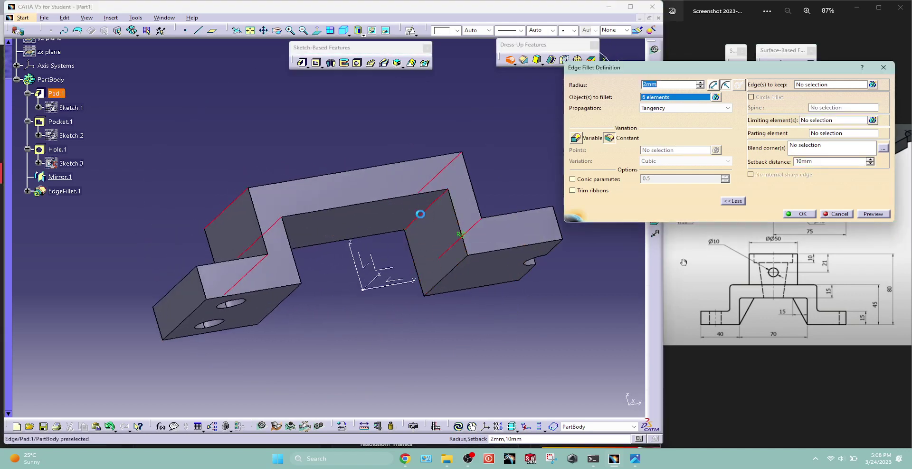
{"action": "left_click", "coordinate": [803, 214]}
{"action": "mouse_move", "coordinate": [482, 136]}
{"action": "middle_mouse_down"}
{"action": "mouse_move", "coordinate": [346, 210]}
{"action": "mouse_move", "coordinate": [363, 247]}
{"action": "mouse_move", "coordinate": [272, 336]}
{"action": "middle_mouse_up"}
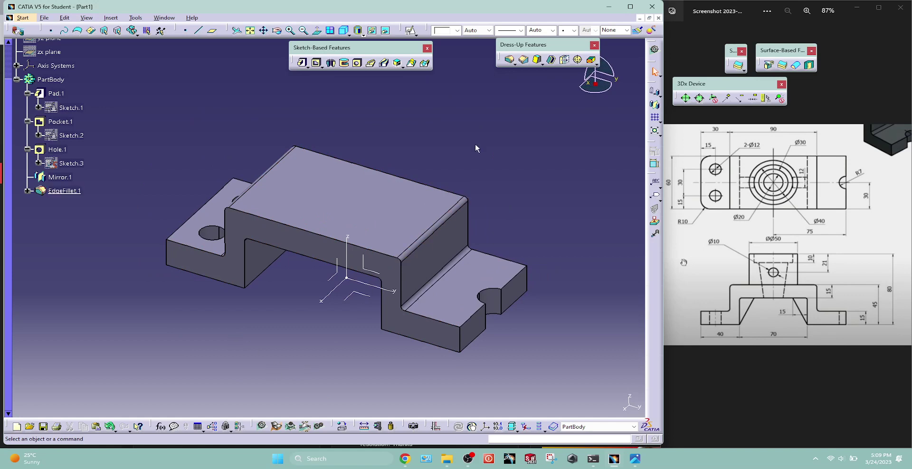
Step: Round the two vertical end edges of the base with a 10 mm edge fillet
{"action": "left_click", "coordinate": [508, 60]}
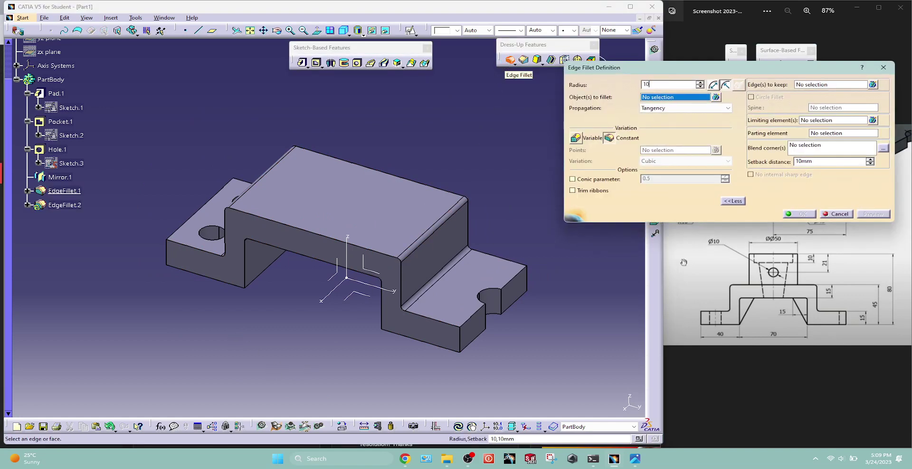
{"action": "left_click", "coordinate": [172, 256]}
{"action": "middle_click_drag", "start_coordinate": [142, 309], "coordinate": [226, 323]}
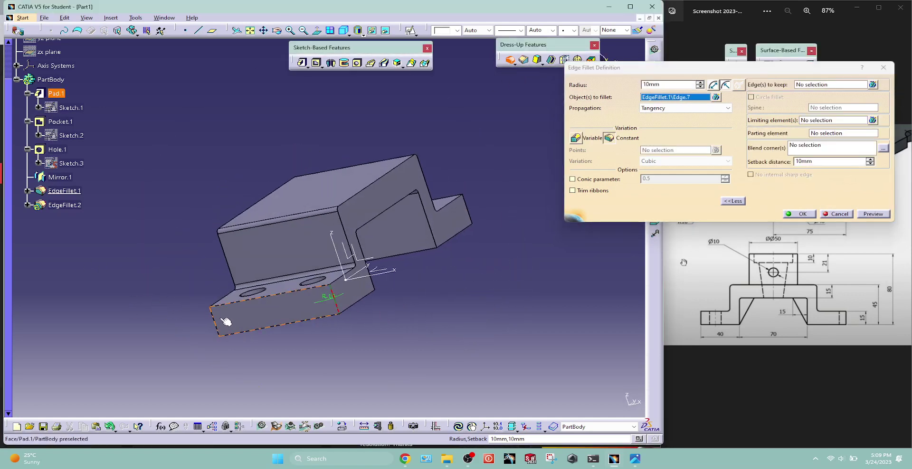
{"action": "left_click", "coordinate": [218, 323]}
{"action": "left_click", "coordinate": [800, 214]}
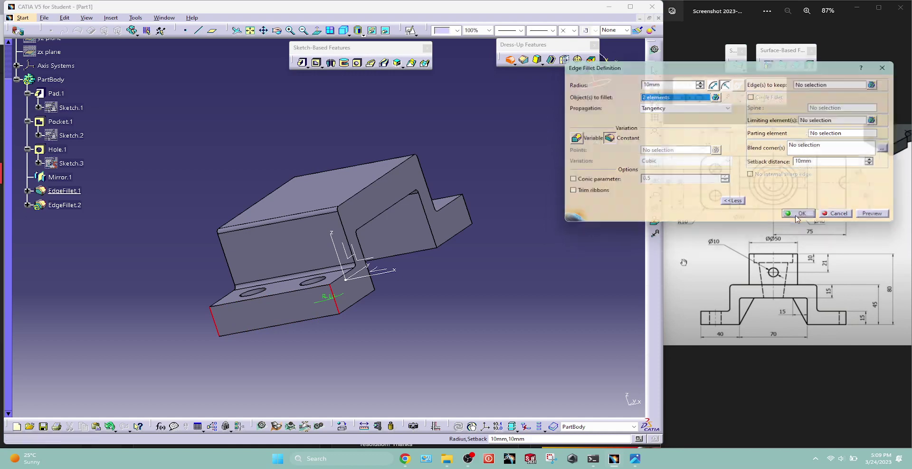
Step: Fit the whole part in view, orbit toward the front, and select the bridge top face
{"action": "left_click", "coordinate": [344, 32]}
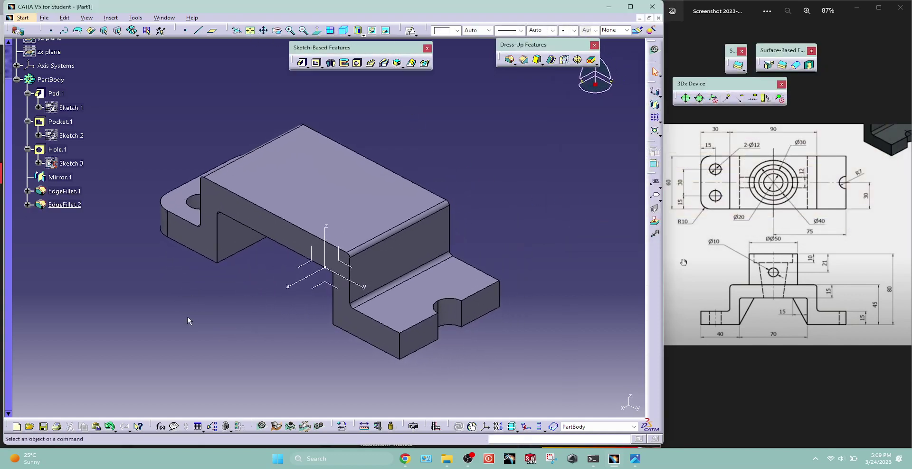
{"action": "mouse_move", "coordinate": [243, 287]}
{"action": "middle_mouse_down"}
{"action": "mouse_move", "coordinate": [387, 105]}
{"action": "mouse_move", "coordinate": [285, 204]}
{"action": "mouse_move", "coordinate": [346, 149]}
{"action": "mouse_move", "coordinate": [294, 266]}
{"action": "mouse_move", "coordinate": [279, 244]}
{"action": "mouse_move", "coordinate": [318, 245]}
{"action": "mouse_move", "coordinate": [309, 258]}
{"action": "mouse_move", "coordinate": [278, 264]}
{"action": "middle_mouse_up"}
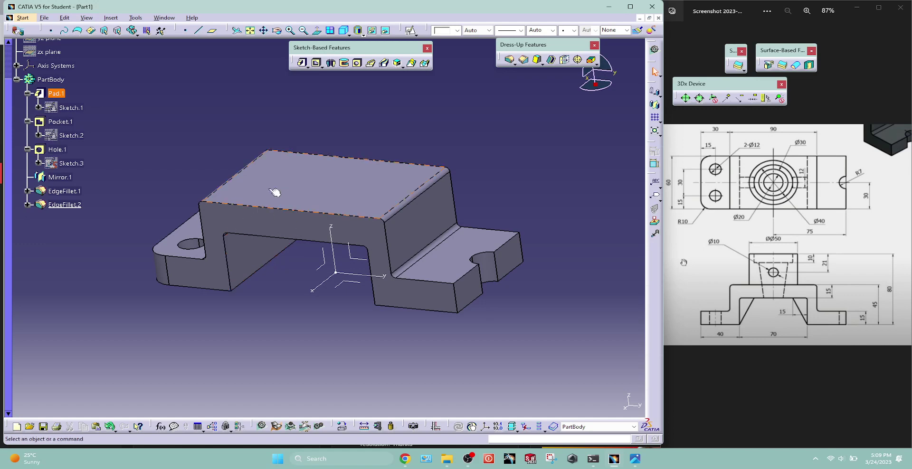
{"action": "left_click", "coordinate": [331, 181]}
Step: Start a positioned sketch on the bridge top face and draw a circle at the origin
{"action": "left_click", "coordinate": [410, 32]}
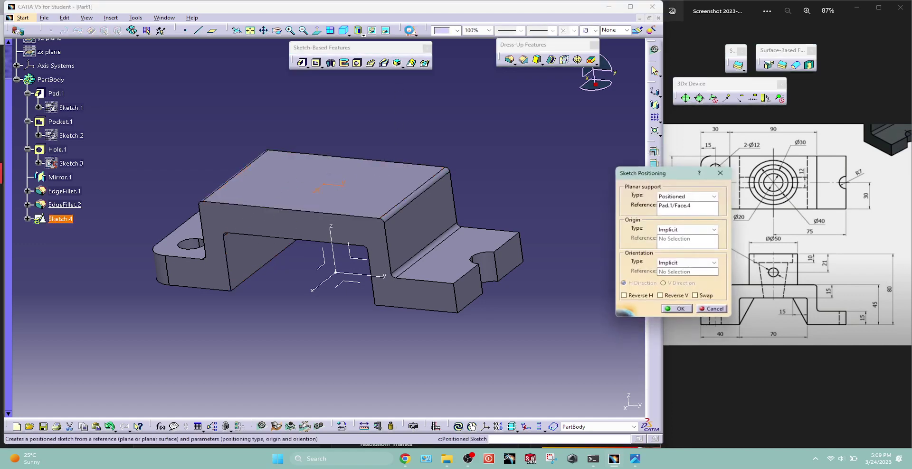
{"action": "left_click", "coordinate": [680, 310]}
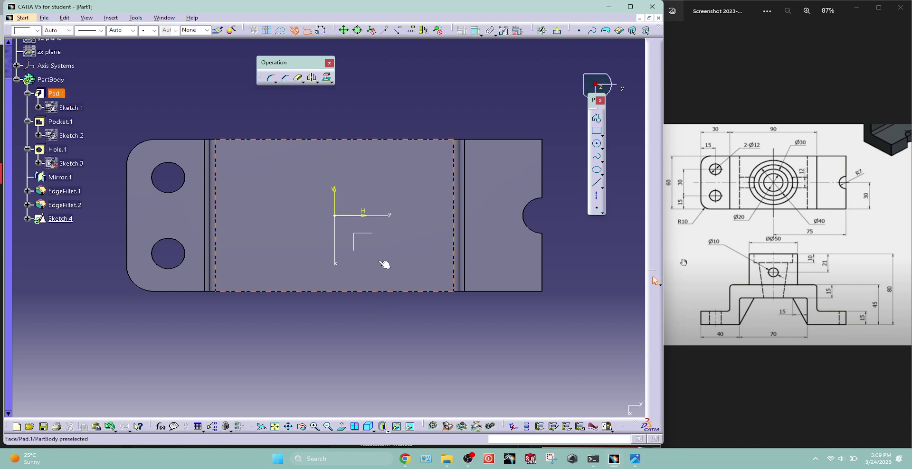
{"action": "left_click", "coordinate": [597, 144]}
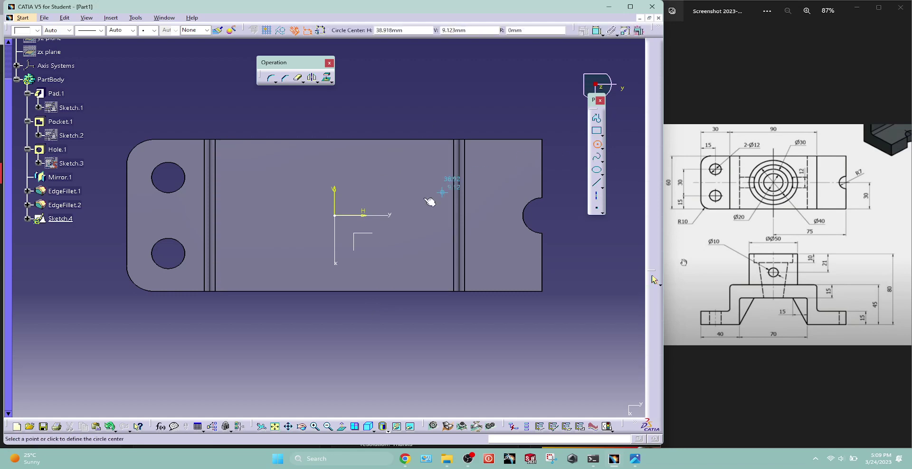
{"action": "left_click", "coordinate": [335, 215]}
{"action": "left_click", "coordinate": [372, 173]}
Step: Constrain the circle to a 50 mm diameter and exit the sketch
{"action": "left_click", "coordinate": [372, 173]}
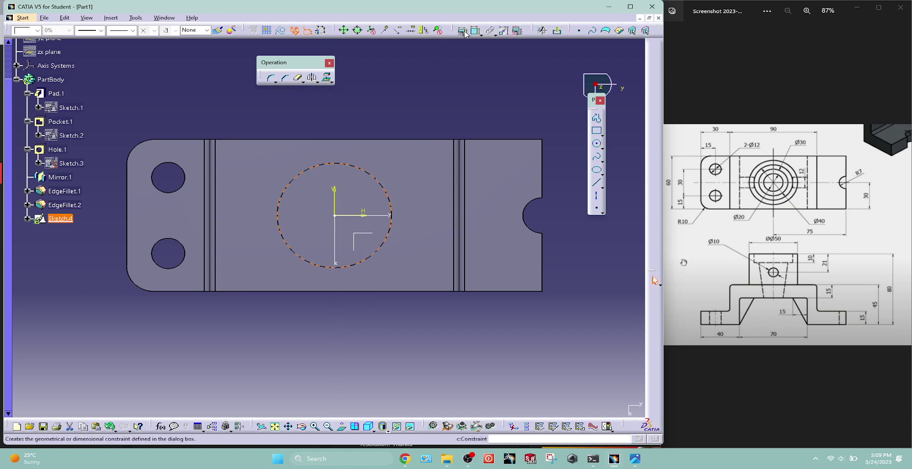
{"action": "left_click", "coordinate": [475, 30]}
{"action": "left_click", "coordinate": [399, 113]}
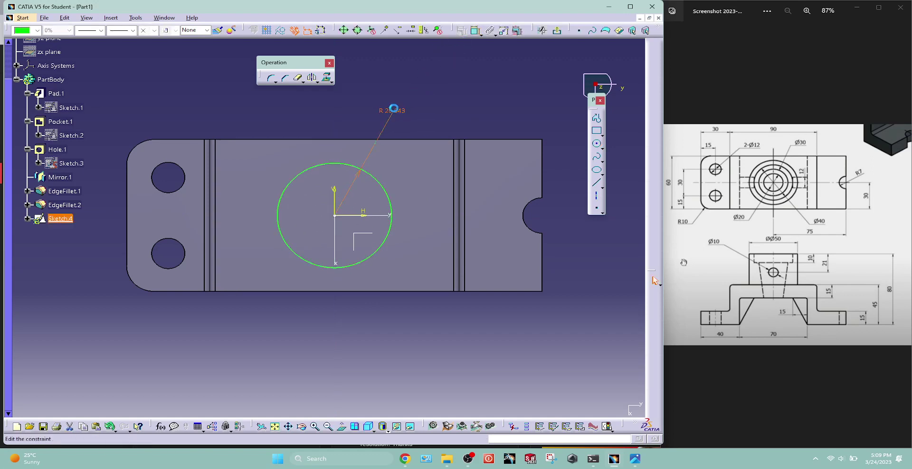
{"action": "double_click", "coordinate": [393, 110]}
{"action": "left_click", "coordinate": [516, 378]}
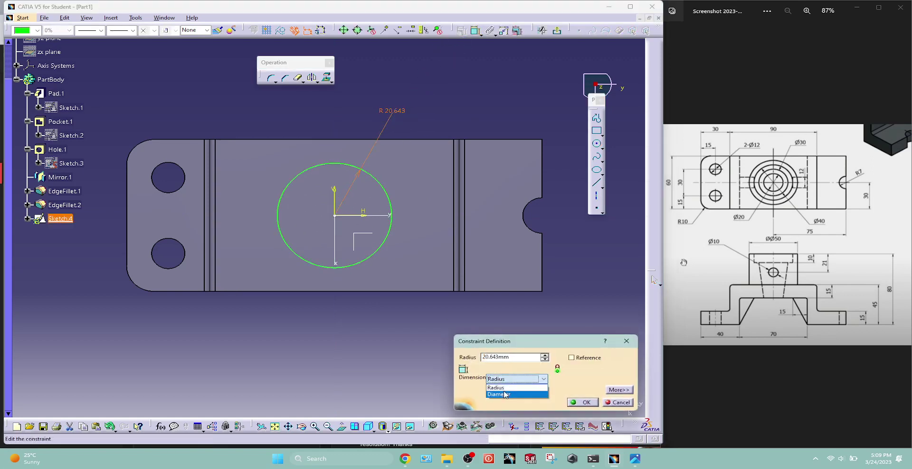
{"action": "left_click", "coordinate": [499, 395]}
{"action": "double_click", "coordinate": [516, 356]}
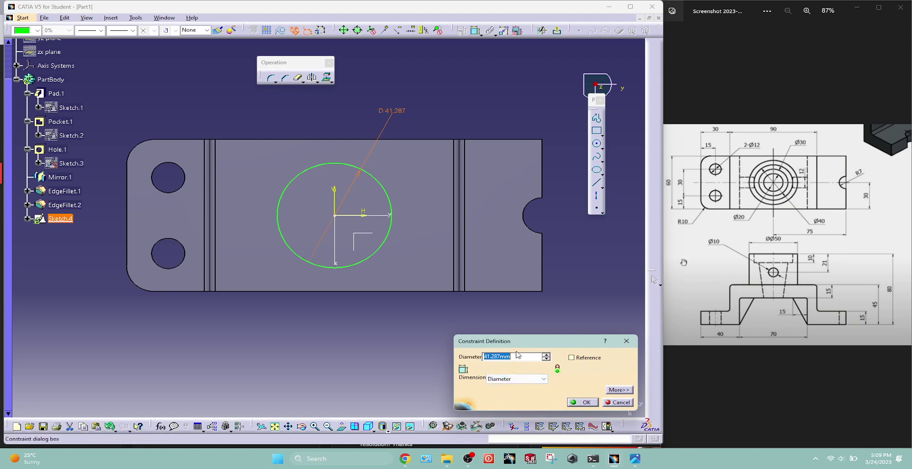
{"action": "type", "text": "50"}
{"action": "key", "text": "Return"}
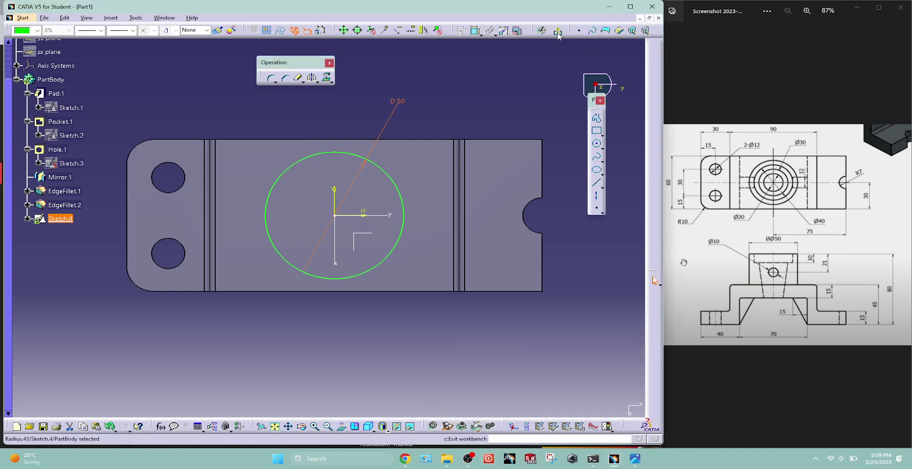
{"action": "left_click", "coordinate": [557, 30]}
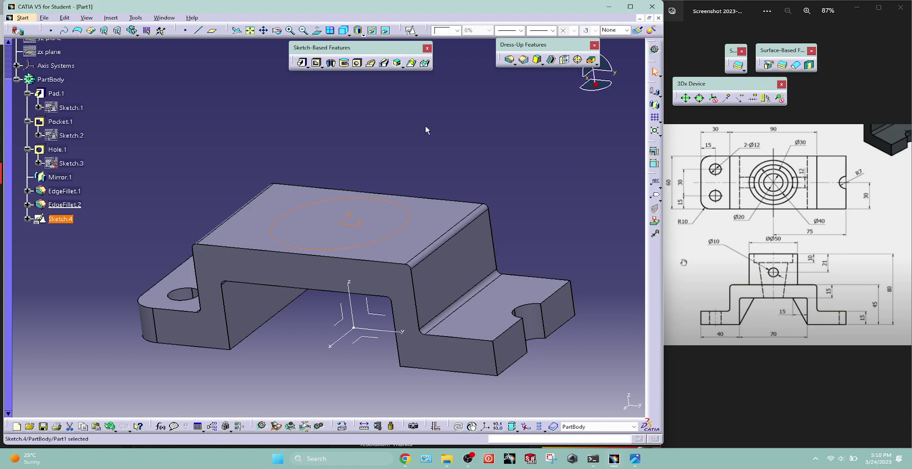
Step: Pad Sketch.4 35 mm into a cylindrical boss, then reorient the view
{"action": "left_click", "coordinate": [303, 63]}
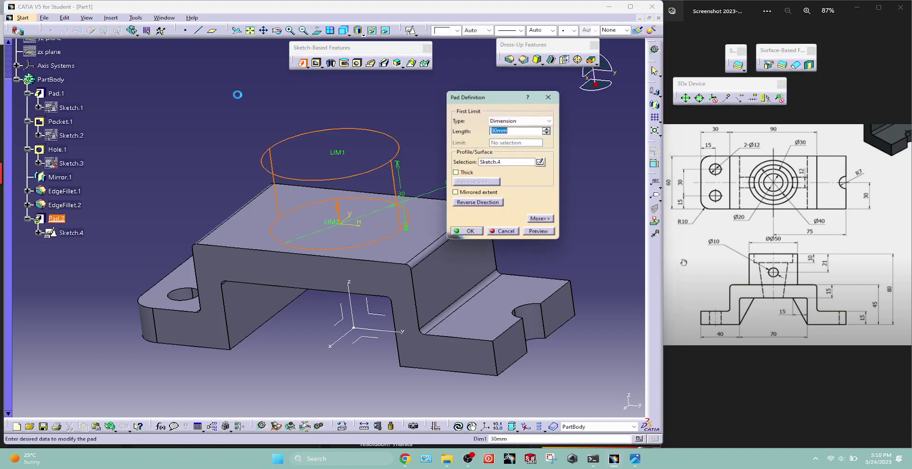
{"action": "type", "text": "35"}
{"action": "key", "text": "Return"}
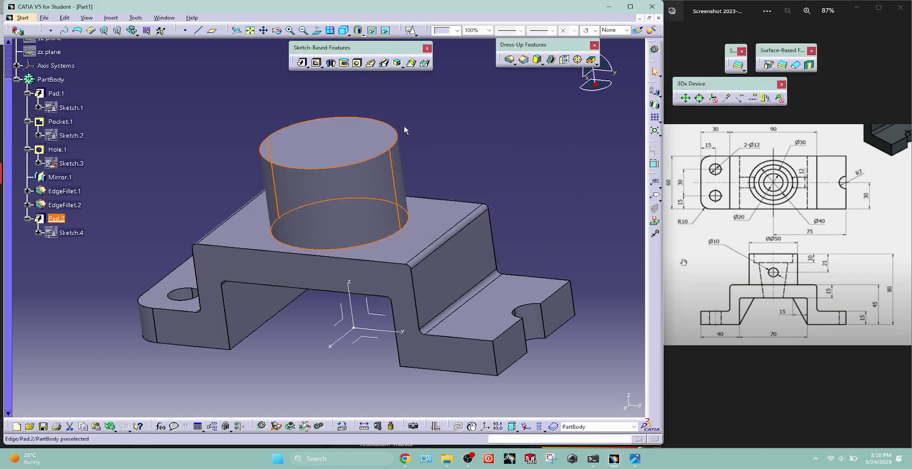
{"action": "left_click", "coordinate": [475, 138]}
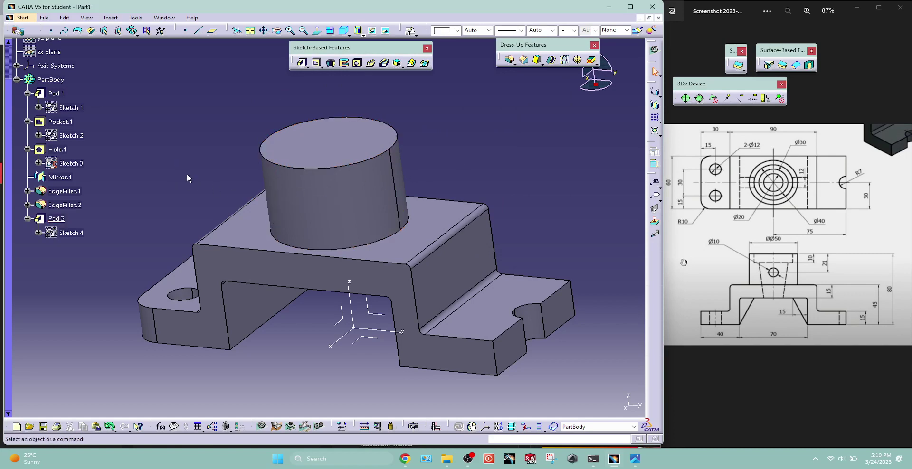
{"action": "middle_click_drag", "start_coordinate": [186, 173], "coordinate": [217, 181]}
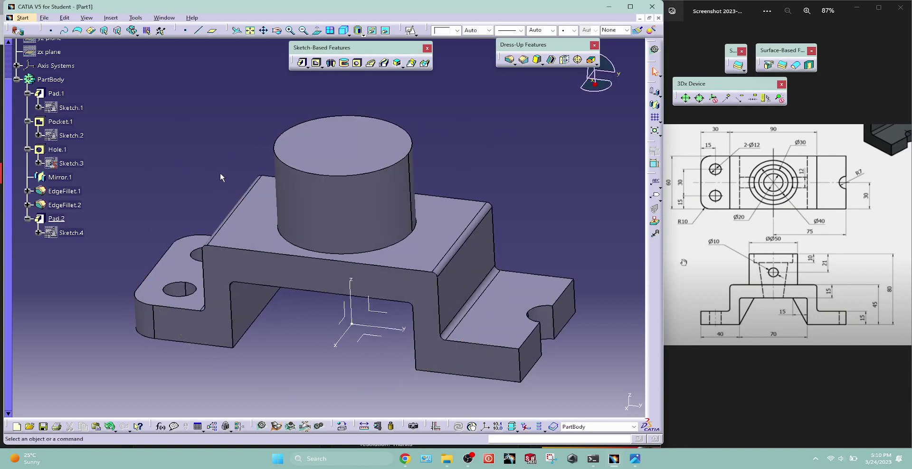
{"action": "middle_click_drag", "start_coordinate": [225, 155], "coordinate": [219, 186]}
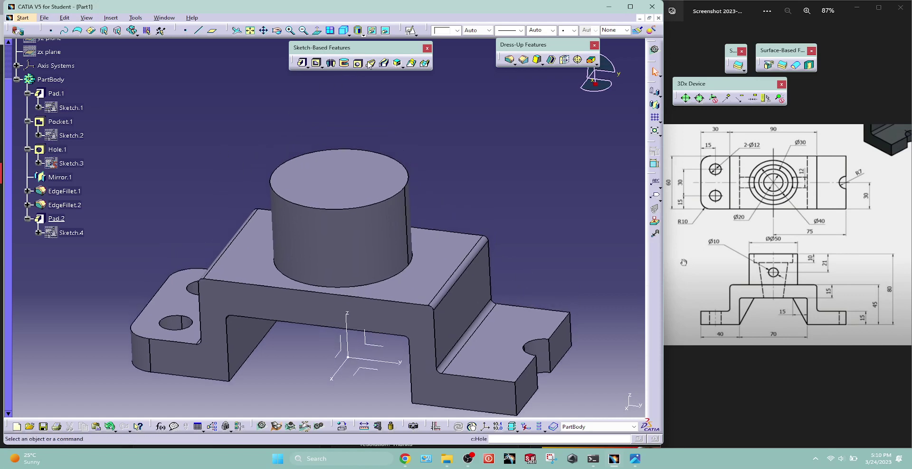
Step: Start a positioned sketch on the boss top with horizontal and vertical axes swapped
{"action": "left_click", "coordinate": [412, 31]}
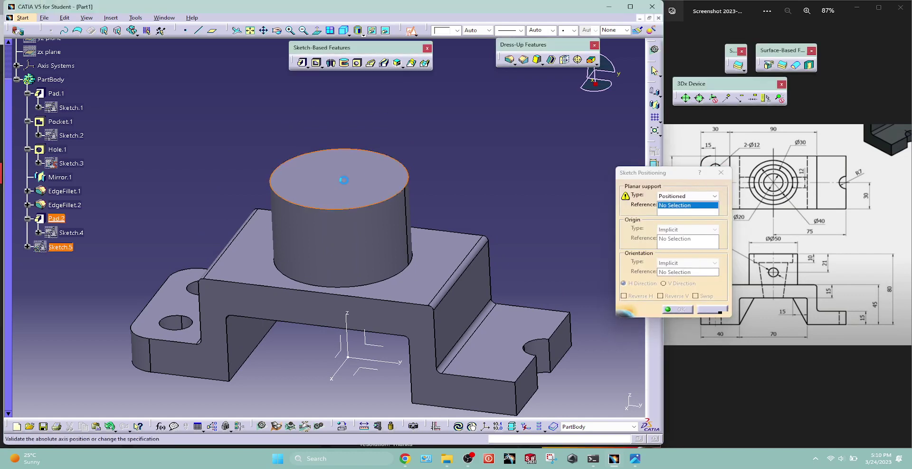
{"action": "left_click", "coordinate": [706, 298]}
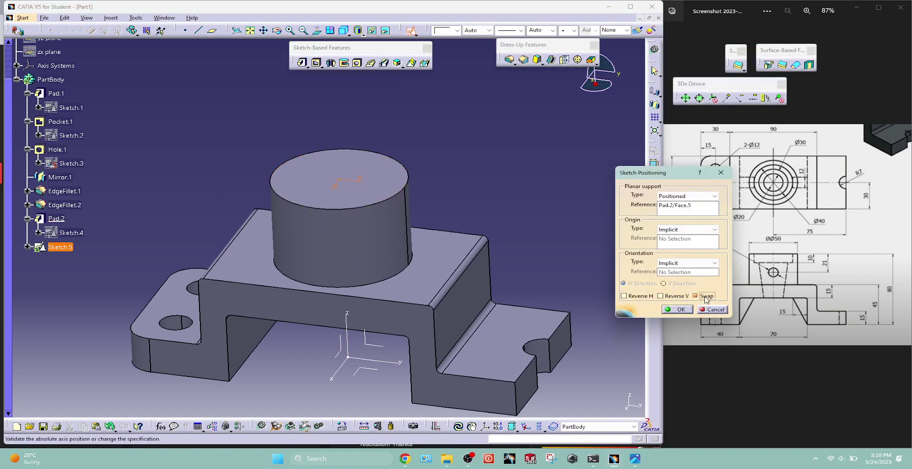
{"action": "left_click", "coordinate": [680, 309]}
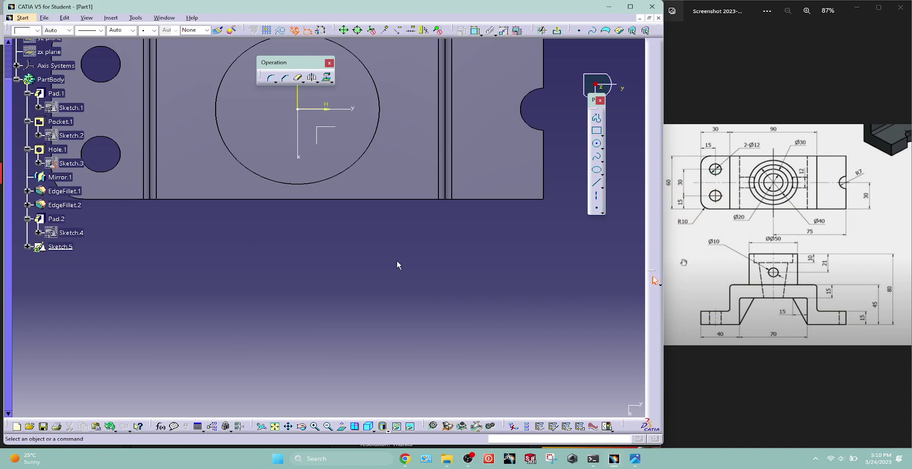
{"action": "middle_click_drag", "start_coordinate": [398, 262], "coordinate": [448, 342]}
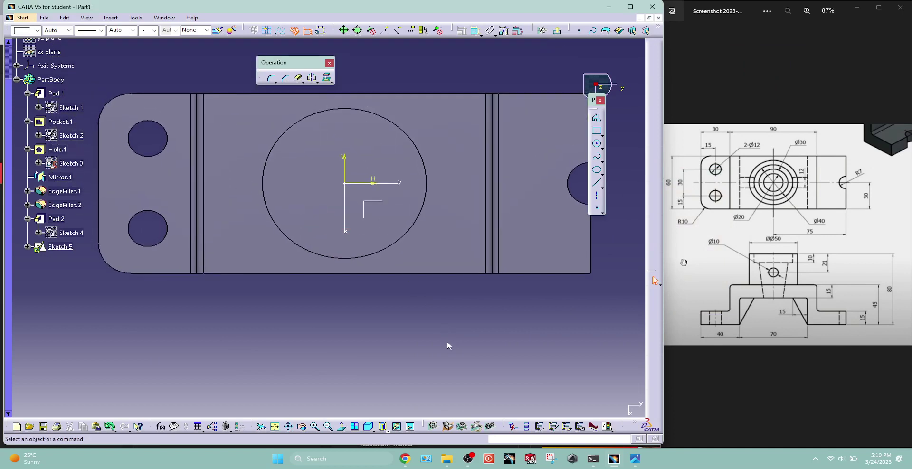
Step: Draw a circle at the sketch origin, constrain it to Ø40, and exit the sketch
{"action": "left_click", "coordinate": [596, 143]}
{"action": "left_click", "coordinate": [344, 184]}
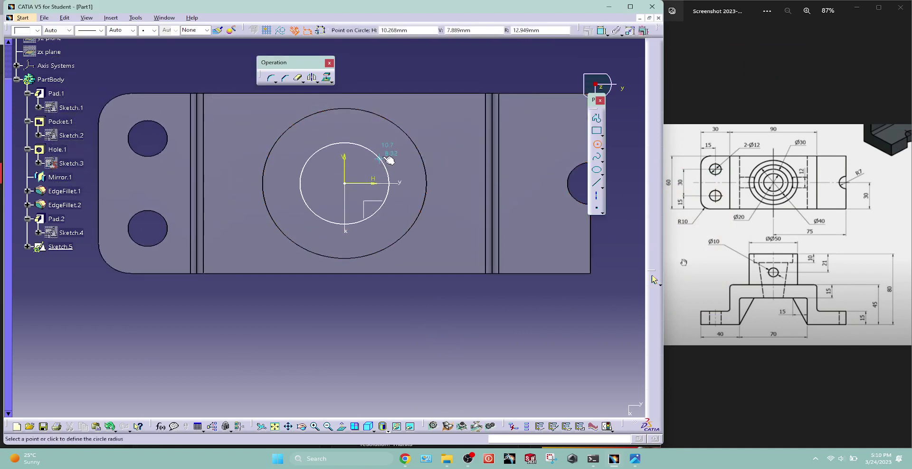
{"action": "left_click", "coordinate": [395, 155]}
{"action": "left_click", "coordinate": [385, 142]}
{"action": "left_click", "coordinate": [475, 30]}
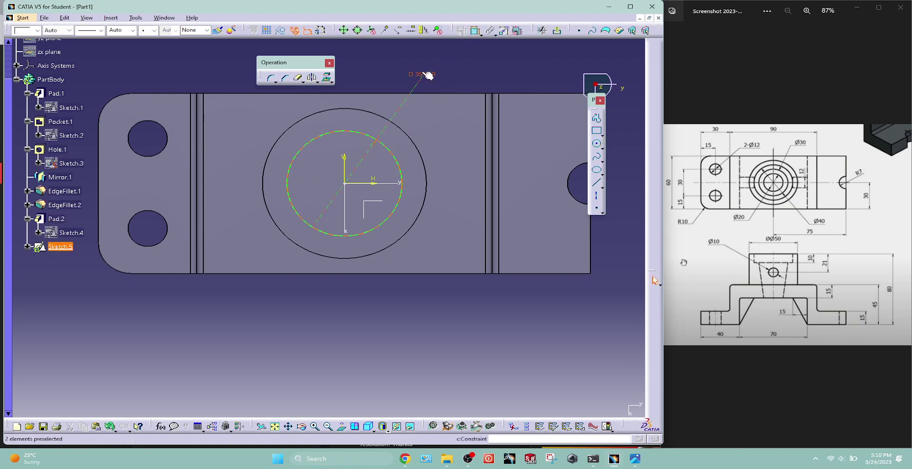
{"action": "double_click", "coordinate": [421, 72]}
{"action": "type", "text": "40"}
{"action": "key", "text": "Return"}
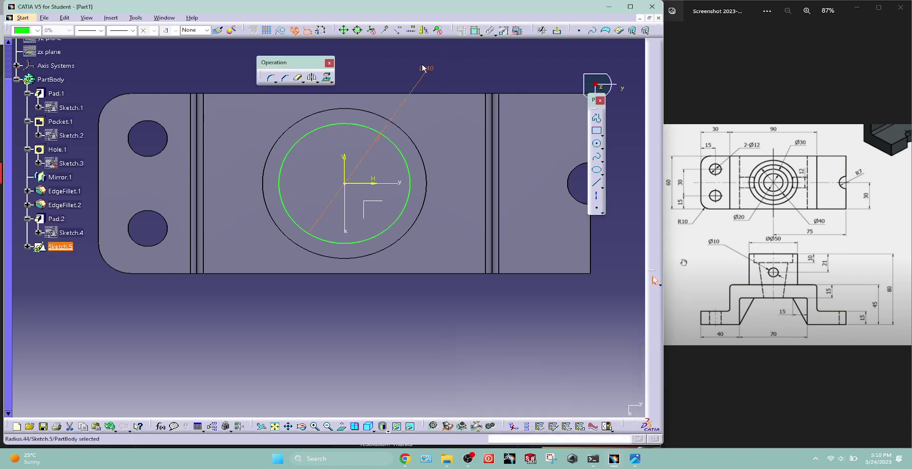
{"action": "left_click", "coordinate": [557, 30]}
Step: Create Pocket.2 from the Ø40 circle with Dimension type, 10 mm deep
{"action": "left_click", "coordinate": [316, 62]}
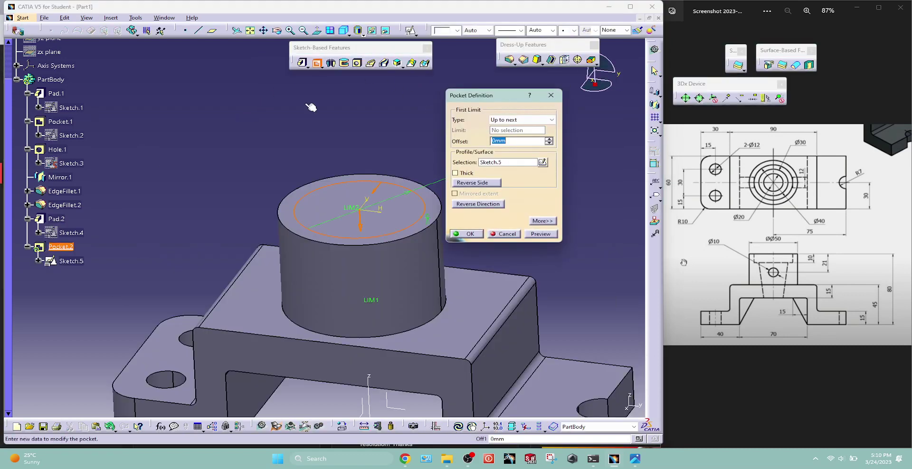
{"action": "left_click", "coordinate": [520, 120]}
{"action": "left_click", "coordinate": [513, 125]}
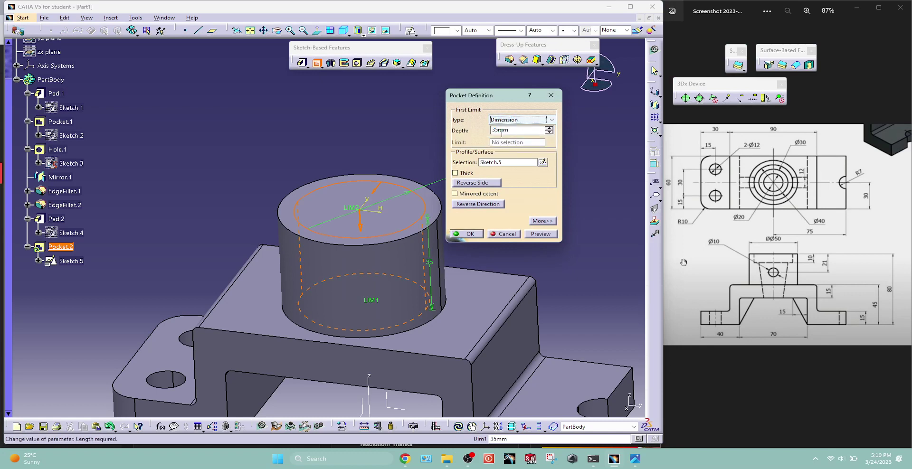
{"action": "double_click", "coordinate": [516, 130]}
{"action": "type", "text": "10"}
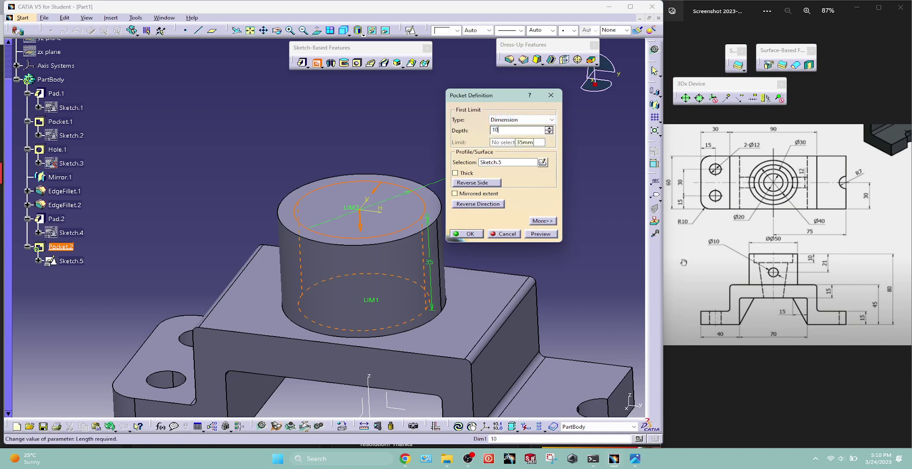
{"action": "key", "text": "Return"}
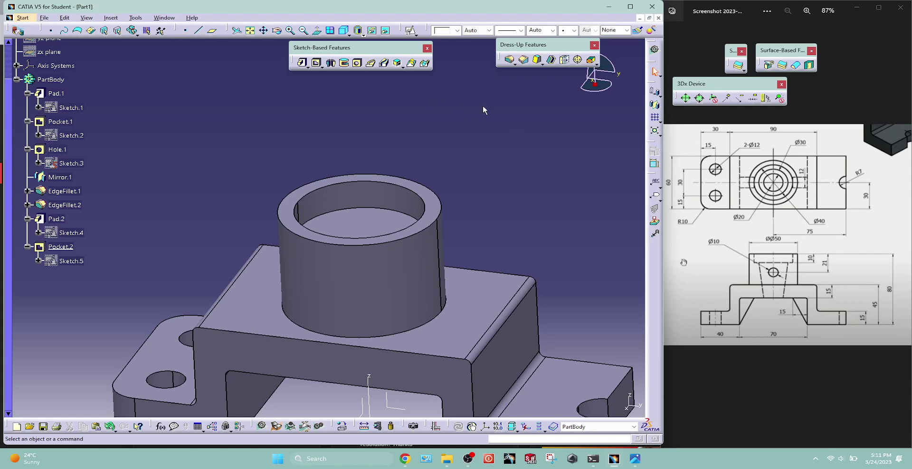
Step: Place a positioned sketch on the bore floor with axes swapped and both directions reversed
{"action": "left_click", "coordinate": [409, 30]}
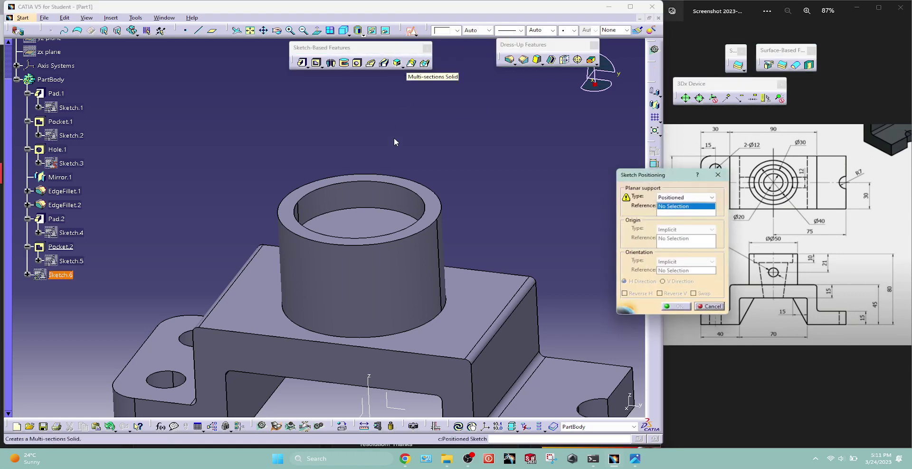
{"action": "left_click", "coordinate": [362, 226]}
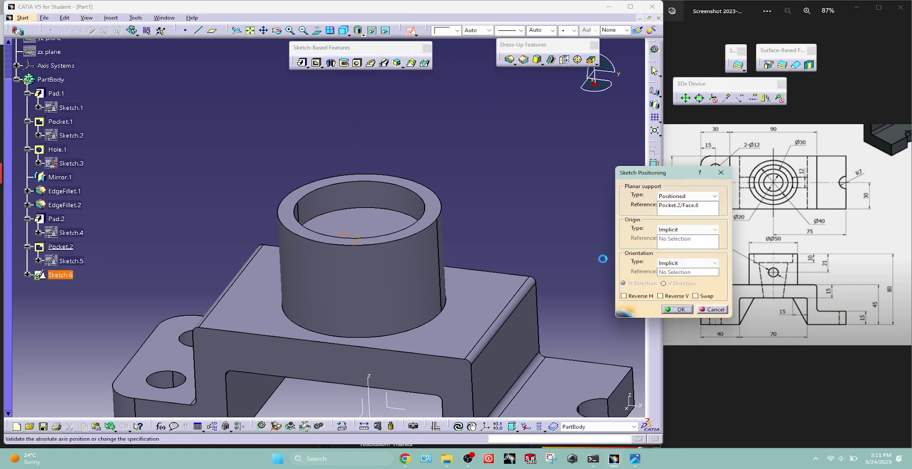
{"action": "left_click", "coordinate": [696, 296]}
{"action": "left_click", "coordinate": [668, 296]}
{"action": "left_click", "coordinate": [651, 299]}
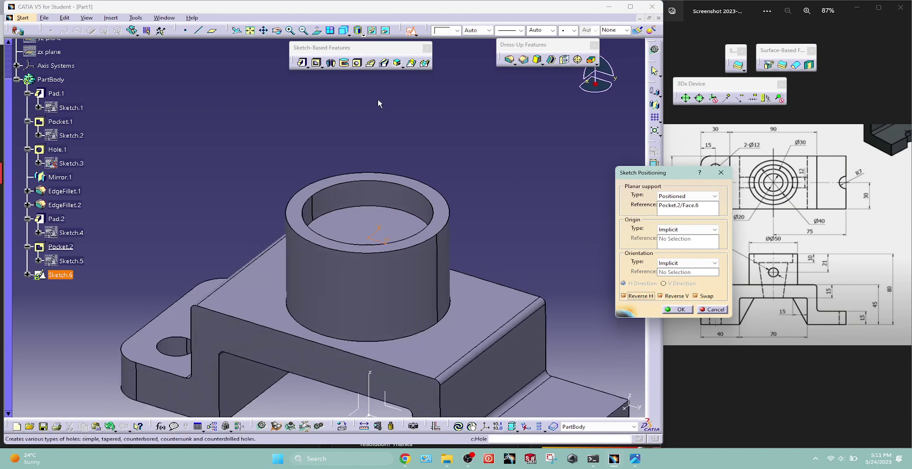
{"action": "left_click", "coordinate": [677, 310]}
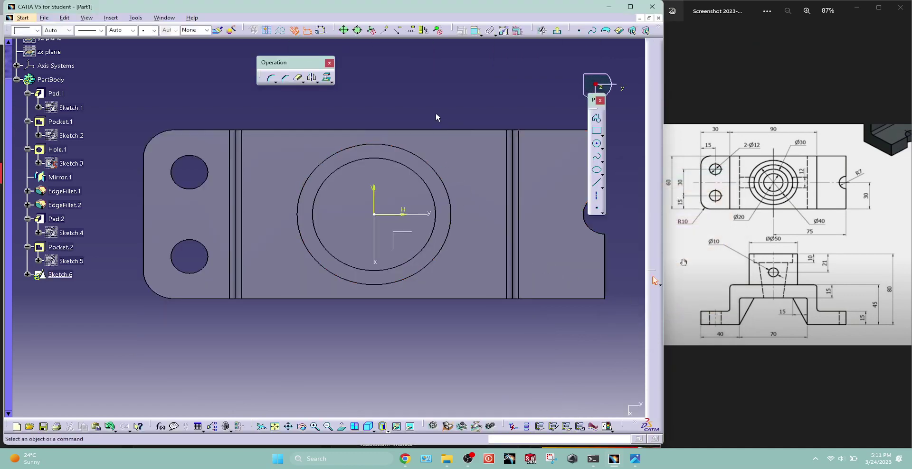
Step: Draw a circle at the sketch origin, constrain it to Ø30, and exit the sketch
{"action": "left_click", "coordinate": [597, 143]}
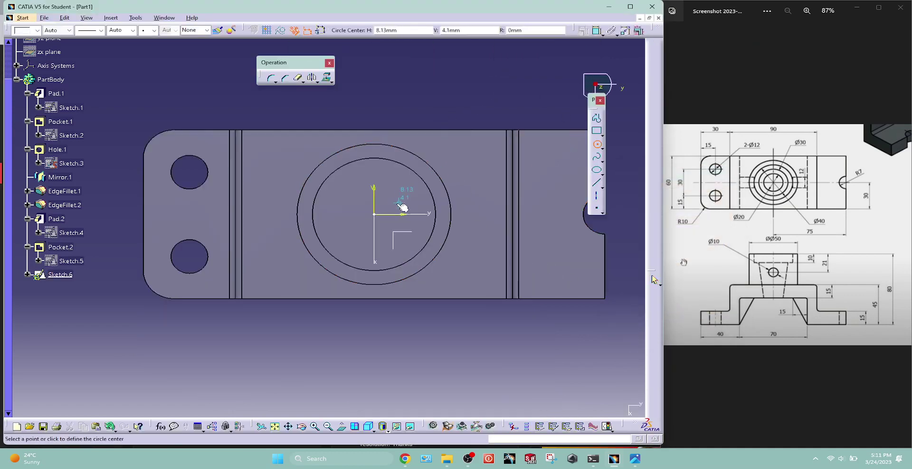
{"action": "left_click", "coordinate": [374, 215]}
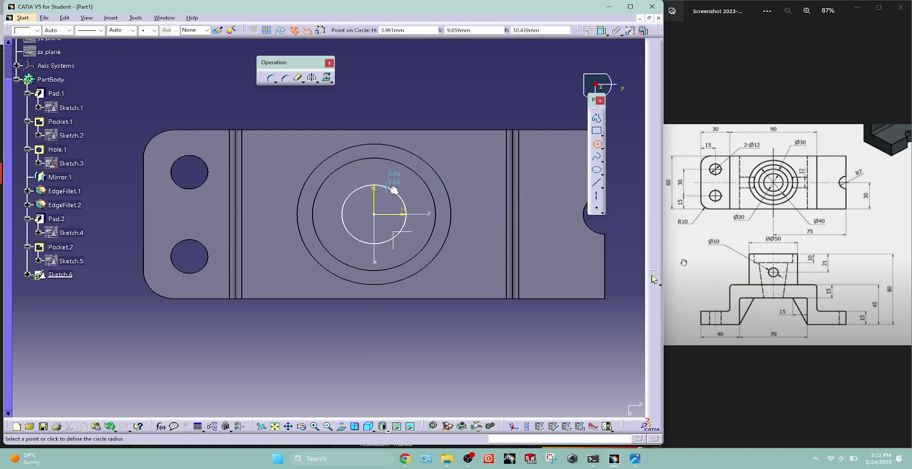
{"action": "left_click", "coordinate": [407, 204]}
{"action": "left_click", "coordinate": [479, 34]}
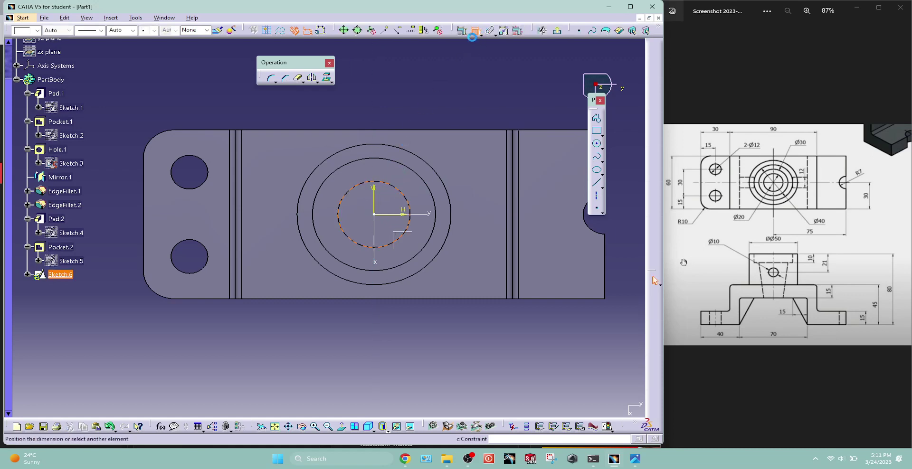
{"action": "double_click", "coordinate": [448, 110]}
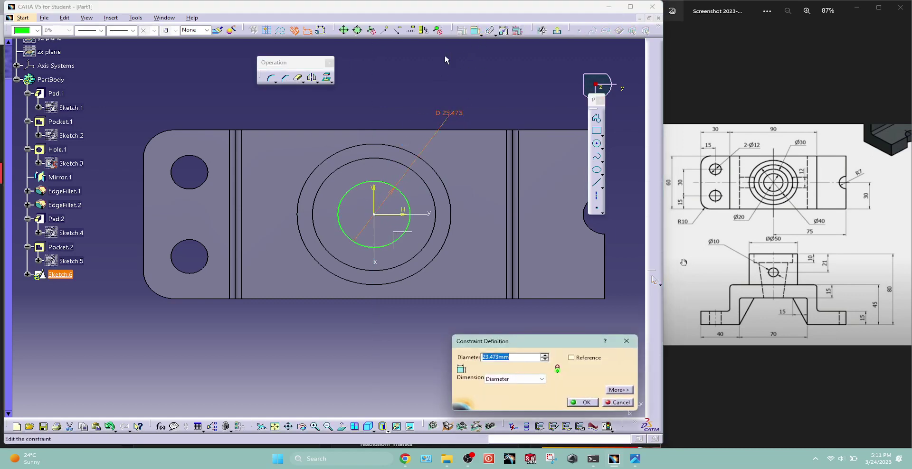
{"action": "type", "text": "30"}
{"action": "key", "text": "Return"}
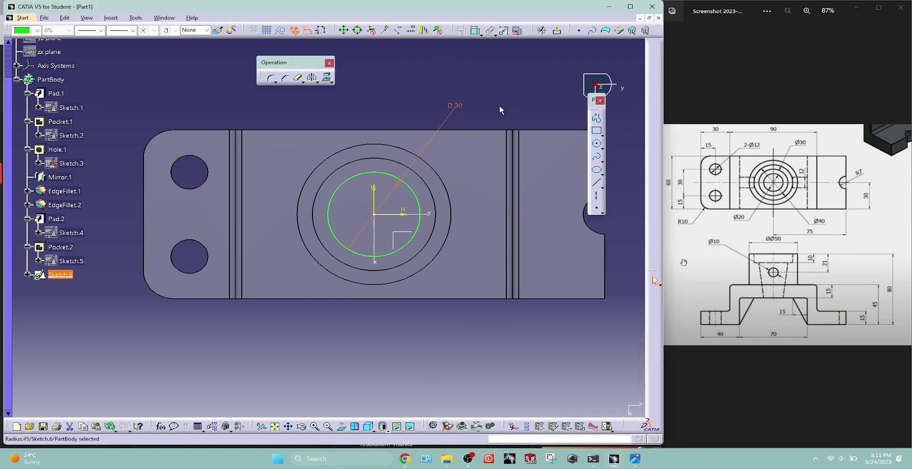
{"action": "left_click", "coordinate": [557, 31]}
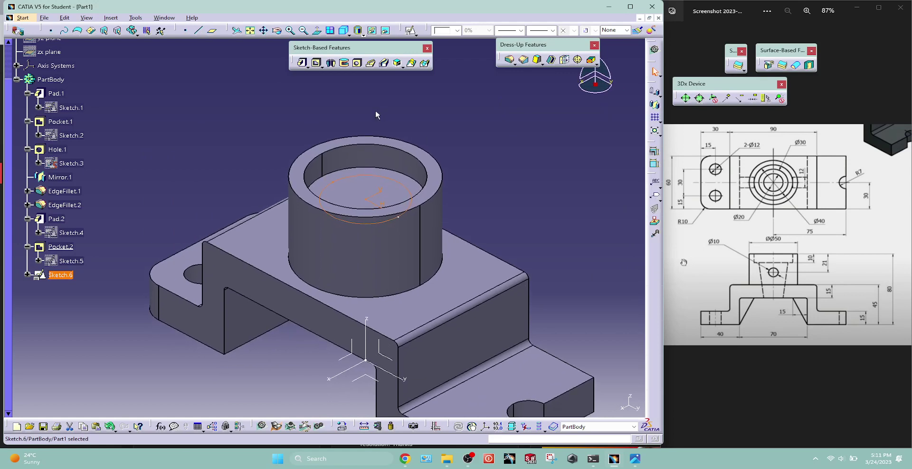
Step: Place a positioned sketch on the bridge underside with axes swapped and horizontal reversed
{"action": "mouse_move", "coordinate": [262, 343]}
{"action": "middle_mouse_down"}
{"action": "mouse_move", "coordinate": [275, 309]}
{"action": "mouse_move", "coordinate": [423, 145]}
{"action": "middle_mouse_up"}
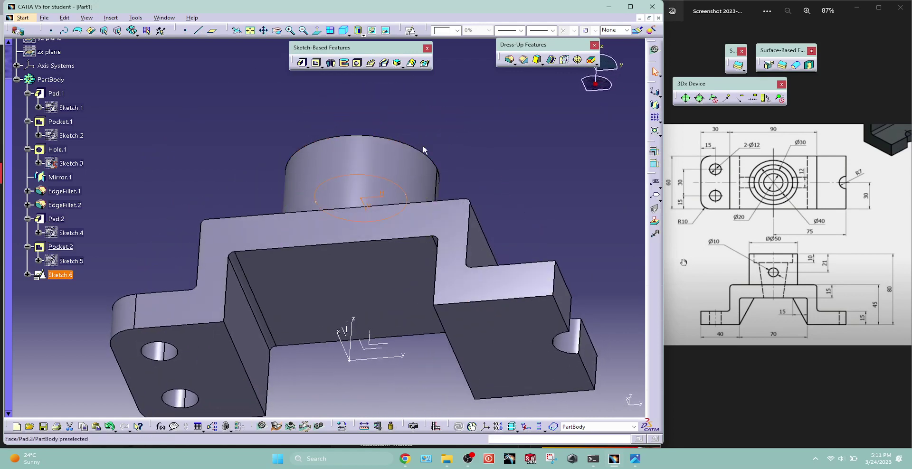
{"action": "left_click", "coordinate": [413, 32]}
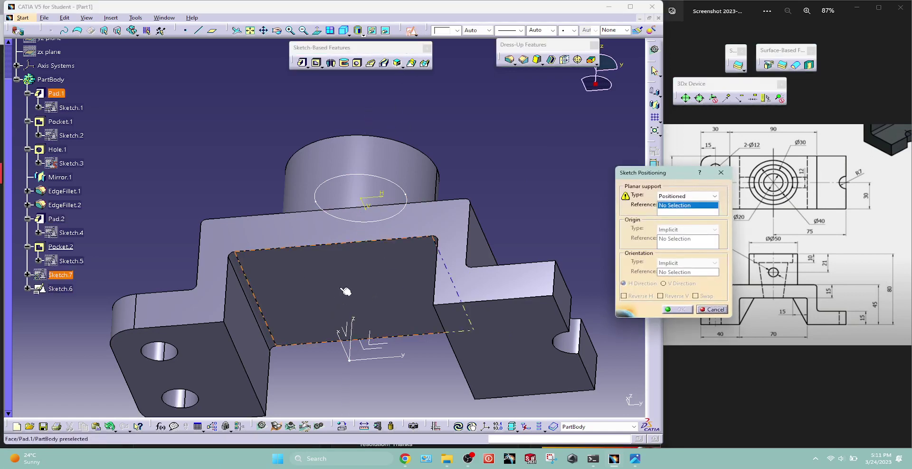
{"action": "left_click", "coordinate": [390, 285]}
{"action": "left_click", "coordinate": [696, 296]}
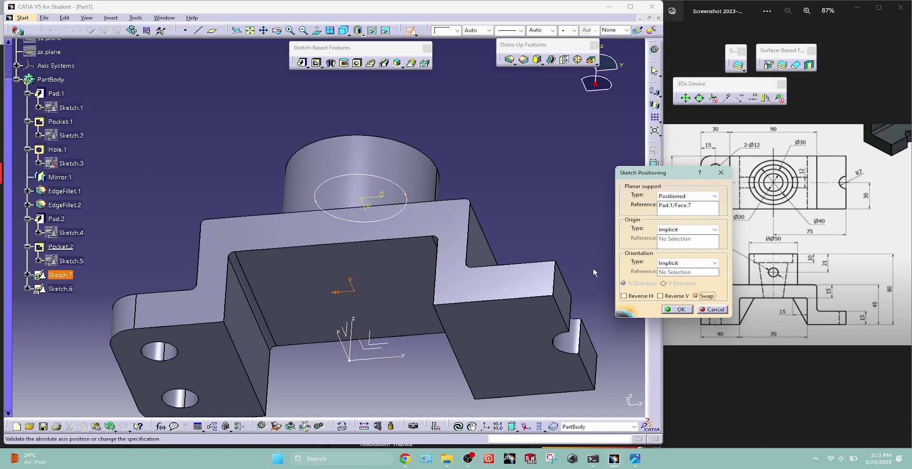
{"action": "left_click", "coordinate": [674, 296]}
{"action": "left_click", "coordinate": [674, 296]}
{"action": "left_click", "coordinate": [647, 299]}
{"action": "left_click", "coordinate": [681, 310]}
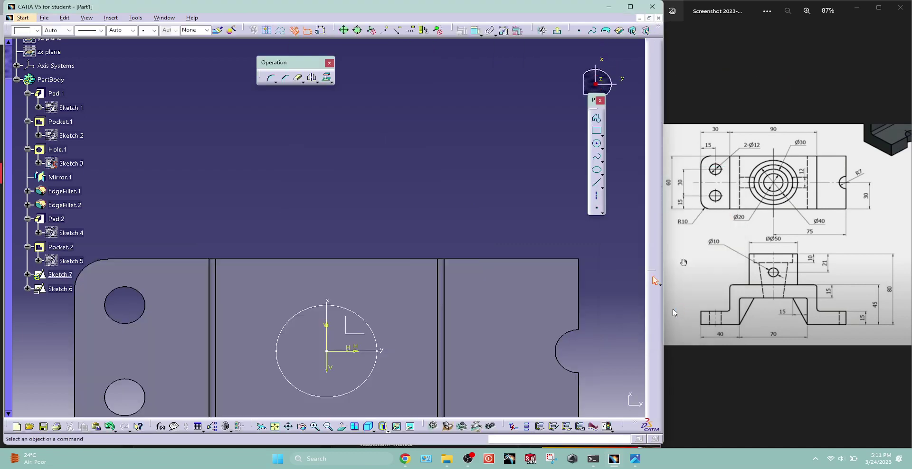
Step: Draw a circle at the sketch origin, constrain it to Ø20, and exit the sketch
{"action": "left_click", "coordinate": [598, 145]}
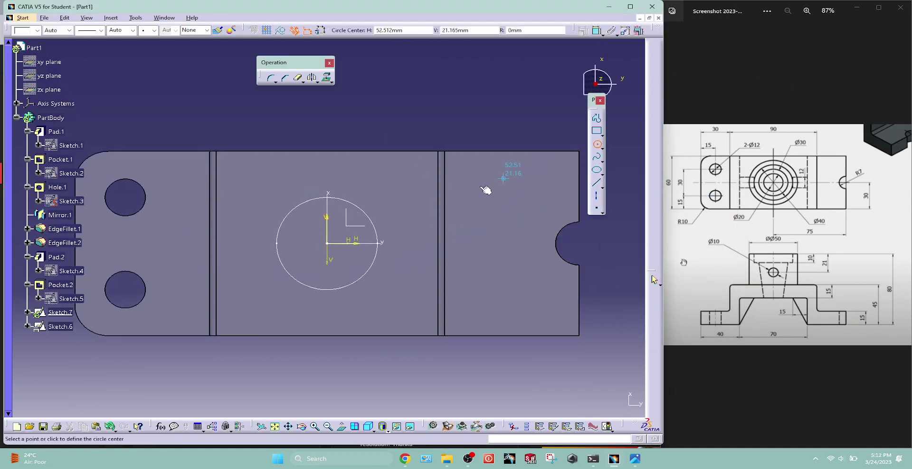
{"action": "left_click", "coordinate": [327, 244]}
{"action": "left_click", "coordinate": [373, 202]}
{"action": "left_click", "coordinate": [476, 30]}
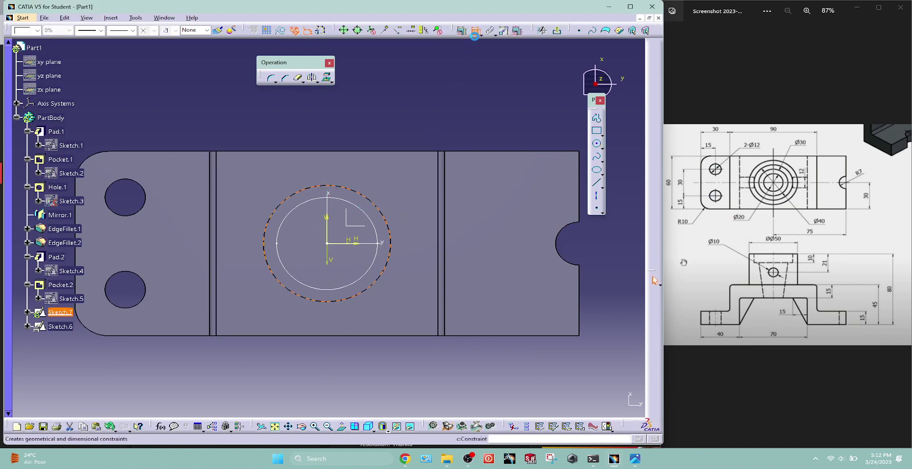
{"action": "left_click", "coordinate": [398, 125]}
{"action": "double_click", "coordinate": [401, 125]}
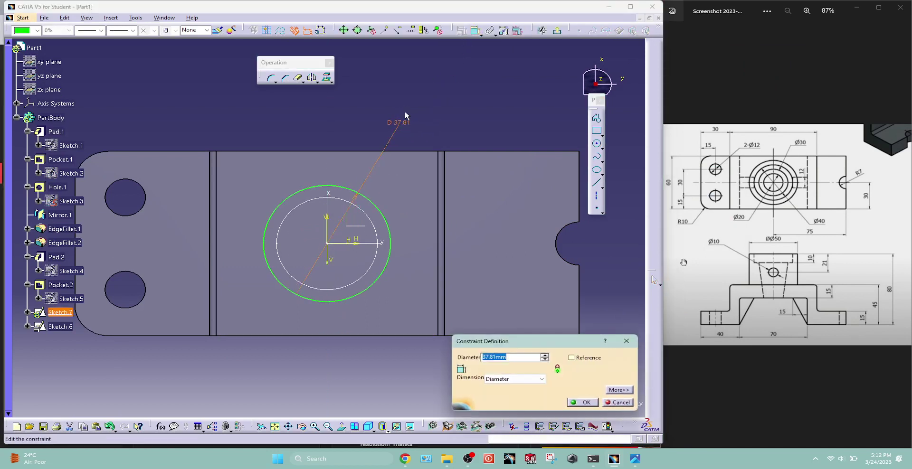
{"action": "type", "text": "20"}
{"action": "key", "text": "Return"}
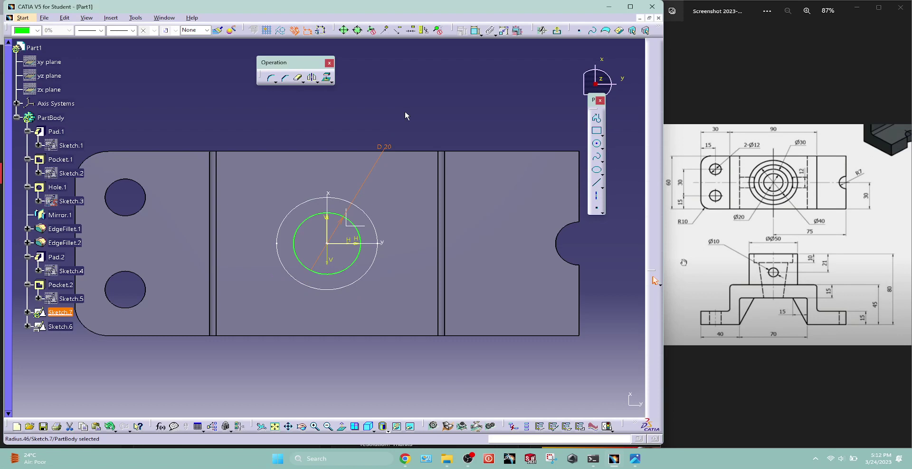
{"action": "left_click", "coordinate": [432, 111]}
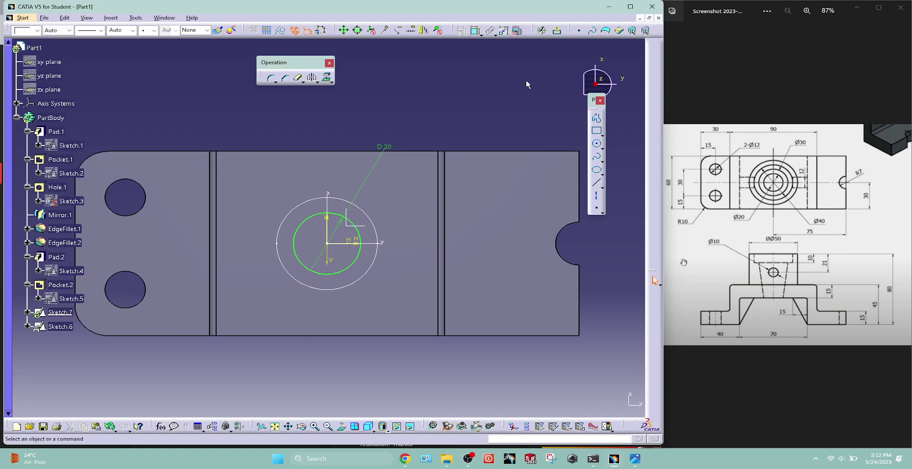
{"action": "left_click", "coordinate": [557, 30]}
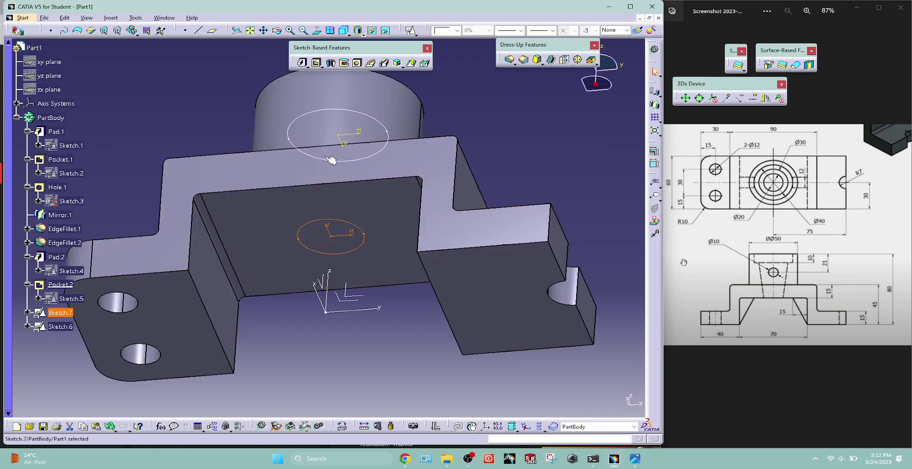
Step: Remove a multi-sections solid from Sketch.6 to Sketch.7, tapering the bore from Ø30 to Ø20
{"action": "left_click", "coordinate": [207, 95]}
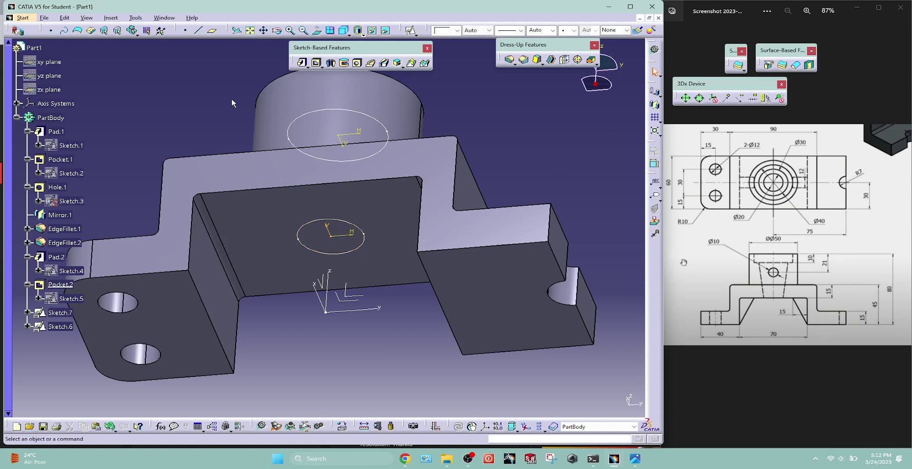
{"action": "mouse_move", "coordinate": [231, 97]}
{"action": "middle_mouse_down"}
{"action": "mouse_move", "coordinate": [222, 110]}
{"action": "mouse_move", "coordinate": [267, 114]}
{"action": "middle_mouse_up"}
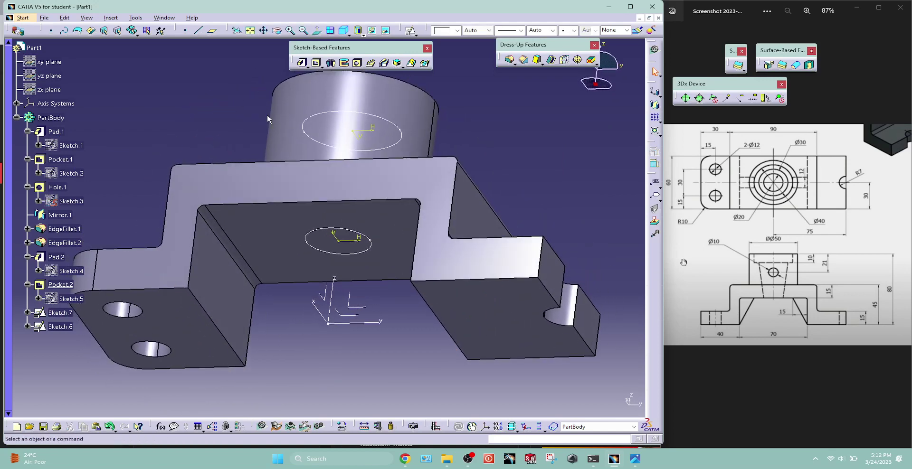
{"action": "left_click", "coordinate": [425, 63]}
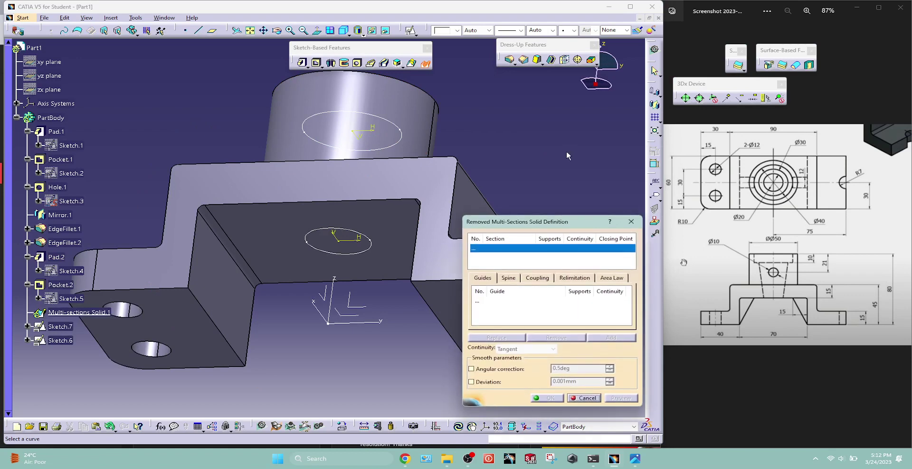
{"action": "left_click", "coordinate": [405, 131]}
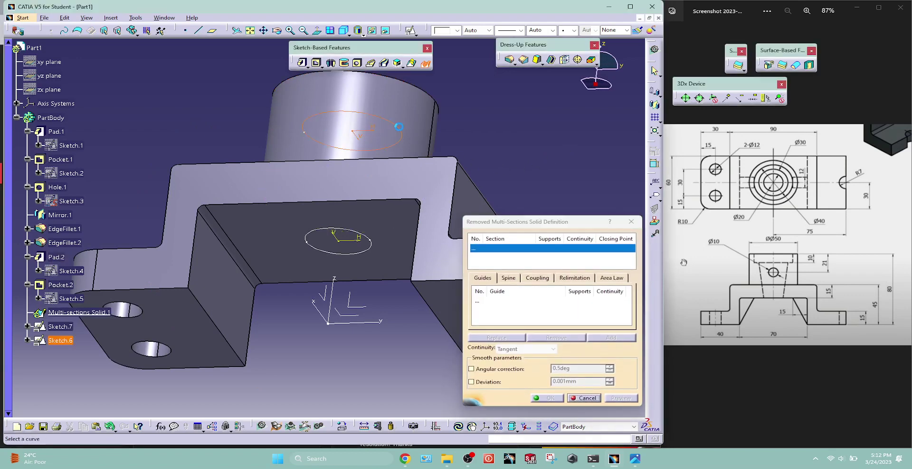
{"action": "left_click", "coordinate": [370, 244]}
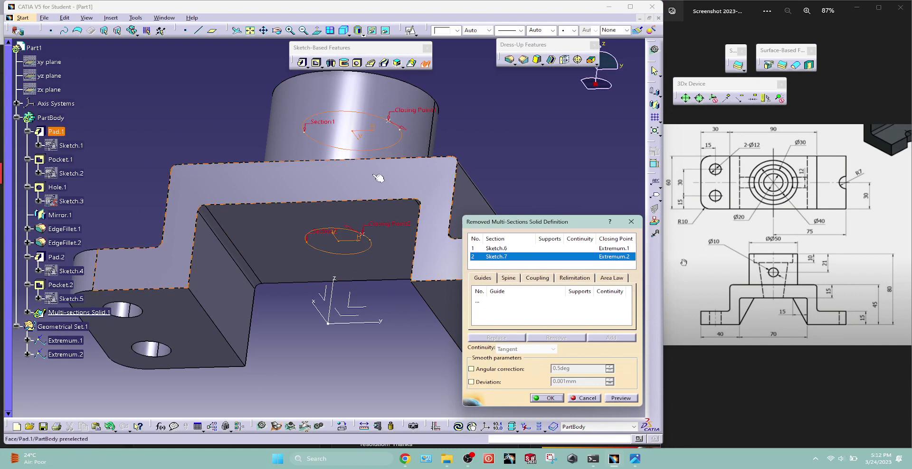
{"action": "left_click", "coordinate": [625, 399]}
{"action": "left_click", "coordinate": [545, 398]}
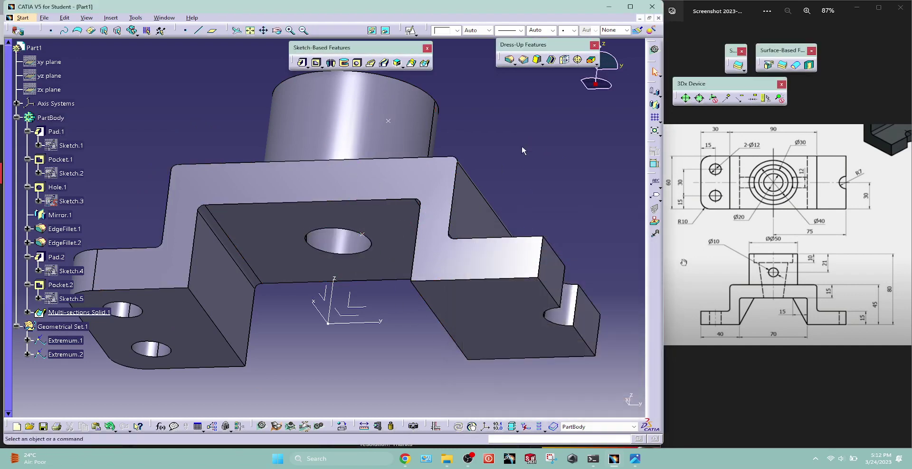
{"action": "mouse_move", "coordinate": [333, 380]}
{"action": "middle_mouse_down"}
{"action": "mouse_move", "coordinate": [286, 415]}
{"action": "mouse_move", "coordinate": [306, 251]}
{"action": "mouse_move", "coordinate": [288, 321]}
{"action": "mouse_move", "coordinate": [377, 373]}
{"action": "middle_mouse_up"}
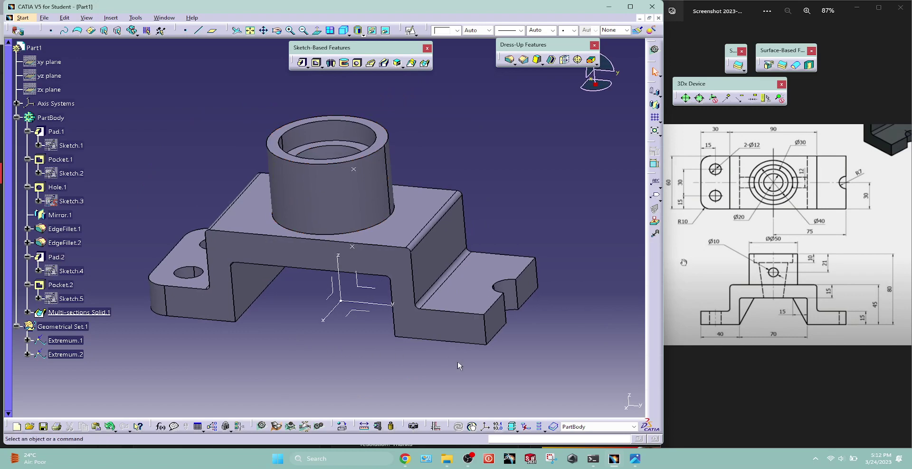
{"action": "mouse_move", "coordinate": [294, 250]}
{"action": "middle_mouse_down"}
{"action": "mouse_move", "coordinate": [306, 230]}
{"action": "mouse_move", "coordinate": [309, 244]}
{"action": "mouse_move", "coordinate": [282, 128]}
{"action": "mouse_move", "coordinate": [297, 326]}
{"action": "mouse_move", "coordinate": [300, 200]}
{"action": "mouse_move", "coordinate": [310, 177]}
{"action": "middle_mouse_up"}
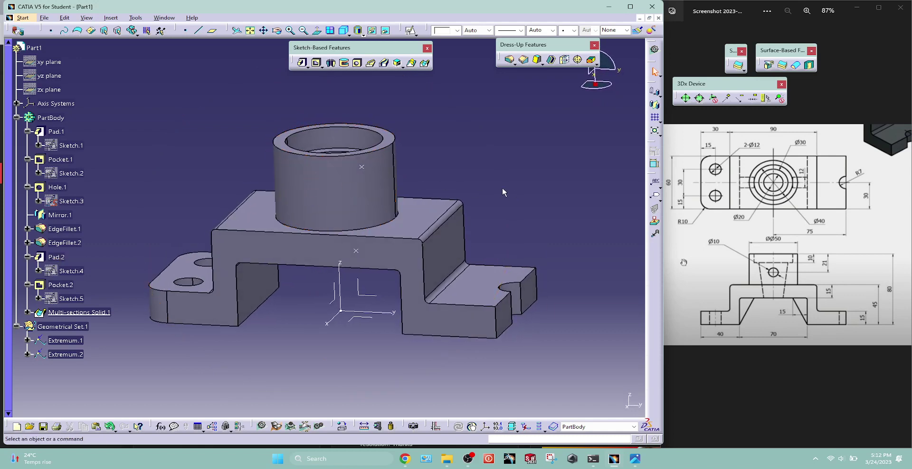
{"action": "left_click_drag", "start_coordinate": [455, 421], "coordinate": [436, 399]}
{"action": "left_click", "coordinate": [521, 426]}
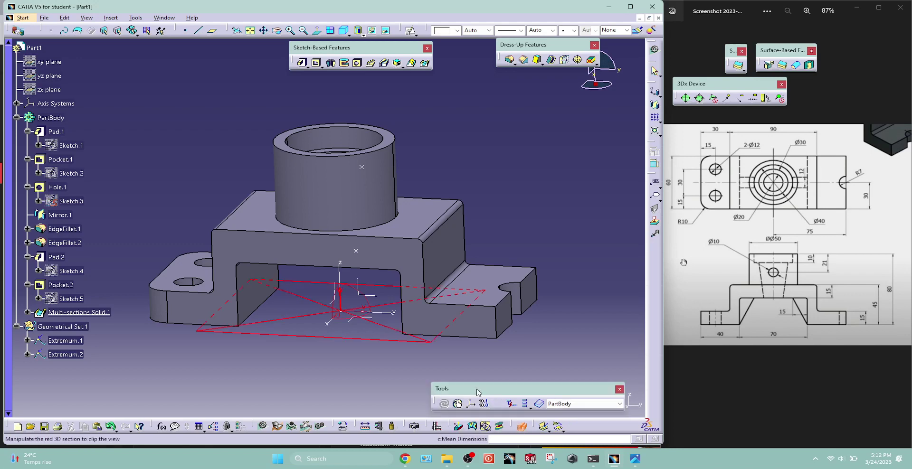
{"action": "left_click", "coordinate": [369, 297]}
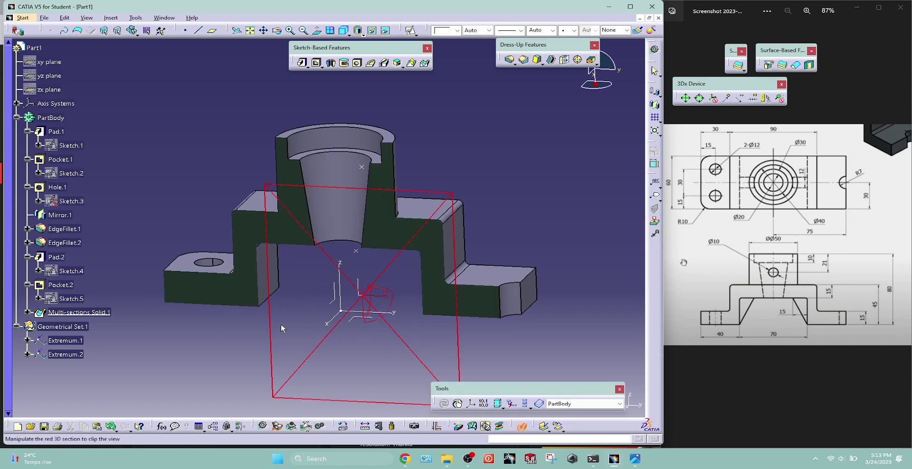
{"action": "middle_click_drag", "start_coordinate": [282, 328], "coordinate": [398, 311]}
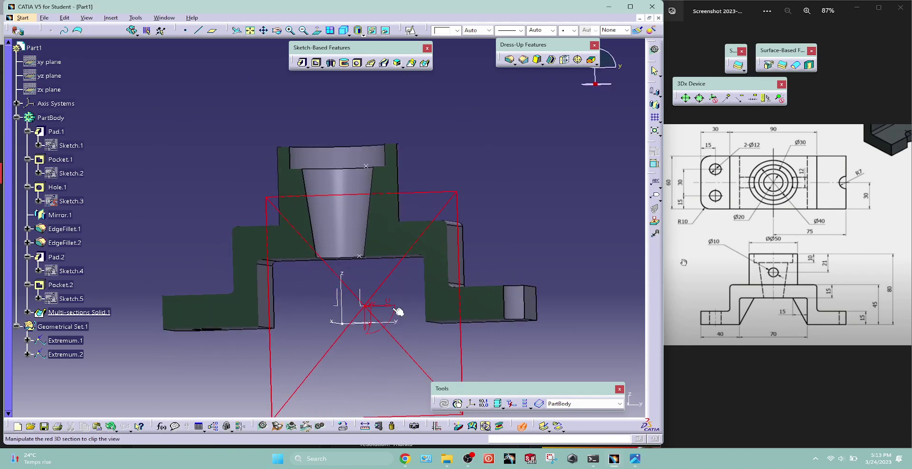
{"action": "left_click", "coordinate": [522, 426]}
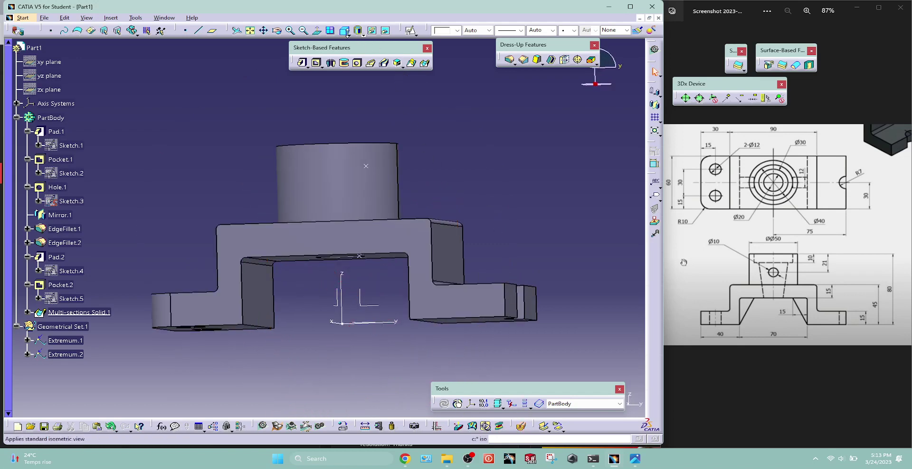
{"action": "left_click", "coordinate": [345, 31]}
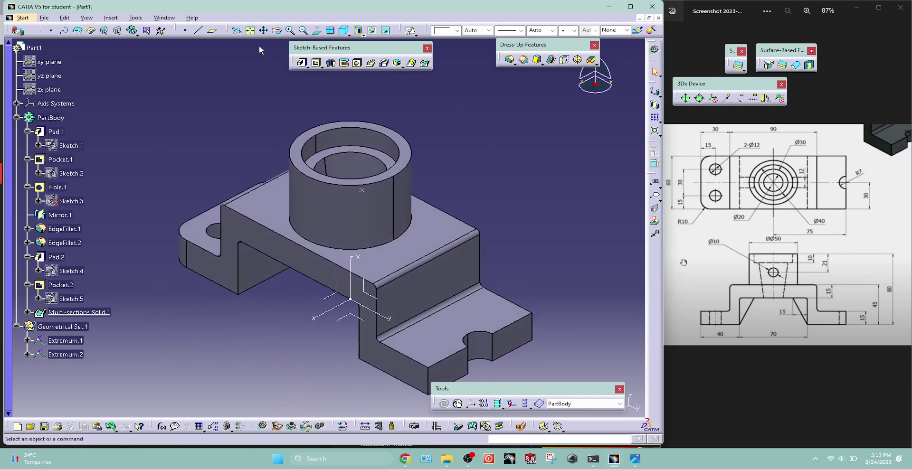
{"action": "left_click", "coordinate": [252, 32]}
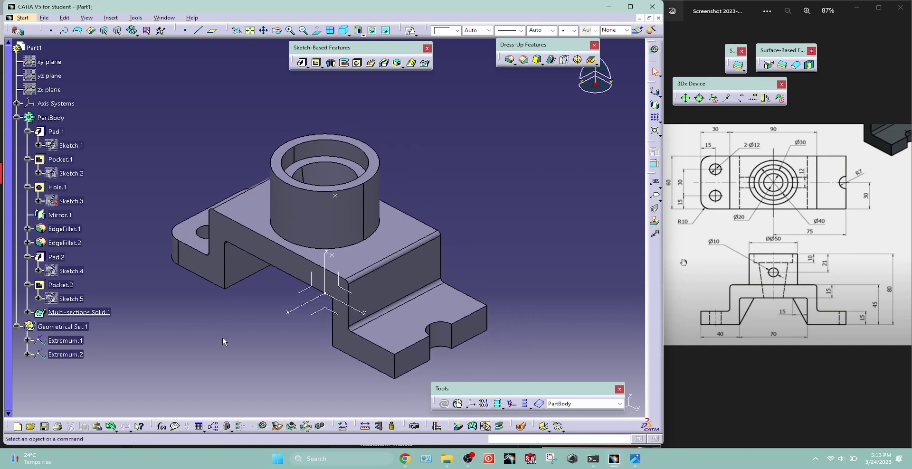
{"action": "middle_click_drag", "start_coordinate": [258, 183], "coordinate": [352, 263]}
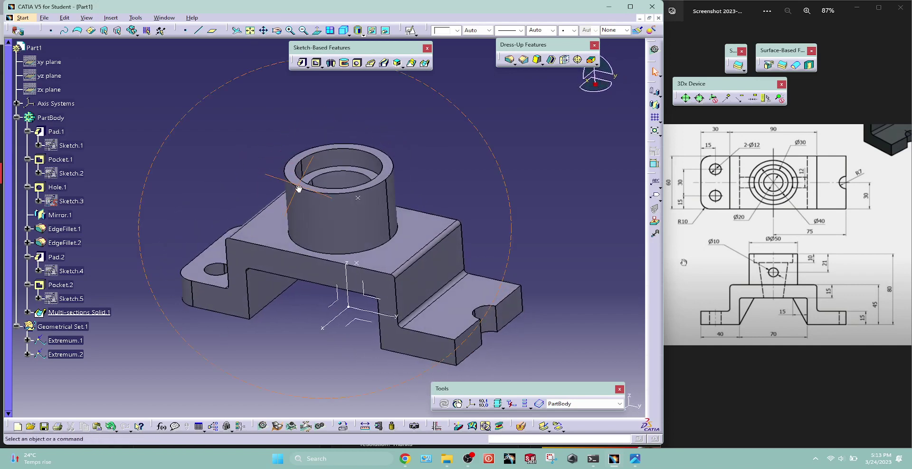
Step: Sketch a circle on the front plane over the boss and constrain it to Ø10
{"action": "key", "text": "ctrl+shift+s"}
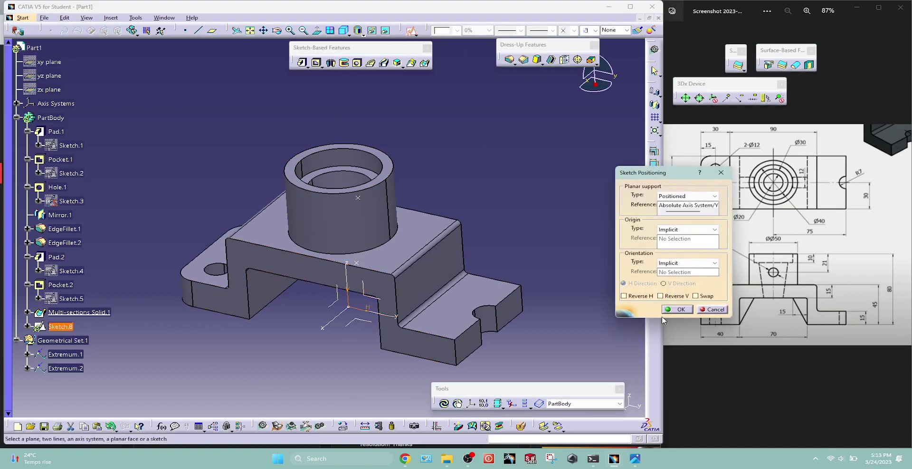
{"action": "left_click", "coordinate": [684, 312]}
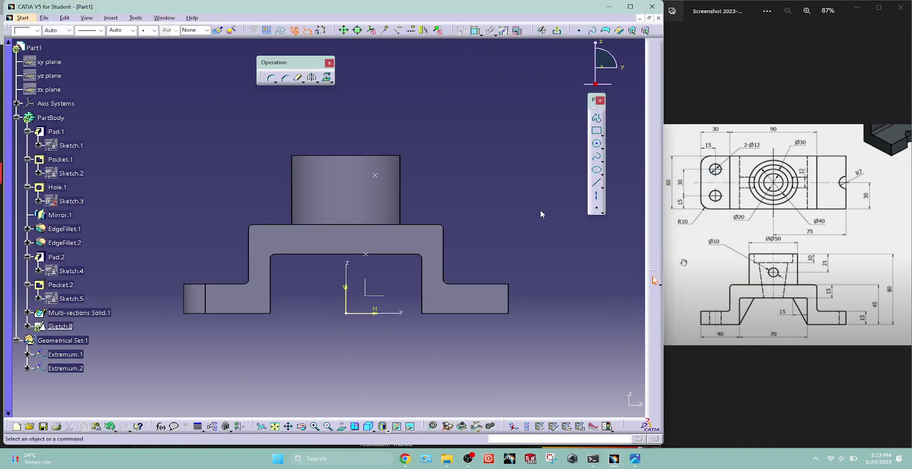
{"action": "left_click", "coordinate": [597, 145]}
{"action": "left_click", "coordinate": [350, 193]}
{"action": "left_click", "coordinate": [360, 200]}
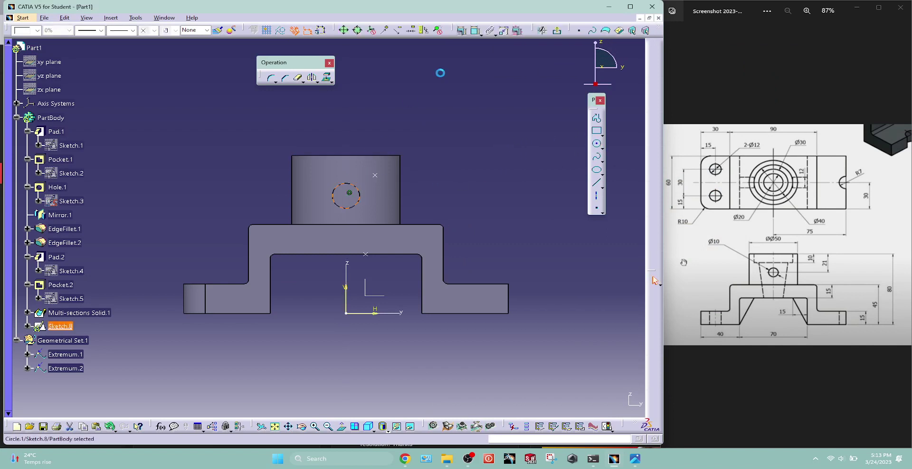
{"action": "left_click", "coordinate": [354, 185]}
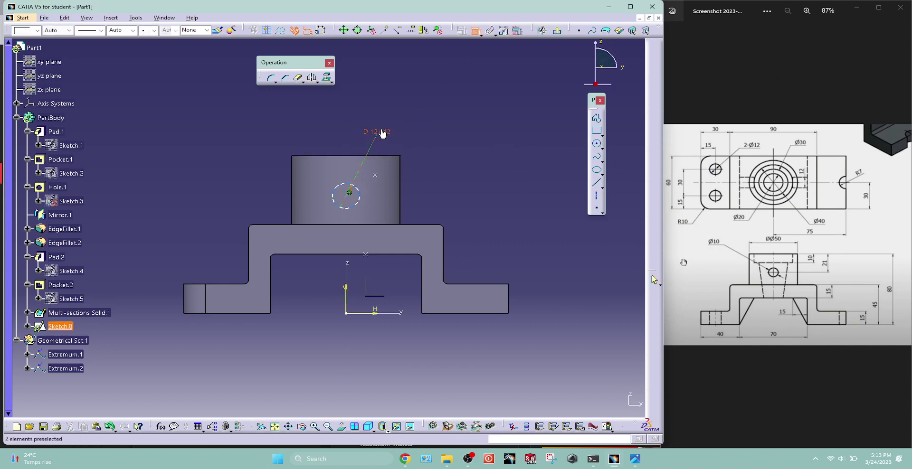
{"action": "double_click", "coordinate": [384, 134]}
{"action": "type", "text": "1"}
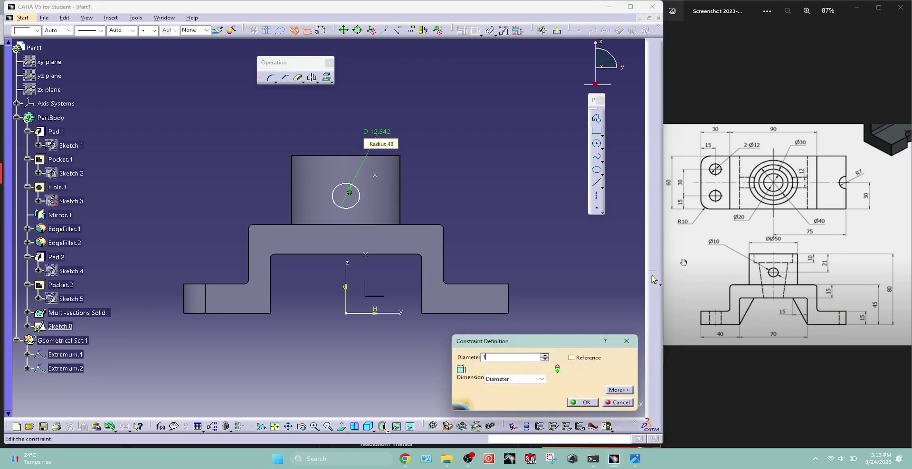
{"action": "type", "text": "0"}
{"action": "key", "text": "Return"}
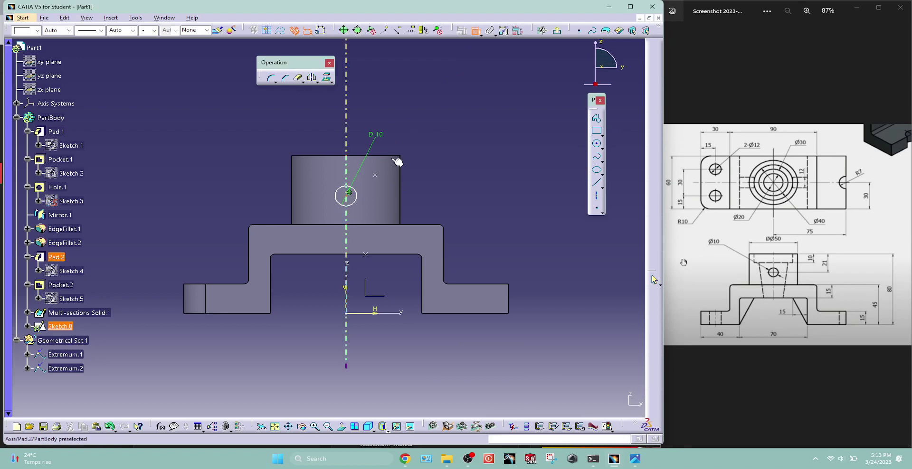
Step: Position the circle centre 21 mm below the boss top edge
{"action": "left_click", "coordinate": [395, 158]}
{"action": "left_click", "coordinate": [456, 140]}
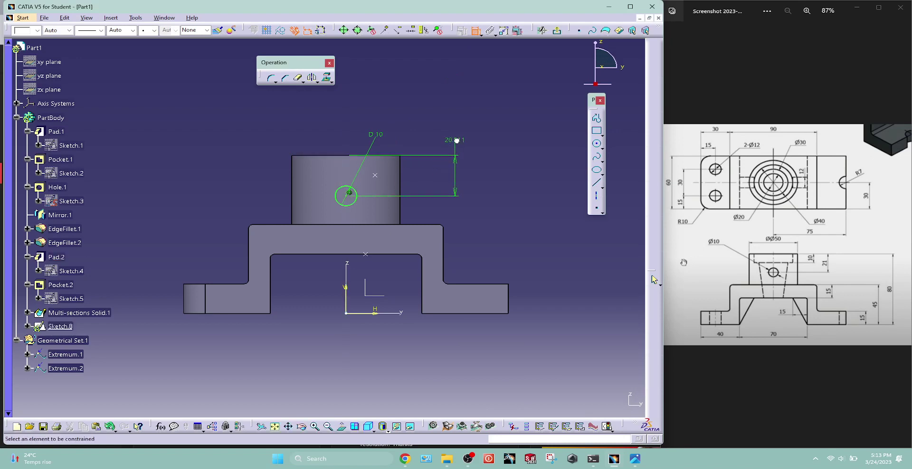
{"action": "double_click", "coordinate": [457, 141]}
{"action": "type", "text": "21"}
{"action": "key", "text": "Return"}
Step: Pocket the Ø10 circle sketch with both limits set to Up to next, cutting through the boss
{"action": "left_click", "coordinate": [558, 31]}
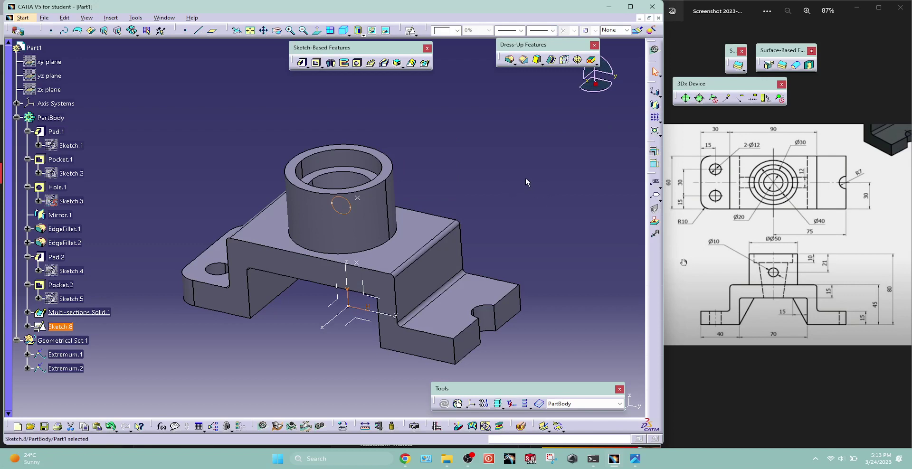
{"action": "left_click", "coordinate": [316, 67]}
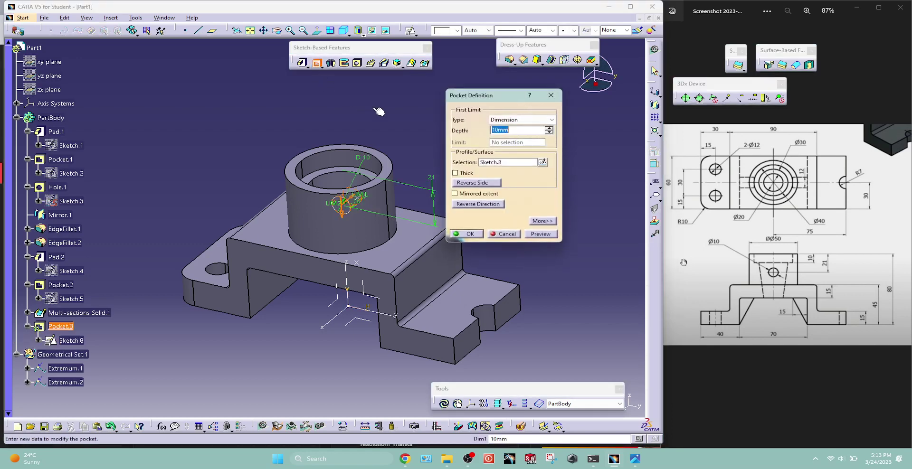
{"action": "left_click", "coordinate": [517, 120]}
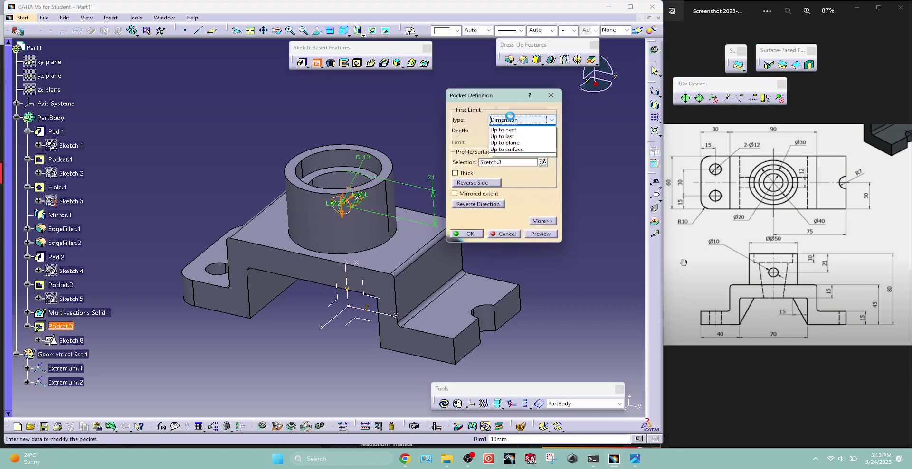
{"action": "left_click", "coordinate": [511, 135]}
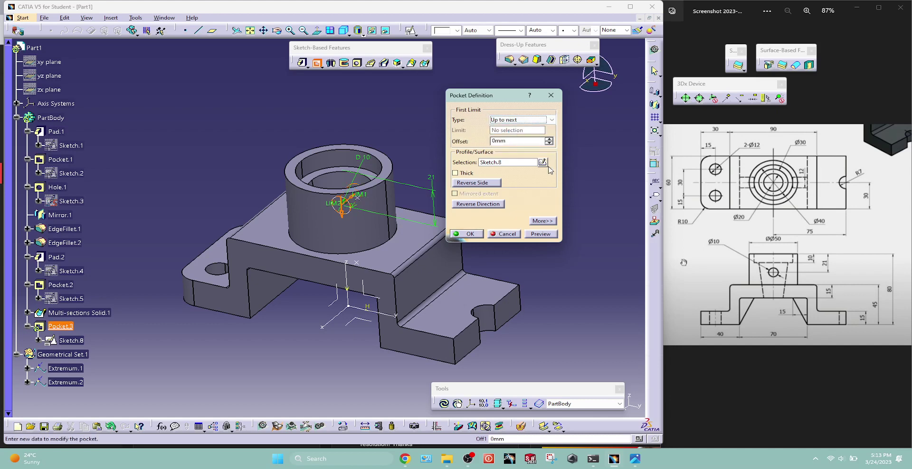
{"action": "left_click", "coordinate": [540, 222]}
{"action": "left_click", "coordinate": [618, 120]}
{"action": "left_click", "coordinate": [612, 134]}
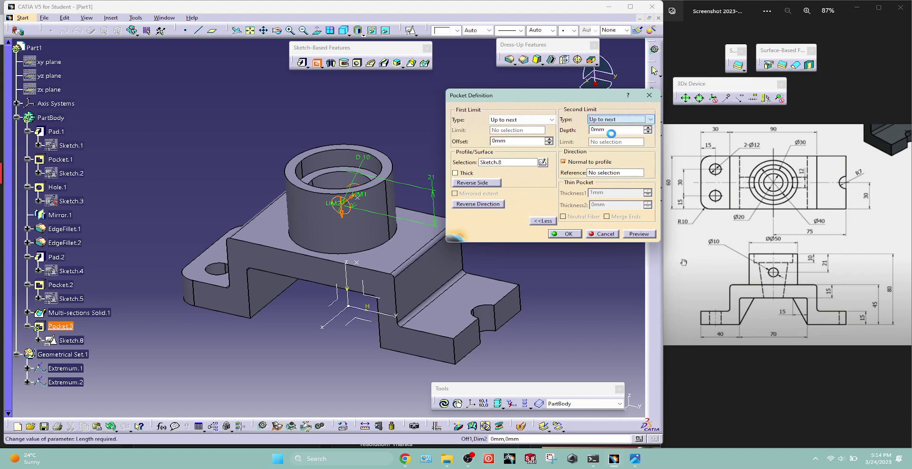
{"action": "left_click", "coordinate": [639, 233]}
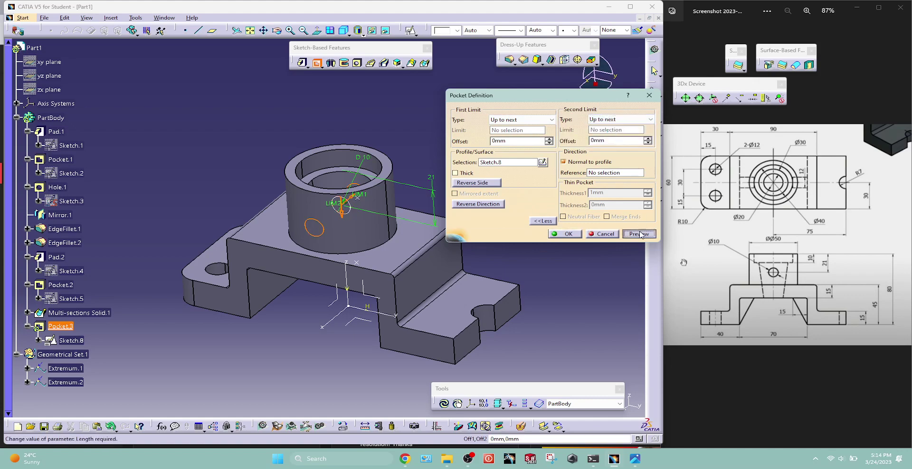
{"action": "left_click", "coordinate": [567, 234]}
{"action": "mouse_move", "coordinate": [224, 169]}
{"action": "middle_mouse_down"}
{"action": "mouse_move", "coordinate": [216, 125]}
{"action": "mouse_move", "coordinate": [444, 112]}
{"action": "mouse_move", "coordinate": [198, 157]}
{"action": "mouse_move", "coordinate": [204, 333]}
{"action": "mouse_move", "coordinate": [238, 354]}
{"action": "mouse_move", "coordinate": [210, 400]}
{"action": "mouse_move", "coordinate": [190, 299]}
{"action": "mouse_move", "coordinate": [147, 183]}
{"action": "mouse_move", "coordinate": [189, 264]}
{"action": "mouse_move", "coordinate": [194, 167]}
{"action": "mouse_move", "coordinate": [209, 178]}
{"action": "mouse_move", "coordinate": [200, 192]}
{"action": "mouse_move", "coordinate": [360, 155]}
{"action": "mouse_move", "coordinate": [381, 199]}
{"action": "mouse_move", "coordinate": [371, 189]}
{"action": "mouse_move", "coordinate": [373, 134]}
{"action": "middle_mouse_up"}
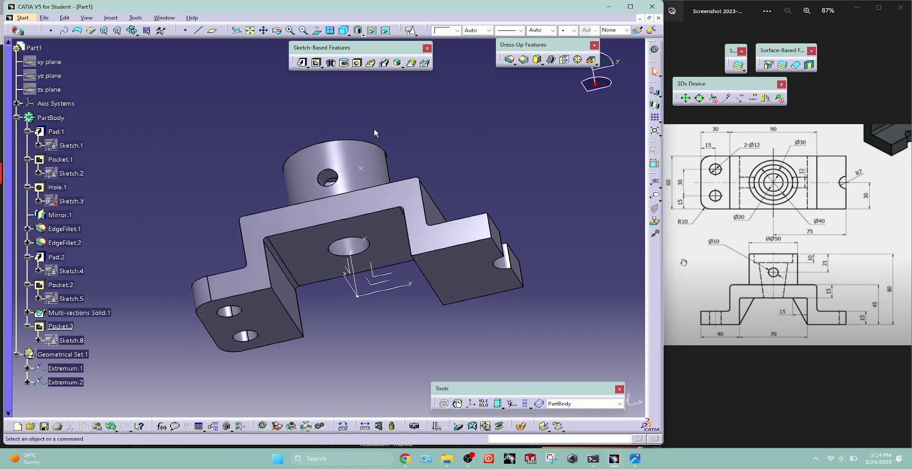
{"action": "mouse_move", "coordinate": [390, 163]}
{"action": "middle_mouse_down"}
{"action": "mouse_move", "coordinate": [404, 243]}
{"action": "mouse_move", "coordinate": [355, 243]}
{"action": "middle_mouse_up"}
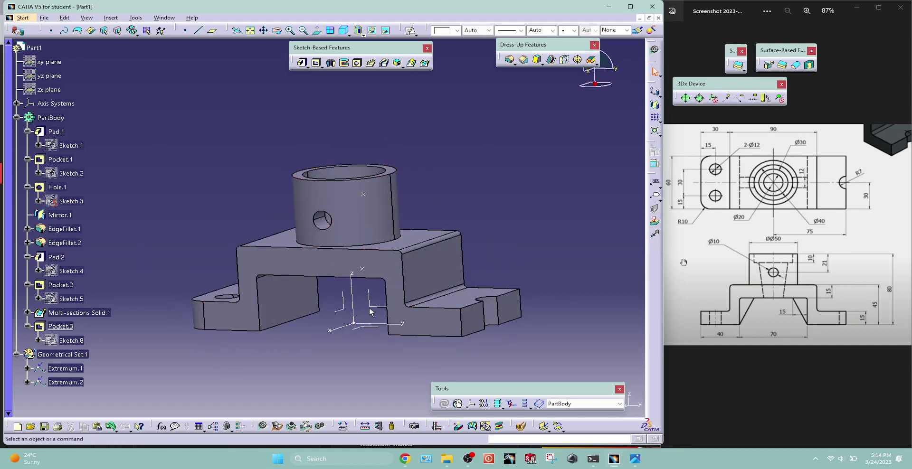
Step: Start a new sketch and draw a slanted line inside the bridge opening
{"action": "left_click", "coordinate": [412, 31]}
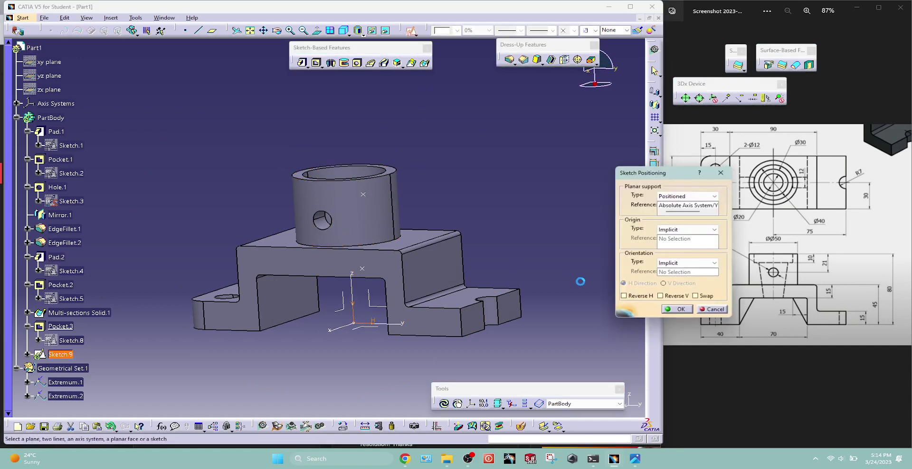
{"action": "left_click", "coordinate": [676, 310]}
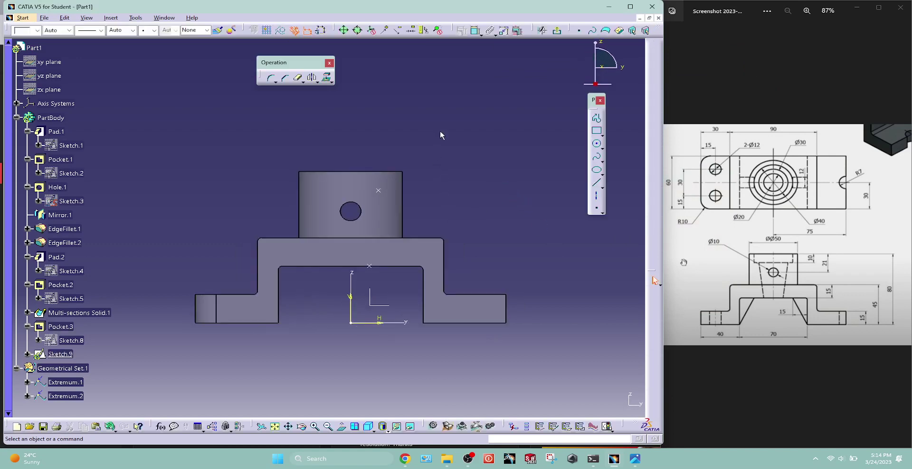
{"action": "left_click", "coordinate": [597, 182]}
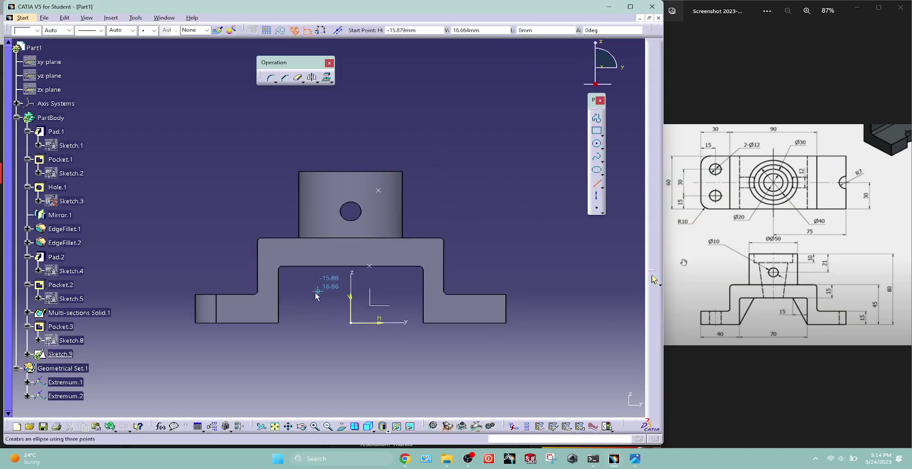
{"action": "left_click", "coordinate": [287, 322]}
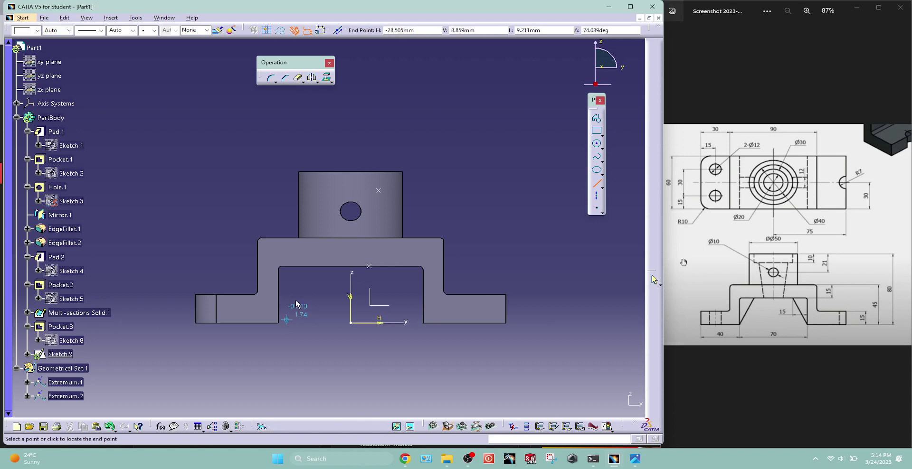
{"action": "left_click", "coordinate": [327, 277]}
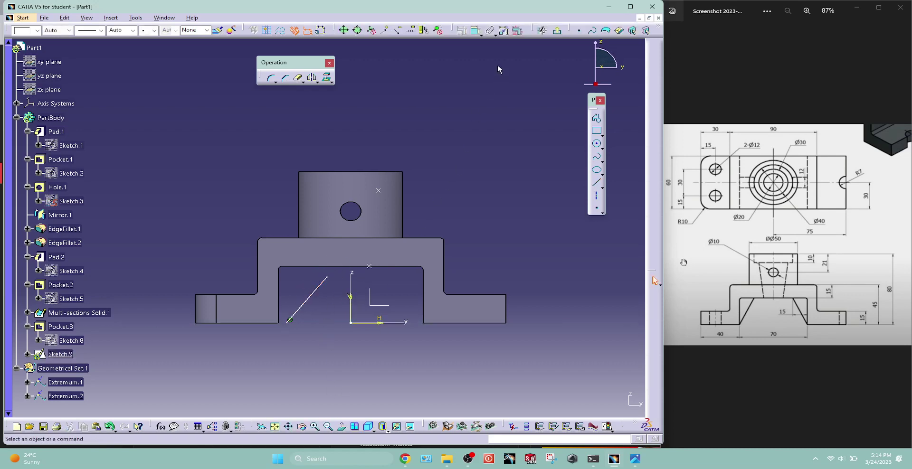
Step: Make the line's lower end coincident with the inner corner and its upper end with the bridge underside
{"action": "left_click", "coordinate": [473, 32]}
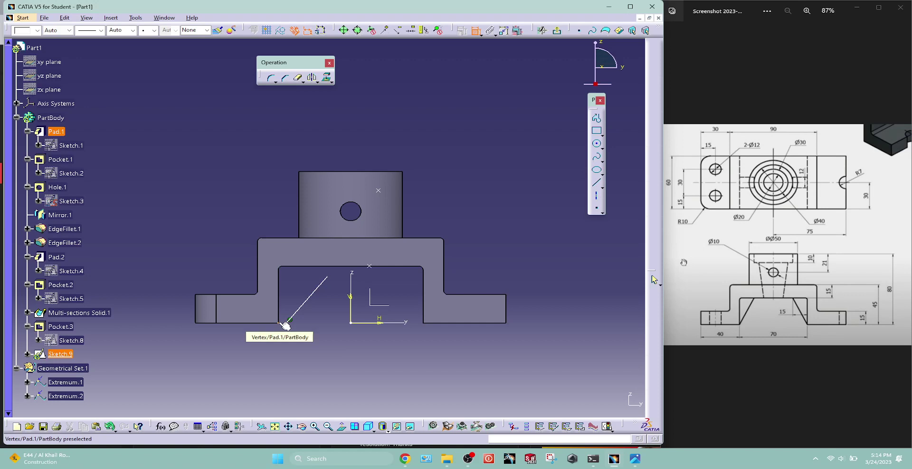
{"action": "left_click", "coordinate": [284, 324]}
{"action": "middle_click_drag", "start_coordinate": [285, 325], "coordinate": [339, 195]}
{"action": "left_click", "coordinate": [278, 251]}
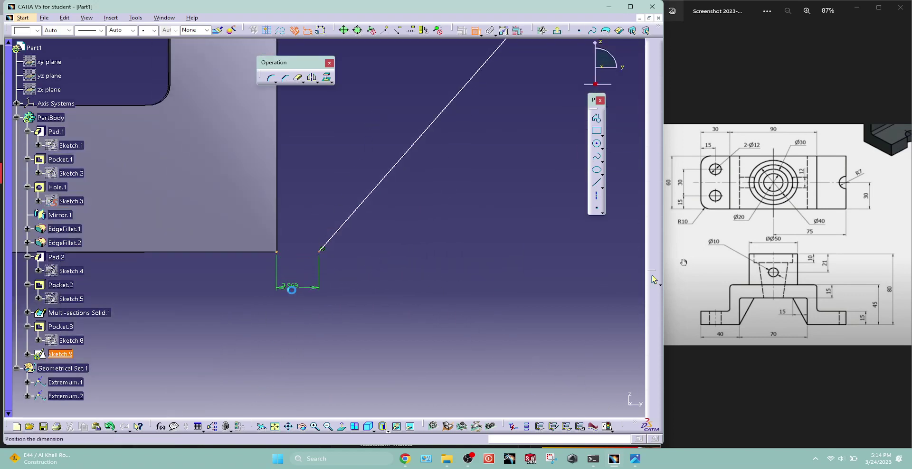
{"action": "right_click", "coordinate": [285, 288]}
{"action": "left_click", "coordinate": [314, 352]}
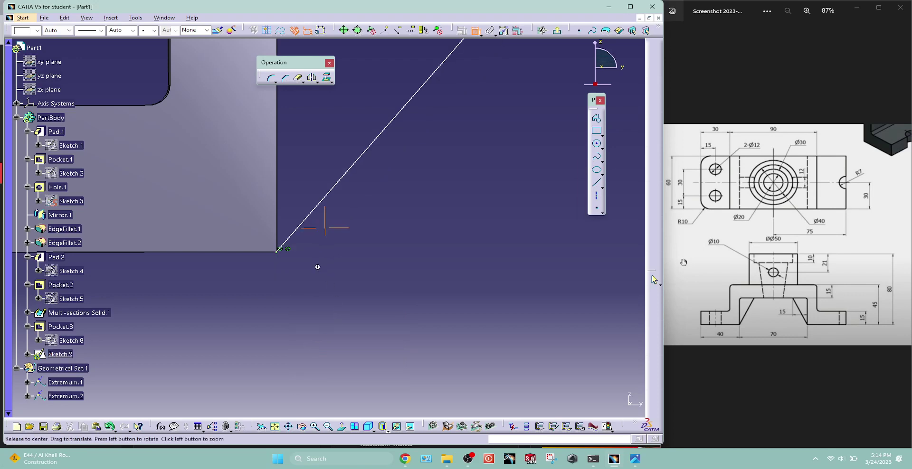
{"action": "mouse_move", "coordinate": [334, 296]}
{"action": "middle_mouse_down"}
{"action": "mouse_move", "coordinate": [343, 271]}
{"action": "mouse_move", "coordinate": [327, 298]}
{"action": "middle_mouse_up"}
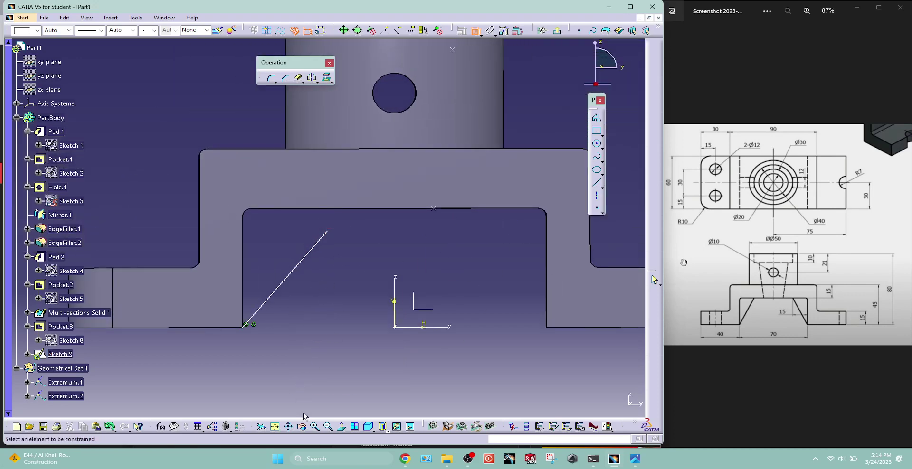
{"action": "left_click", "coordinate": [328, 232]}
{"action": "left_click", "coordinate": [346, 208]}
{"action": "right_click", "coordinate": [366, 244]}
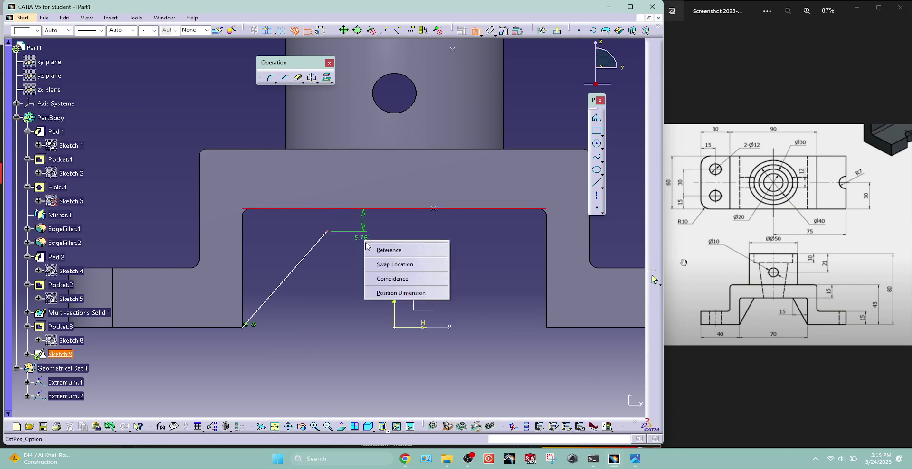
{"action": "left_click", "coordinate": [392, 279]}
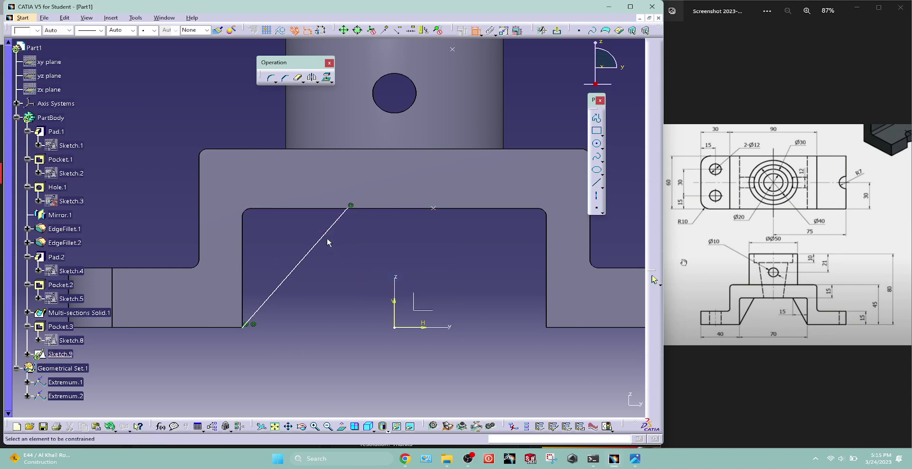
Step: Dimension the line's horizontal span as 15 mm
{"action": "left_click", "coordinate": [325, 238]}
{"action": "right_click", "coordinate": [322, 295]}
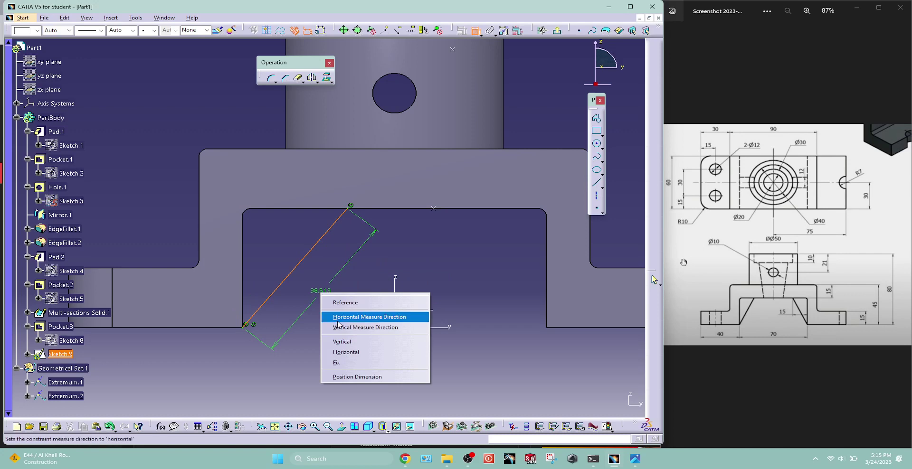
{"action": "left_click", "coordinate": [361, 317]}
{"action": "left_click", "coordinate": [297, 342]}
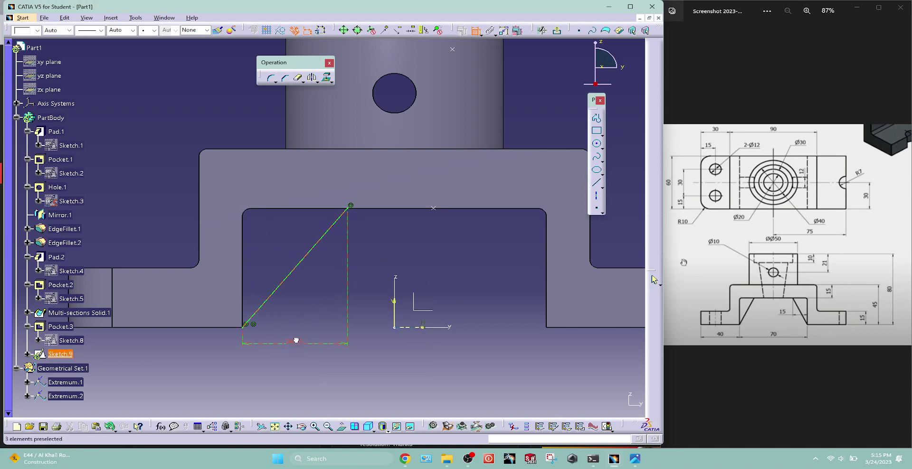
{"action": "double_click", "coordinate": [291, 343]}
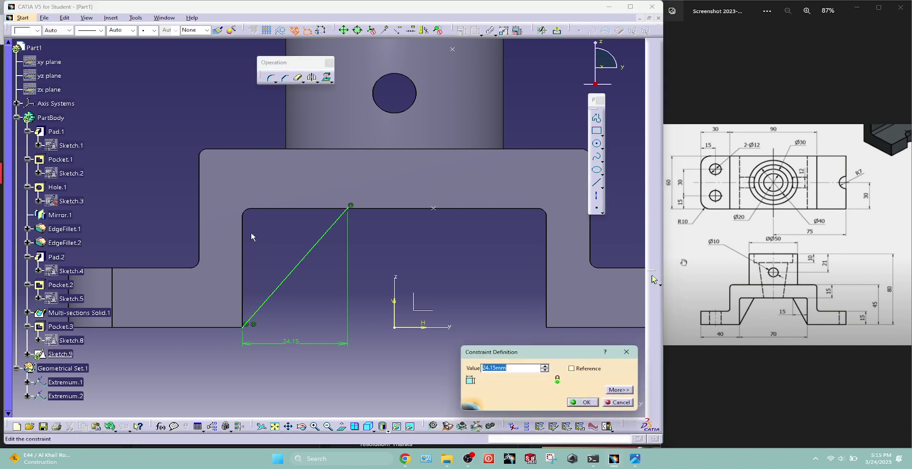
{"action": "type", "text": "15"}
{"action": "key", "text": "Return"}
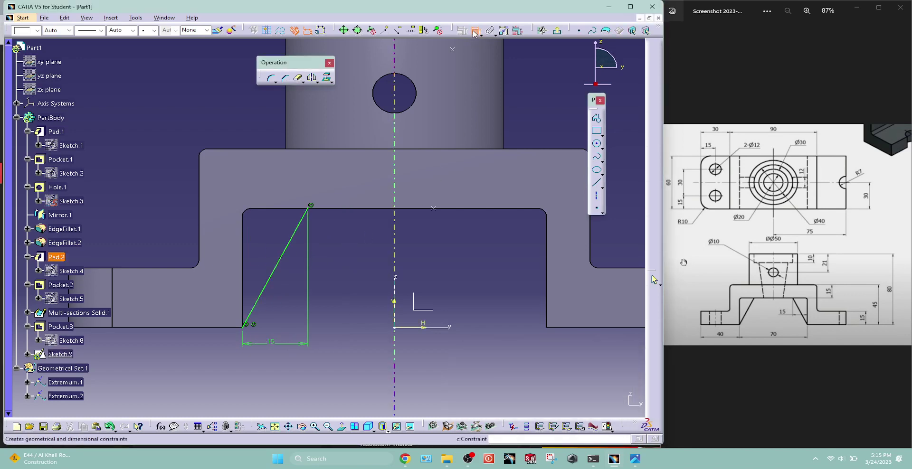
{"action": "key", "text": "Escape"}
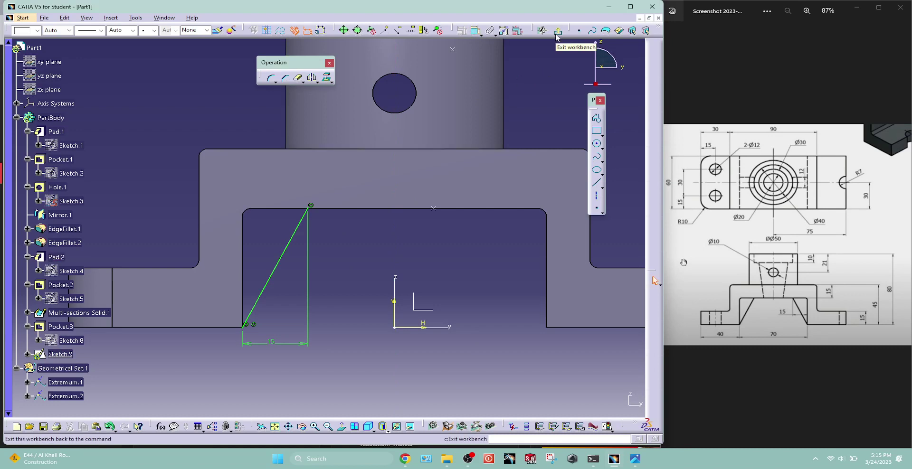
Step: Create a 12 mm thick Stiffener from Sketch.9 under the bridge
{"action": "left_click", "coordinate": [557, 33]}
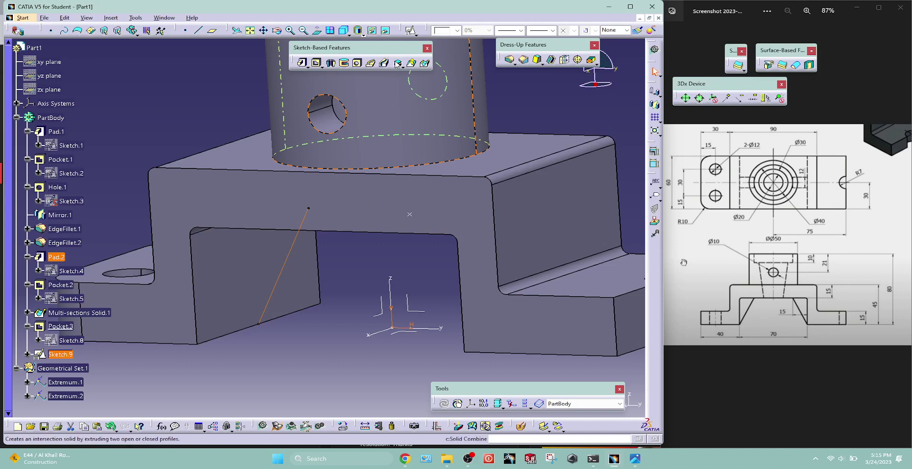
{"action": "left_click", "coordinate": [401, 67]}
{"action": "left_click", "coordinate": [416, 73]}
{"action": "type", "text": "12"}
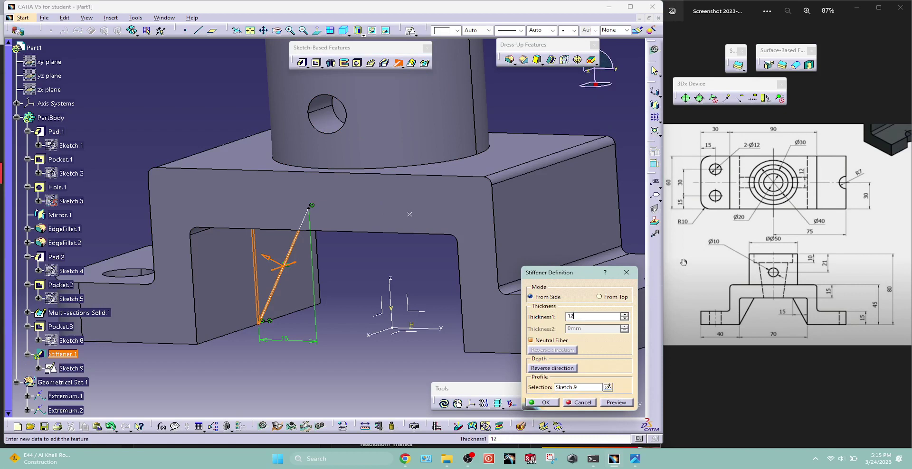
{"action": "left_click", "coordinate": [359, 390]}
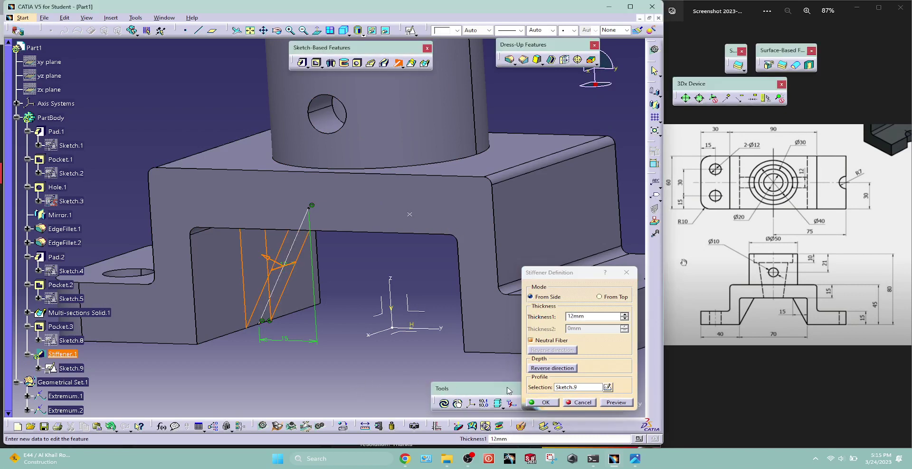
{"action": "left_click", "coordinate": [546, 403]}
{"action": "mouse_move", "coordinate": [271, 349]}
{"action": "middle_mouse_down"}
{"action": "mouse_move", "coordinate": [338, 259]}
{"action": "mouse_move", "coordinate": [285, 317]}
{"action": "mouse_move", "coordinate": [287, 348]}
{"action": "middle_mouse_up"}
{"action": "scroll", "coordinate": [87, 285], "scroll_direction": "down", "scroll_amount": 3}
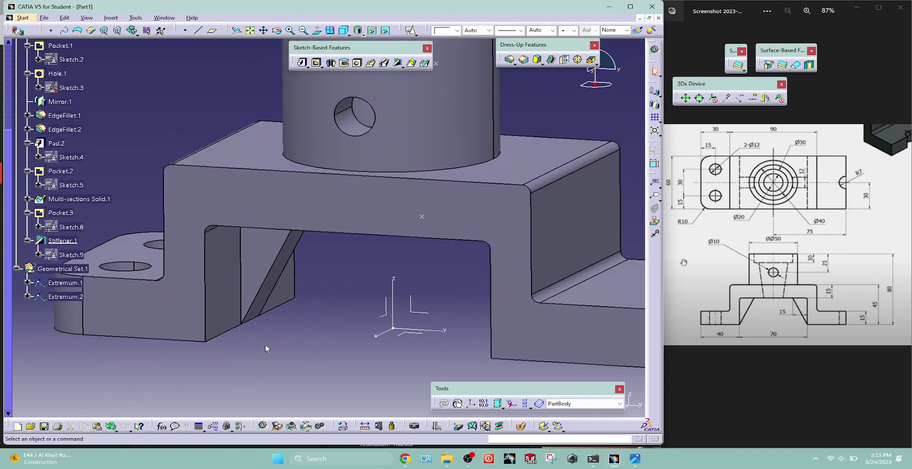
Step: Mirror Stiffener.1 across the middle plane to create Mirror.2
{"action": "left_click", "coordinate": [62, 241]}
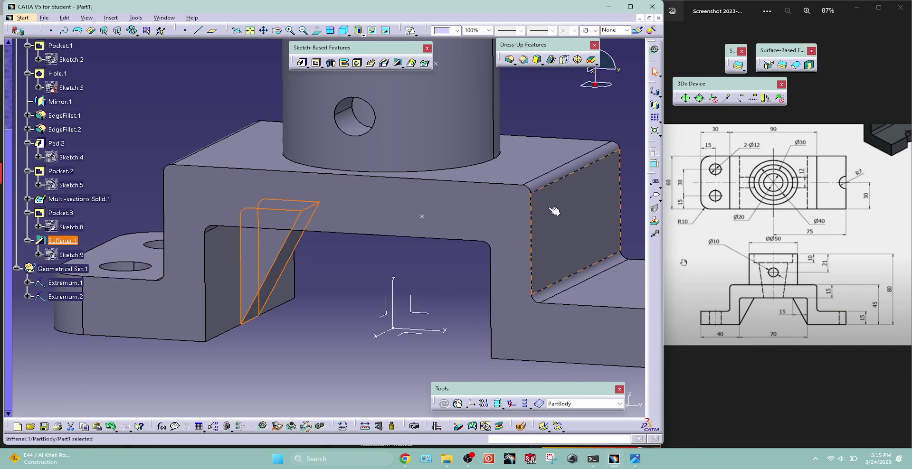
{"action": "left_click", "coordinate": [655, 106]}
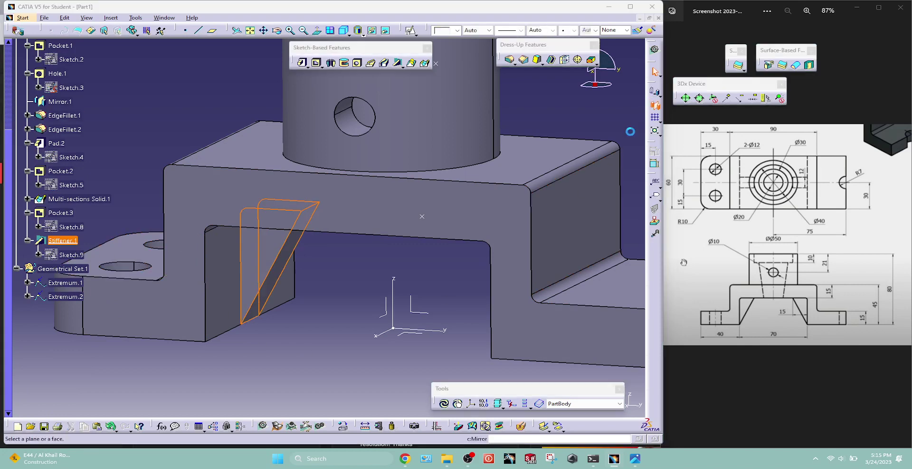
{"action": "left_click", "coordinate": [388, 312]}
{"action": "left_click", "coordinate": [544, 403]}
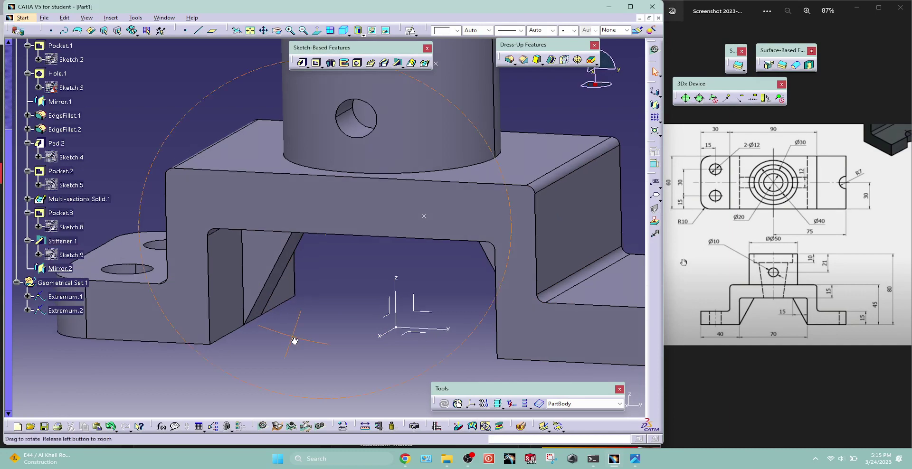
{"action": "mouse_move", "coordinate": [270, 309]}
{"action": "middle_mouse_down"}
{"action": "mouse_move", "coordinate": [340, 255]}
{"action": "mouse_move", "coordinate": [264, 302]}
{"action": "mouse_move", "coordinate": [292, 223]}
{"action": "mouse_move", "coordinate": [315, 302]}
{"action": "mouse_move", "coordinate": [284, 337]}
{"action": "mouse_move", "coordinate": [320, 201]}
{"action": "mouse_move", "coordinate": [359, 332]}
{"action": "mouse_move", "coordinate": [332, 294]}
{"action": "mouse_move", "coordinate": [361, 323]}
{"action": "mouse_move", "coordinate": [357, 313]}
{"action": "middle_mouse_up"}
Step: Switch to the isometric view and fit the whole part on screen
{"action": "left_click", "coordinate": [347, 31]}
{"action": "left_click", "coordinate": [347, 32]}
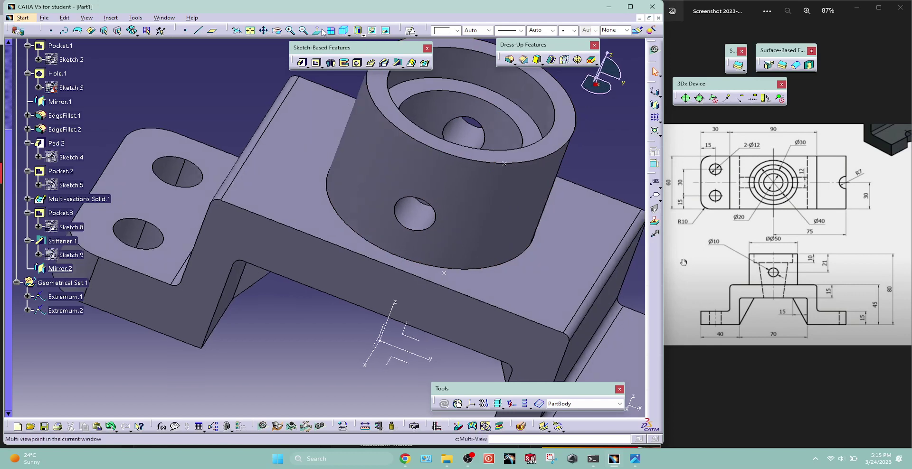
{"action": "left_click", "coordinate": [251, 31]}
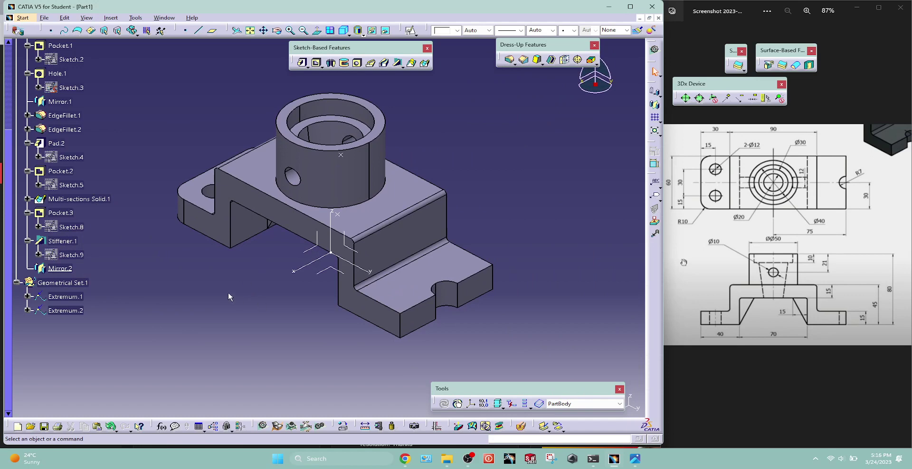
Step: Hide Geometrical Set.1, the Absolute Axis System and the specification tree, then center the part
{"action": "right_click", "coordinate": [80, 283]}
{"action": "left_click", "coordinate": [109, 134]}
{"action": "scroll", "coordinate": [124, 272], "scroll_direction": "up", "scroll_amount": 3}
{"action": "left_click", "coordinate": [17, 103]}
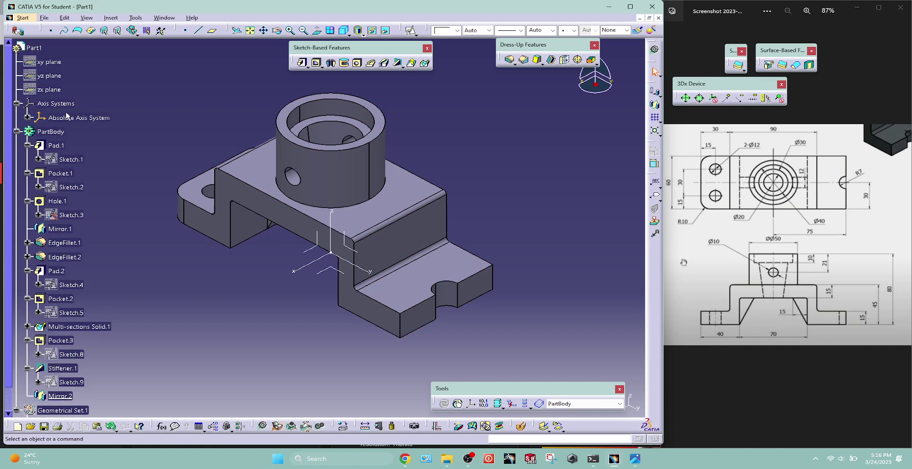
{"action": "right_click", "coordinate": [68, 117]}
{"action": "left_click", "coordinate": [101, 144]}
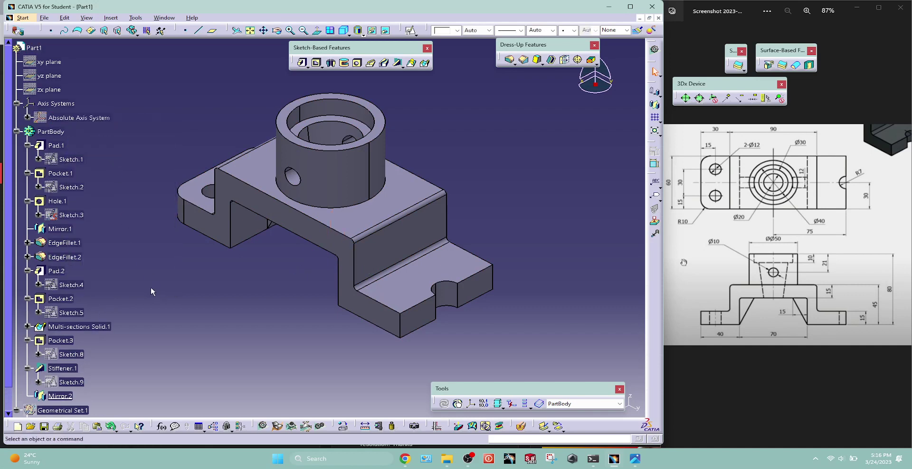
{"action": "key", "text": "F3"}
{"action": "middle_click_drag", "start_coordinate": [173, 312], "coordinate": [249, 308]}
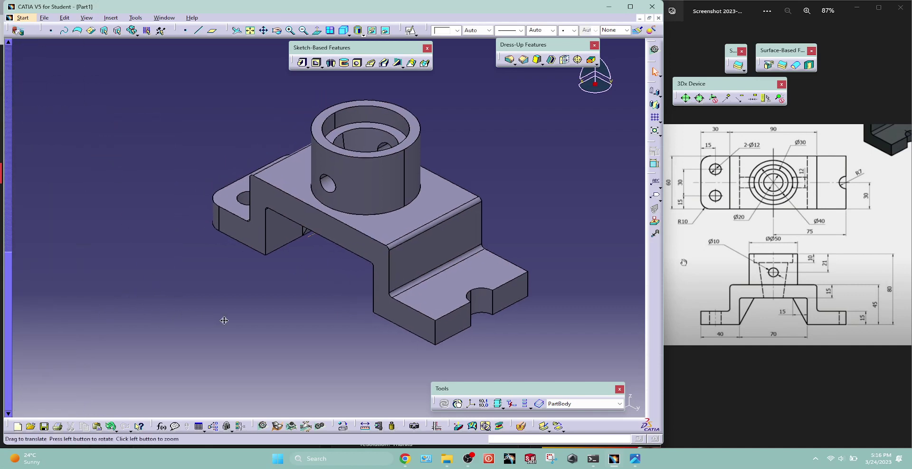